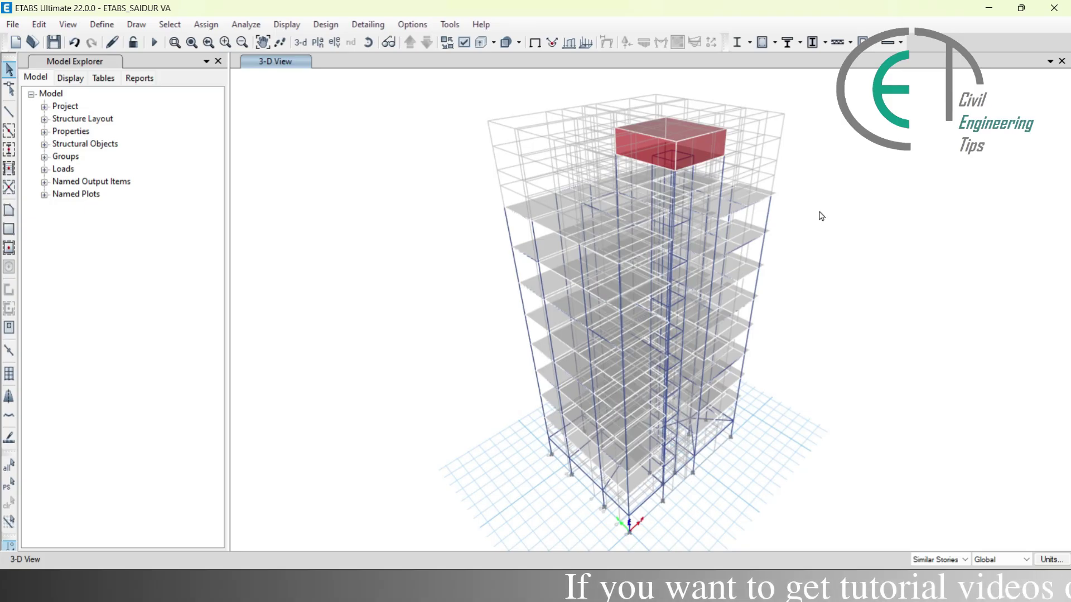
# Step: In the story data, set the GB story to be similar to GF Ceiling and apply the change
pyautogui.rightClick(821, 216)
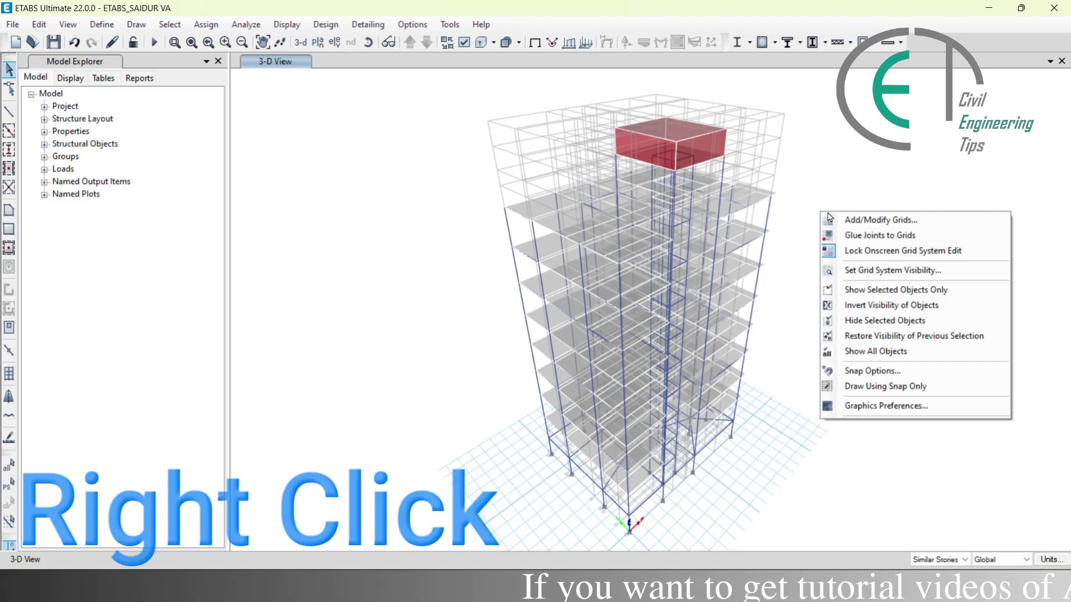
pyautogui.click(886, 221)
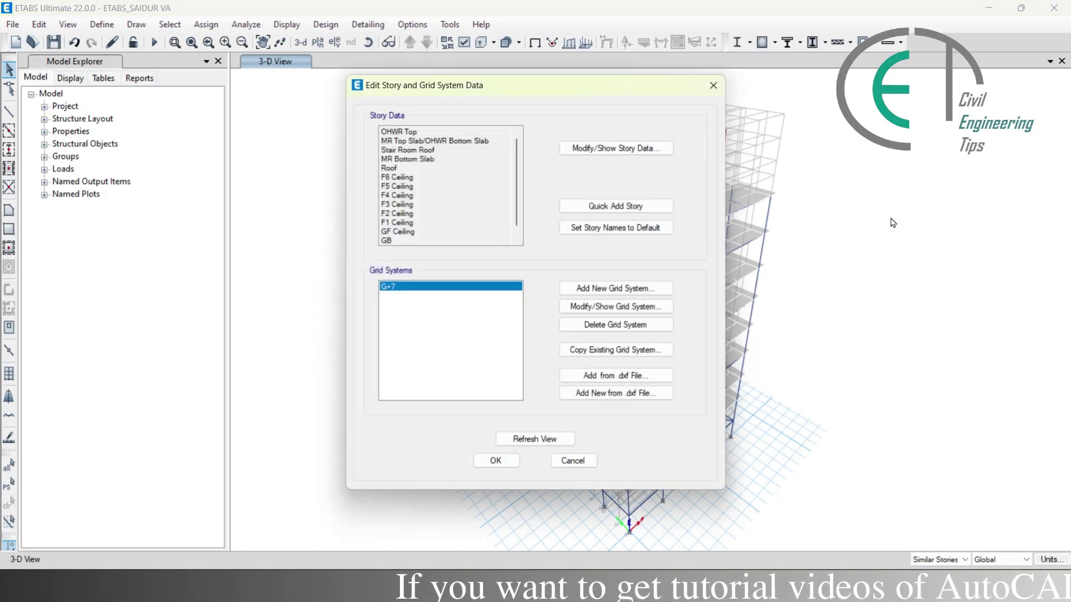
pyautogui.click(632, 150)
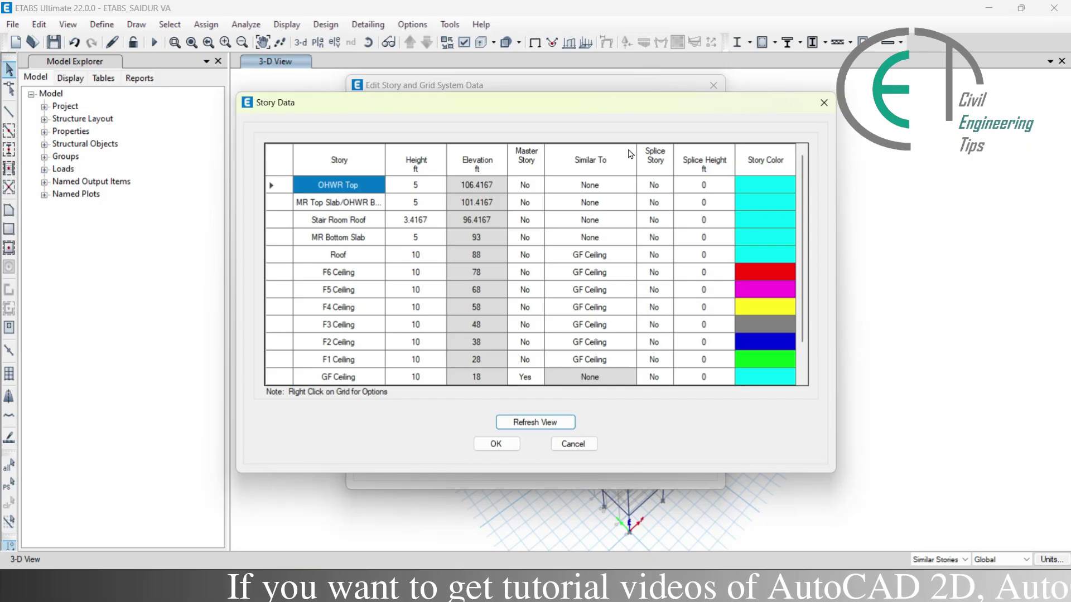
pyautogui.scroll(-1, 419, 255)
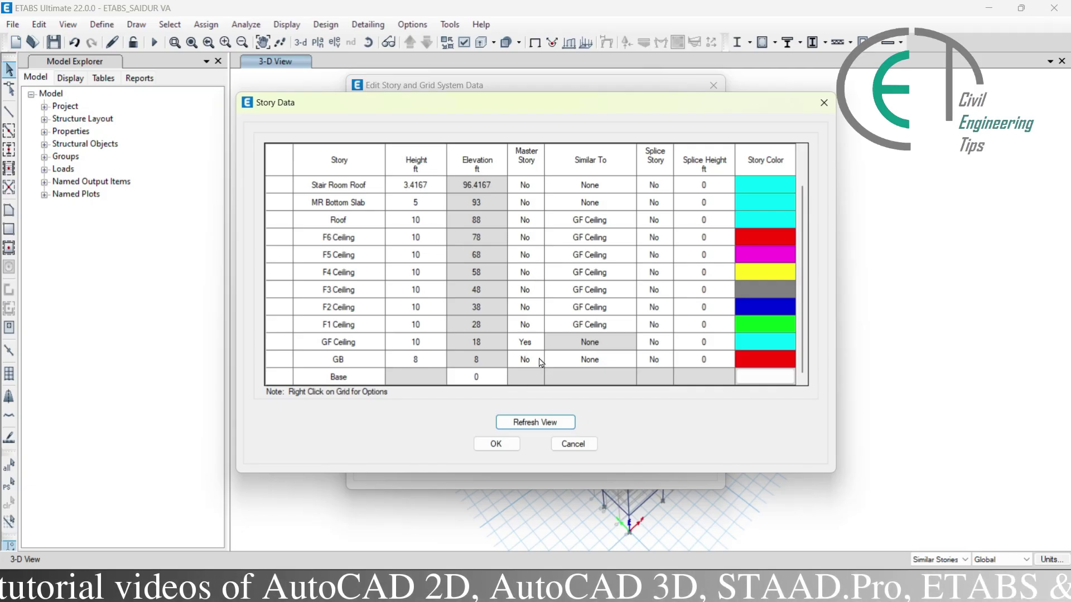
pyautogui.click(574, 360)
pyautogui.click(630, 358)
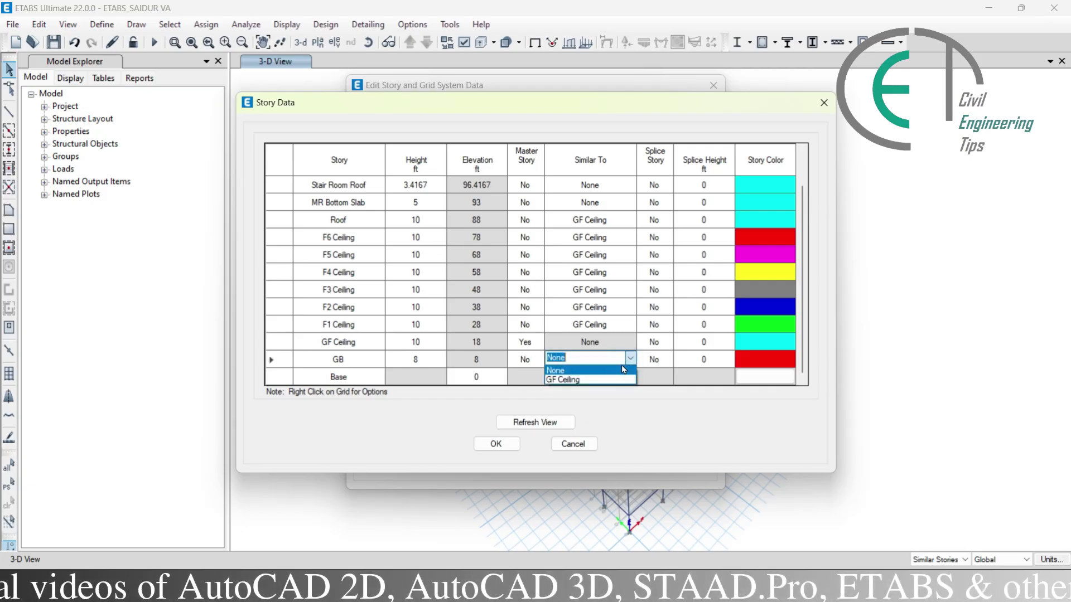
pyautogui.click(593, 380)
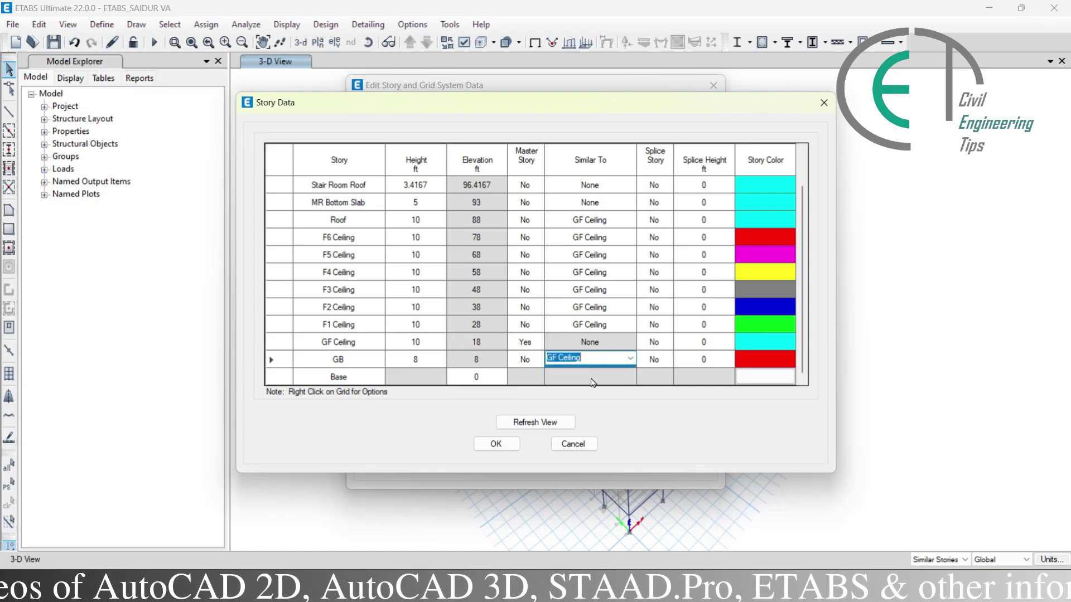
pyautogui.press('Return')
pyautogui.press('Return')
# Step: Open the GF Ceiling plan view and select the beams around the stair and lift core across similar stories
pyautogui.click(317, 43)
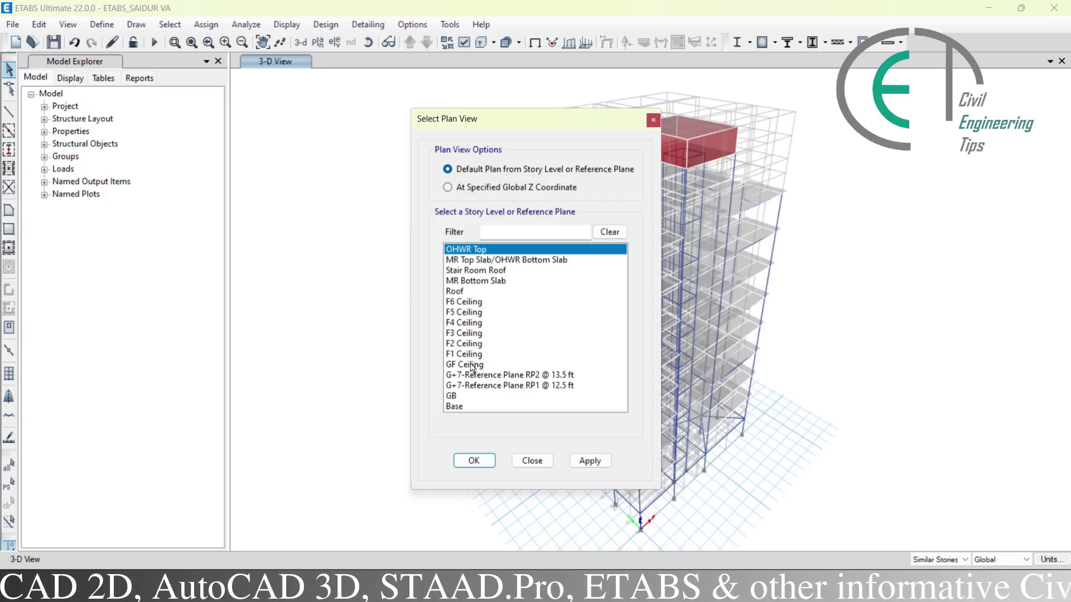
pyautogui.click(471, 366)
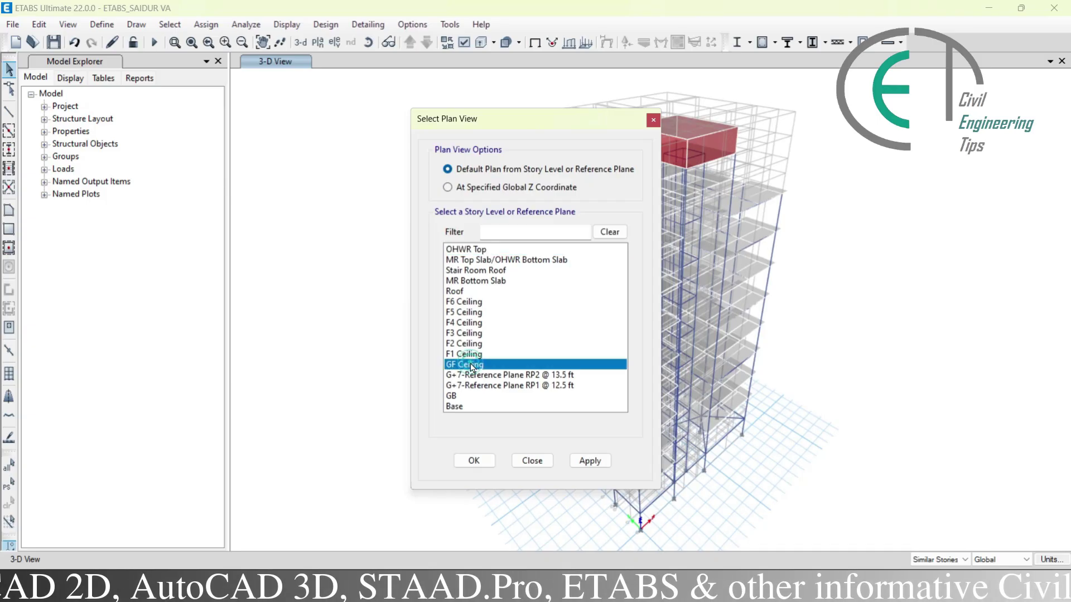
pyautogui.click(475, 463)
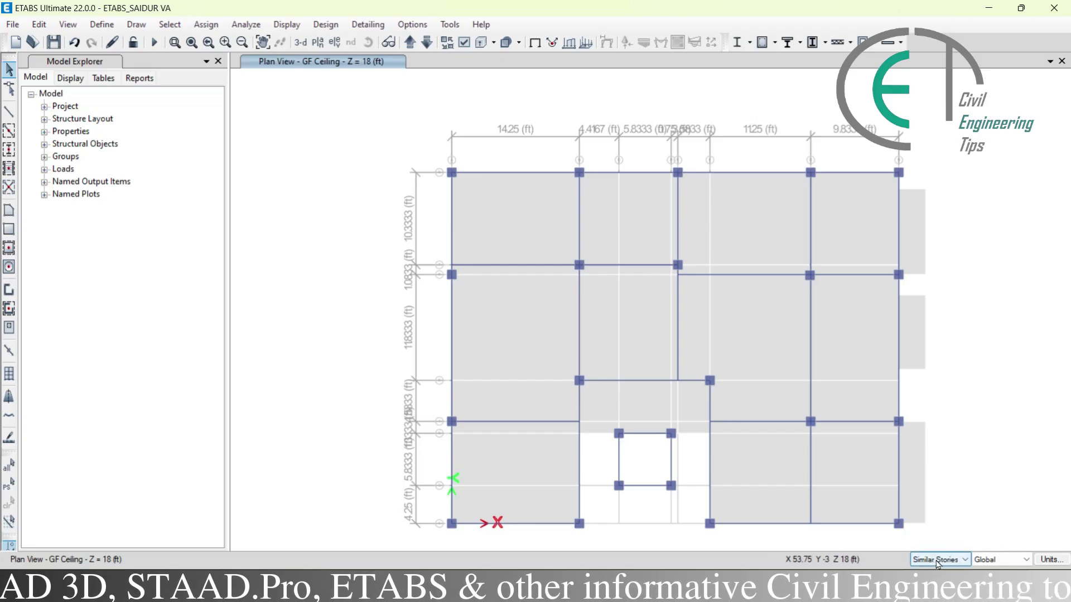
pyautogui.click(710, 465)
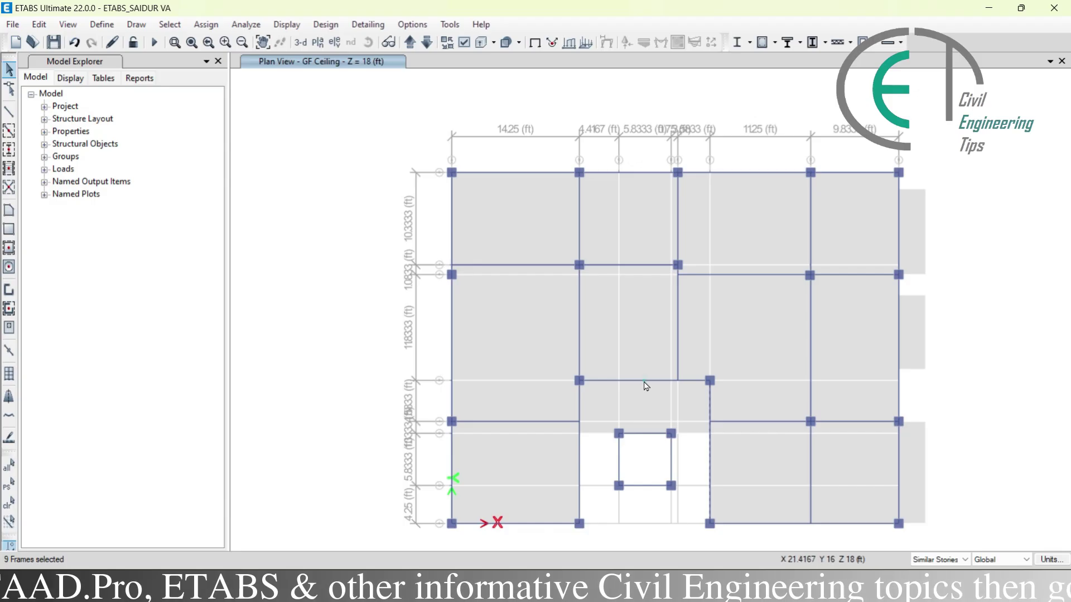
pyautogui.click(578, 402)
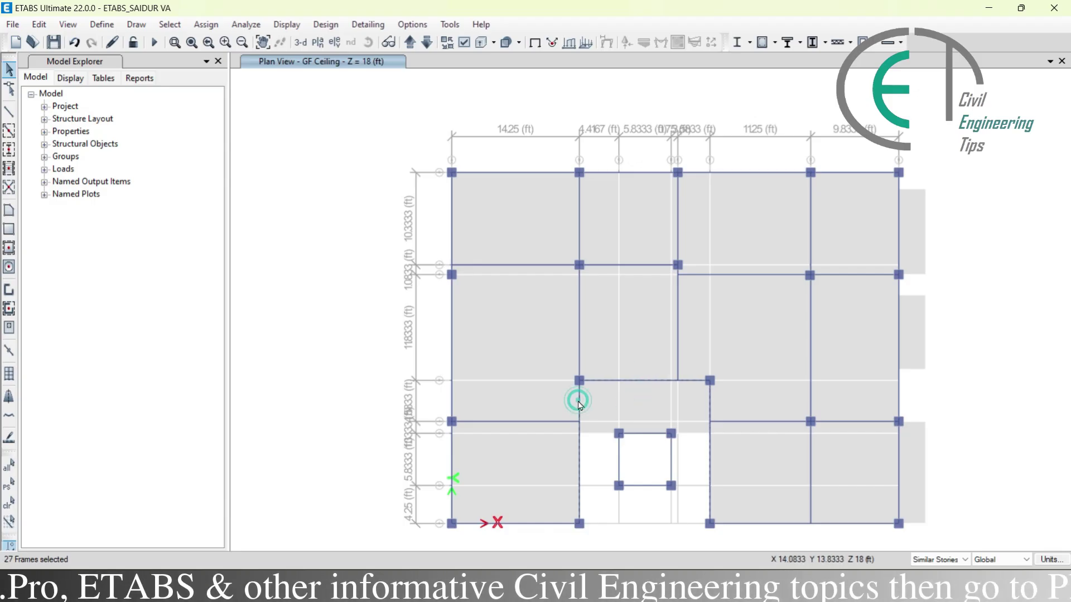
pyautogui.click(647, 434)
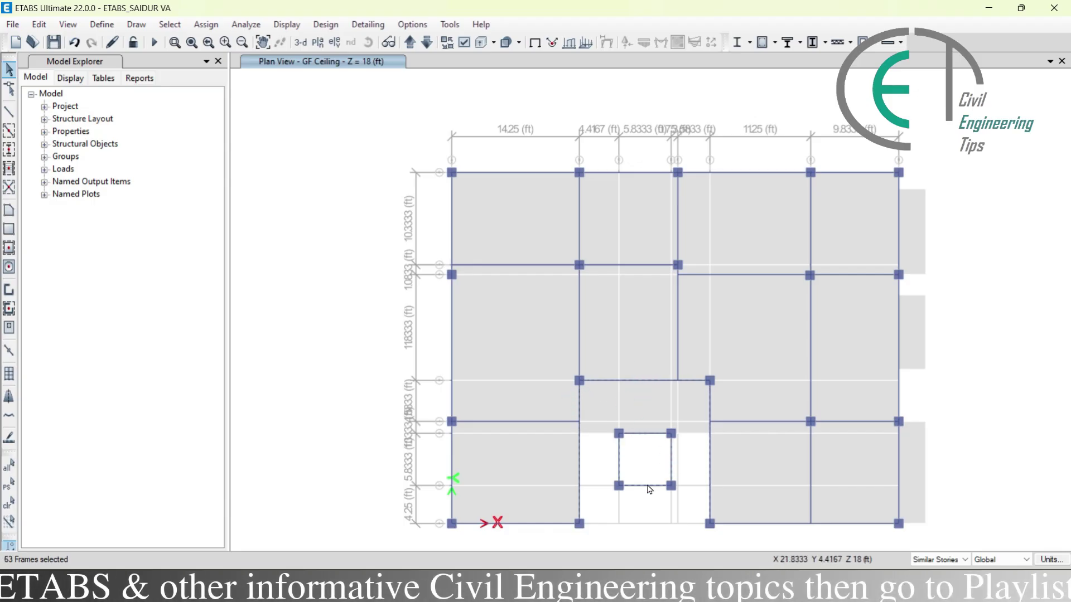
# Step: Add the column joints at the four lift corners and the four stair corners to the selection
pyautogui.click(671, 485)
pyautogui.click(671, 433)
pyautogui.click(619, 433)
pyautogui.click(619, 485)
pyautogui.click(579, 380)
pyautogui.click(709, 381)
pyautogui.click(710, 523)
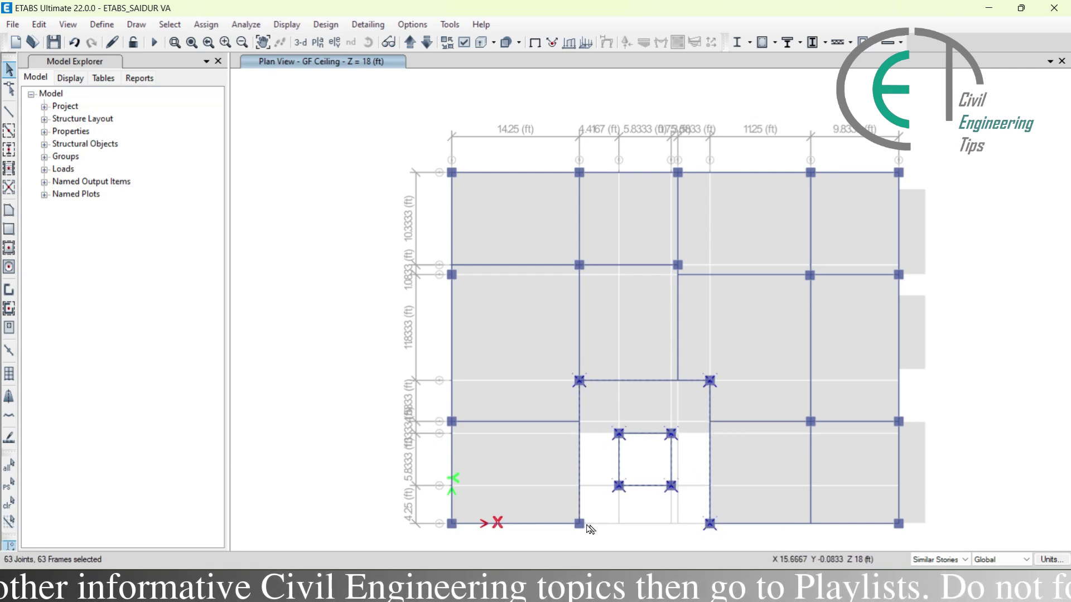
pyautogui.click(579, 523)
# Step: Switch to the 3-D view and add the columns of the stair and lift core to the selection
pyautogui.click(300, 41)
pyautogui.scroll(5, 686, 442)
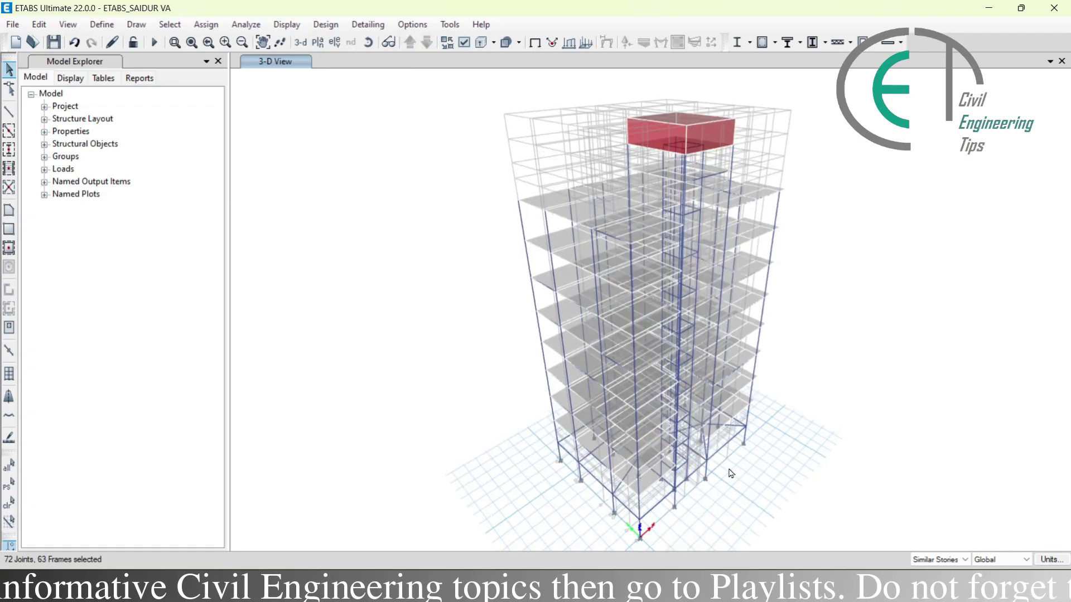
pyautogui.click(797, 400)
pyautogui.keyDown('shift'); pyautogui.moveTo(798, 400); pyautogui.dragTo(631, 351, button='middle'); pyautogui.keyUp('shift')
pyautogui.click(622, 342)
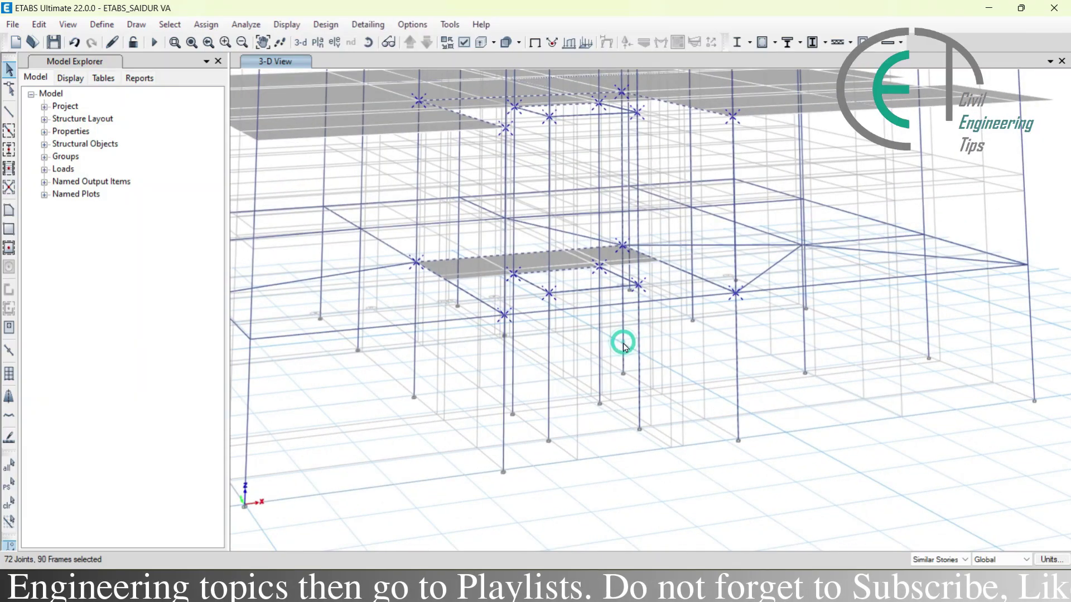
pyautogui.click(549, 401)
pyautogui.click(504, 441)
pyautogui.click(513, 390)
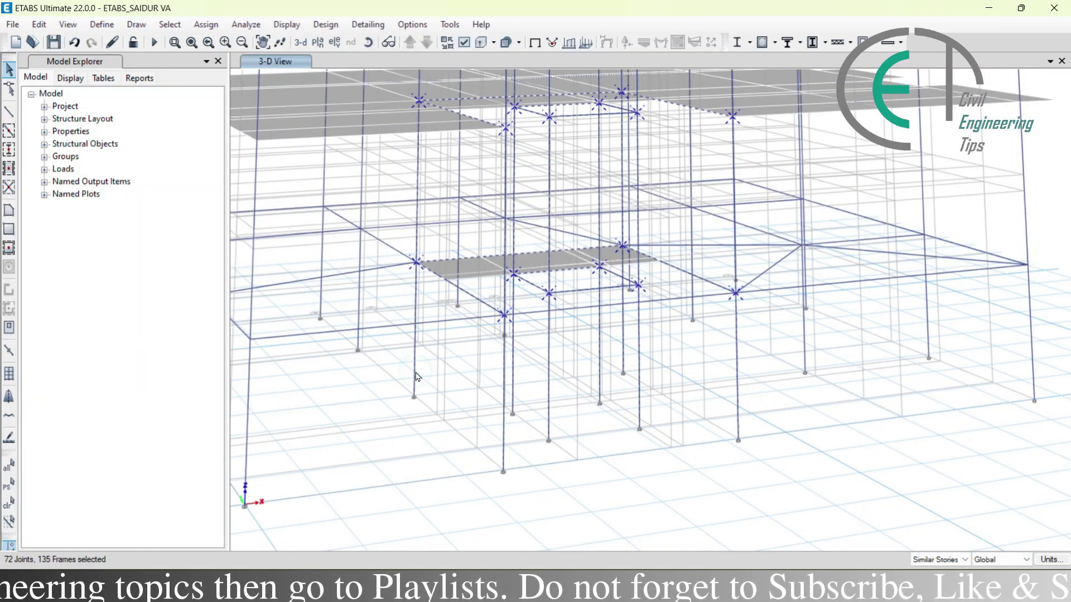
# Step: Add the remaining core beam and the floor slab panels between the stair and lift to the selection
pyautogui.scroll(3, 581, 313)
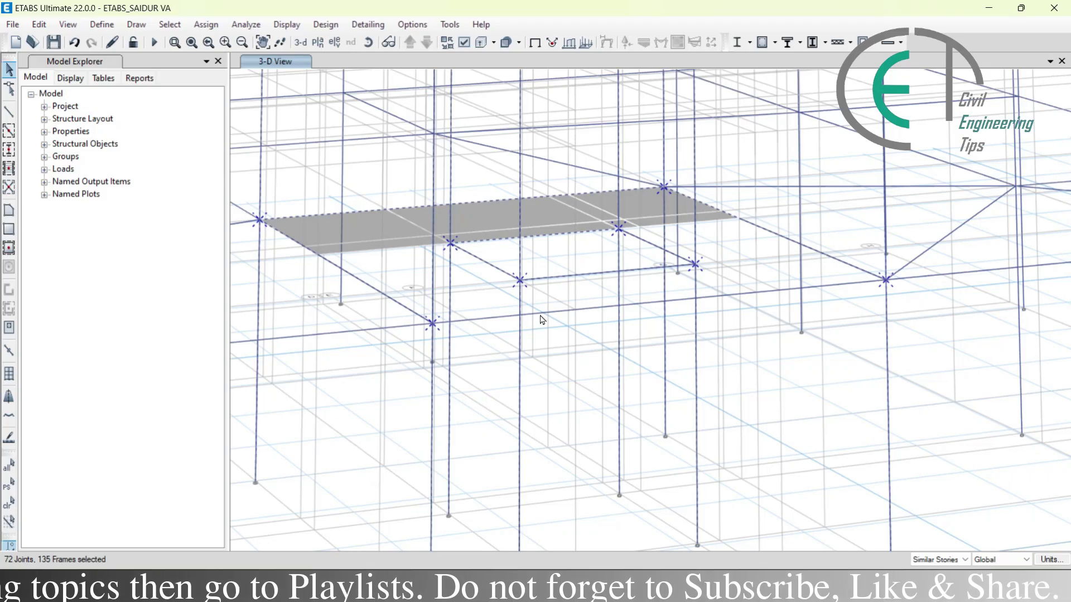
pyautogui.click(745, 291)
pyautogui.click(592, 215)
pyautogui.scroll(6, 592, 215)
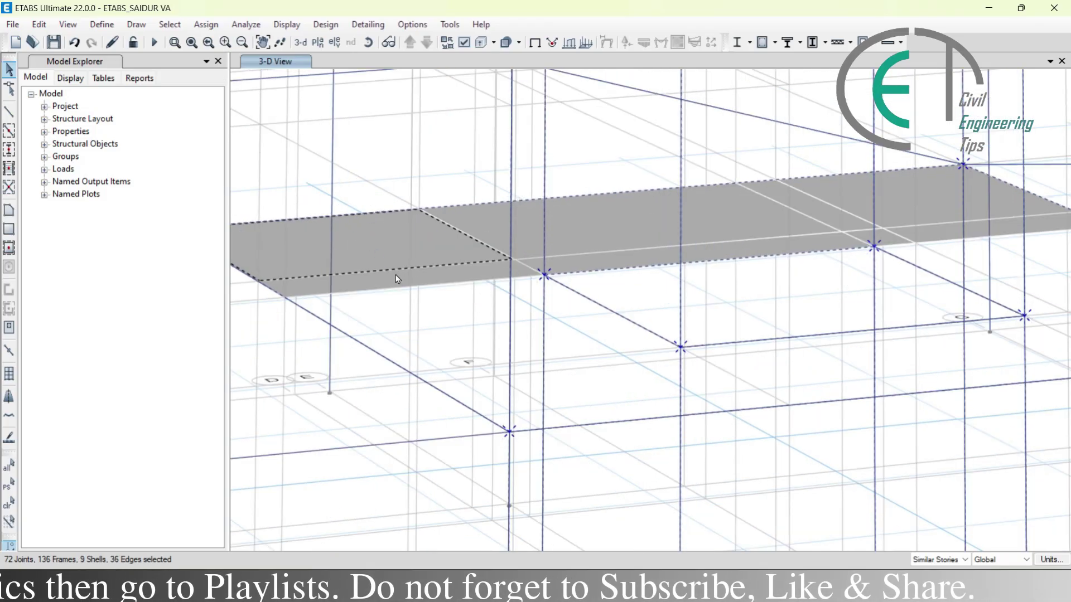
pyautogui.scroll(-3, 784, 258)
pyautogui.scroll(1, 718, 292)
pyautogui.click(719, 292)
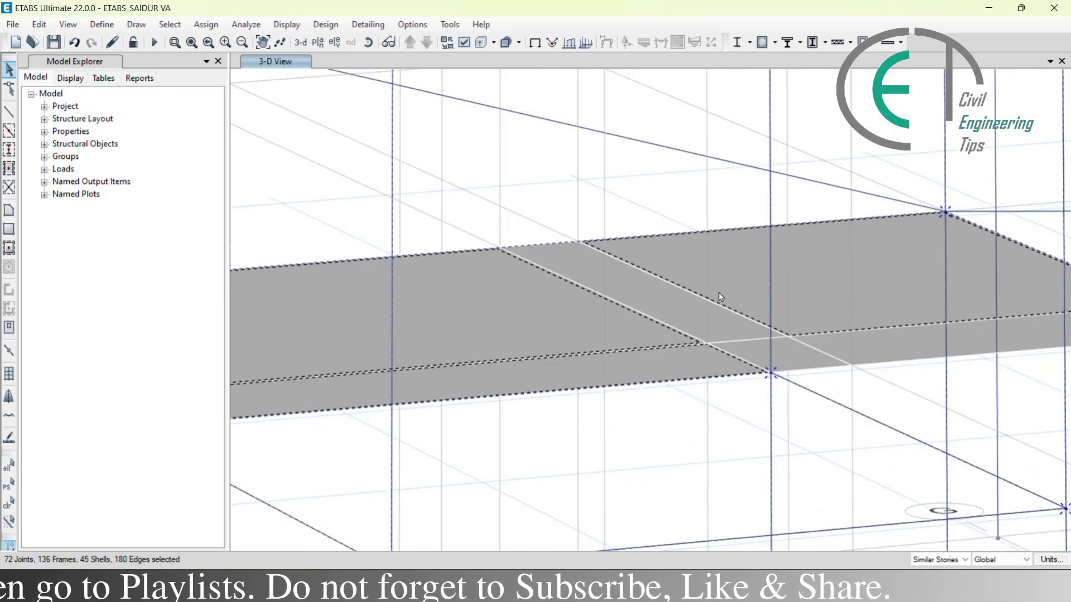
pyautogui.scroll(-2, 855, 354)
pyautogui.scroll(-3, 856, 355)
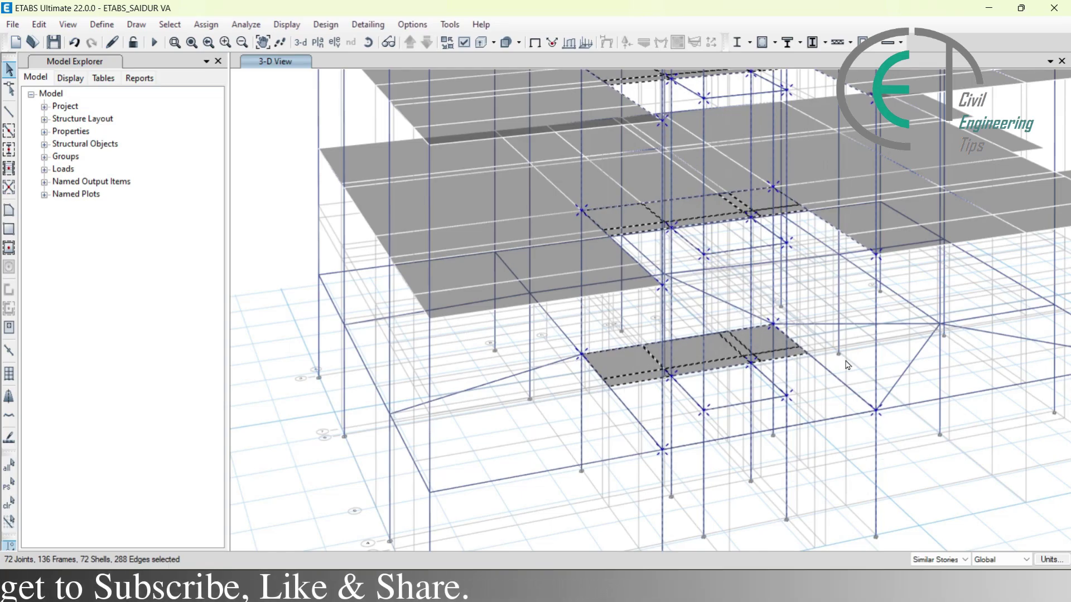
# Step: Display only the selected stair and lift core objects in the 3-D view
pyautogui.rightClick(881, 361)
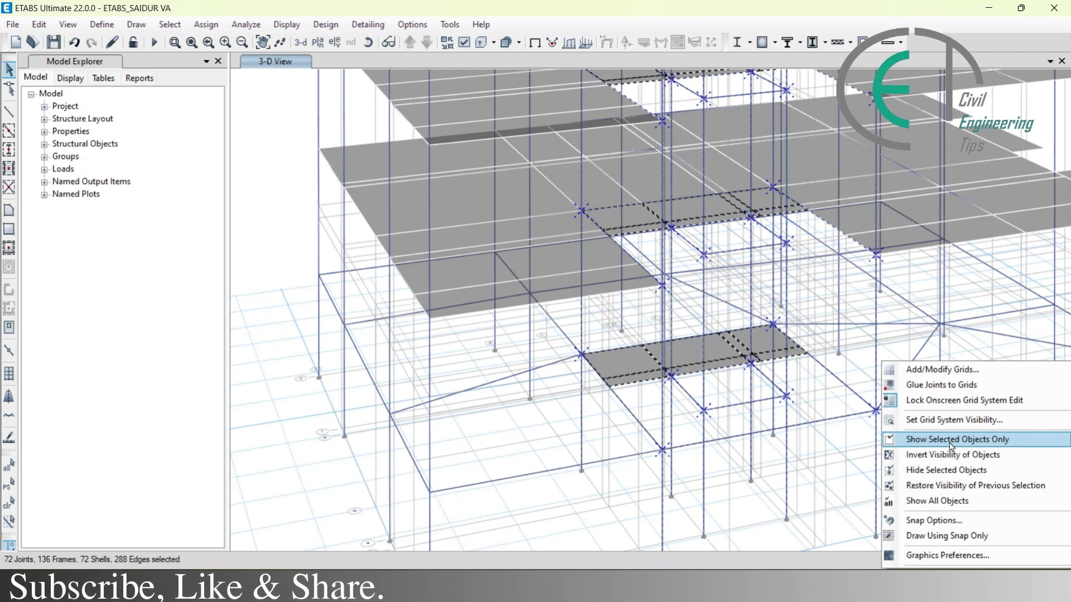
pyautogui.click(952, 440)
pyautogui.scroll(-3, 948, 438)
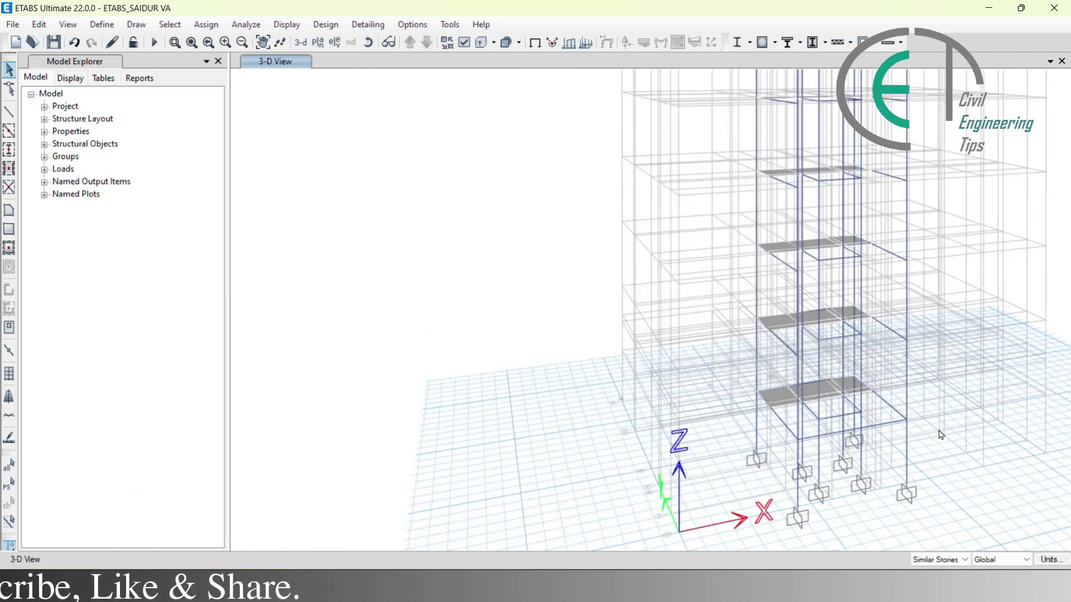
pyautogui.scroll(-3, 942, 424)
pyautogui.moveTo(942, 425); pyautogui.dragTo(801, 494, button='middle')
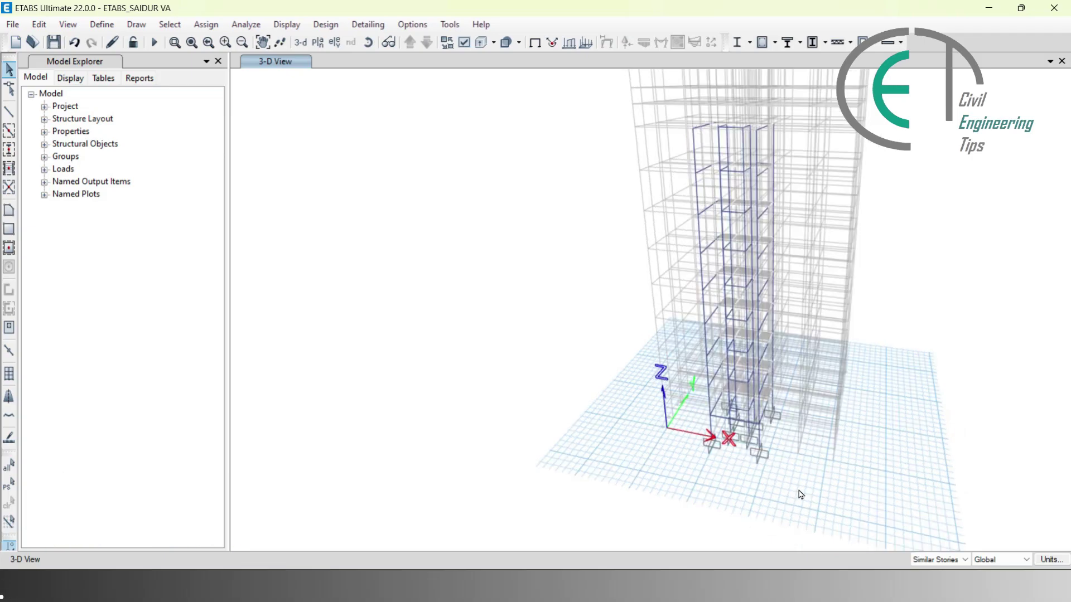
# Step: In the story data, set the GB story's similarity back to None and apply the change
pyautogui.rightClick(517, 270)
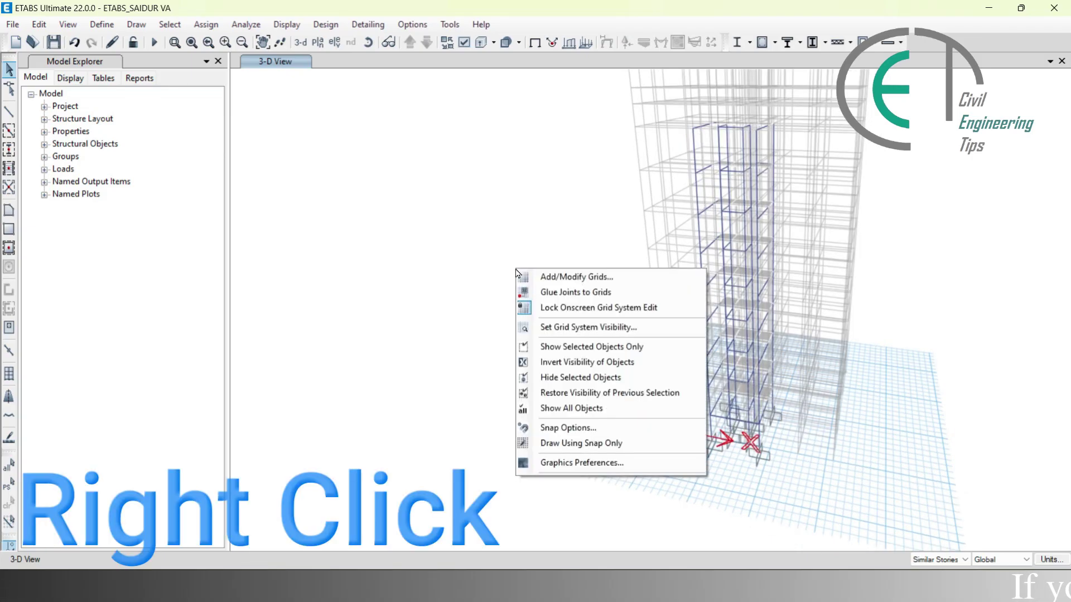
pyautogui.click(551, 279)
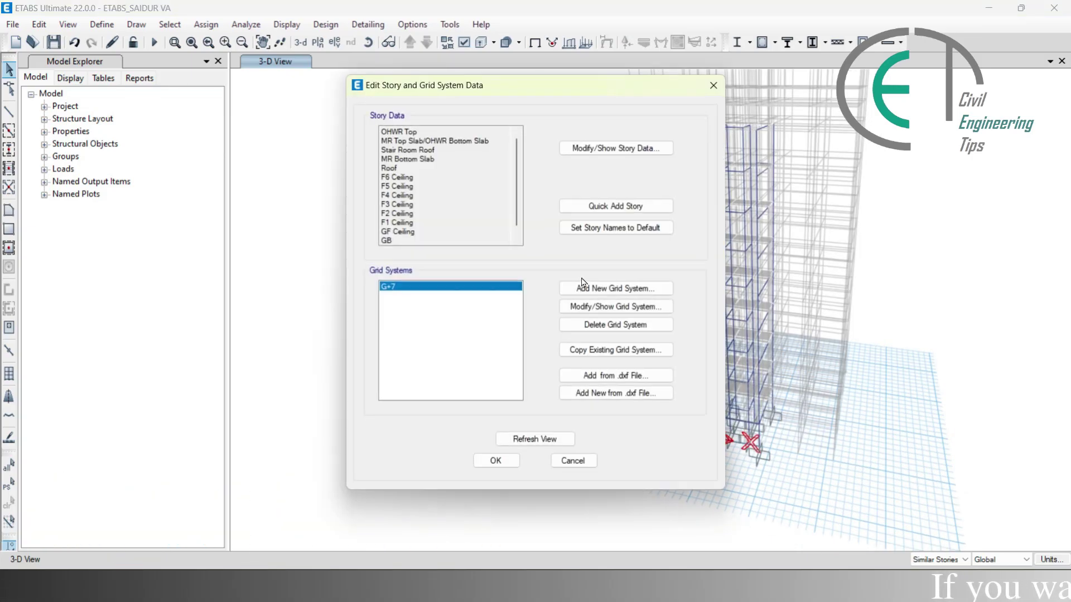
pyautogui.click(619, 149)
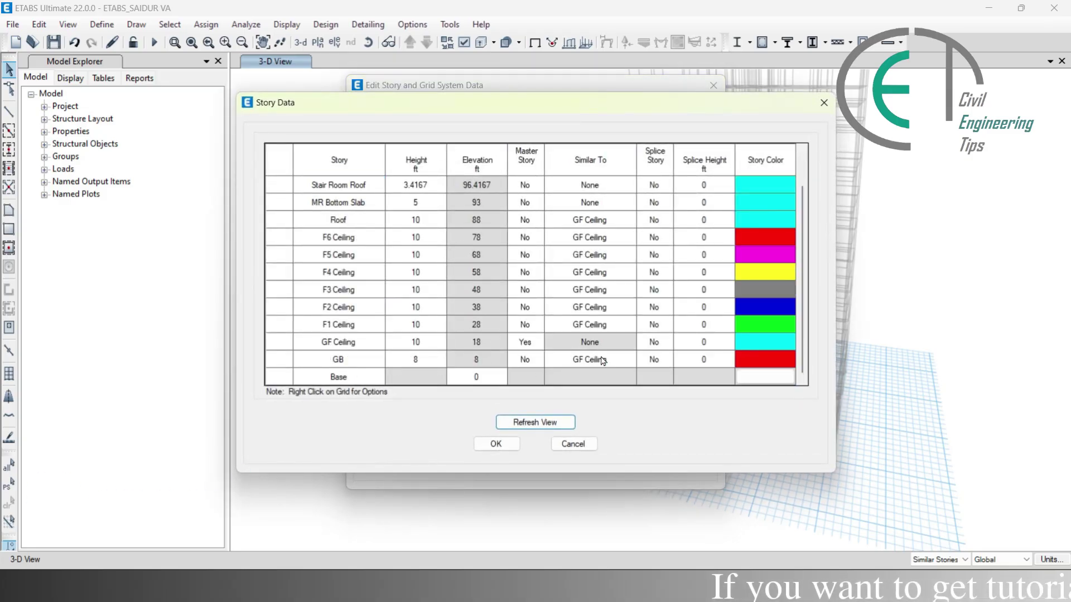
pyautogui.click(603, 361)
pyautogui.click(630, 359)
pyautogui.click(615, 371)
pyautogui.click(496, 446)
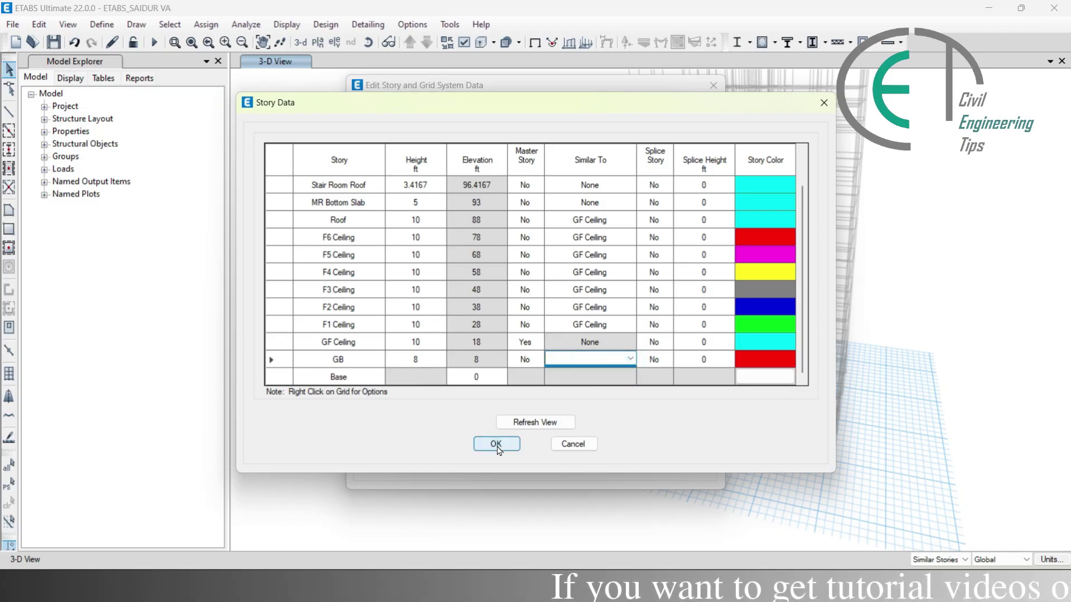
pyautogui.click(496, 460)
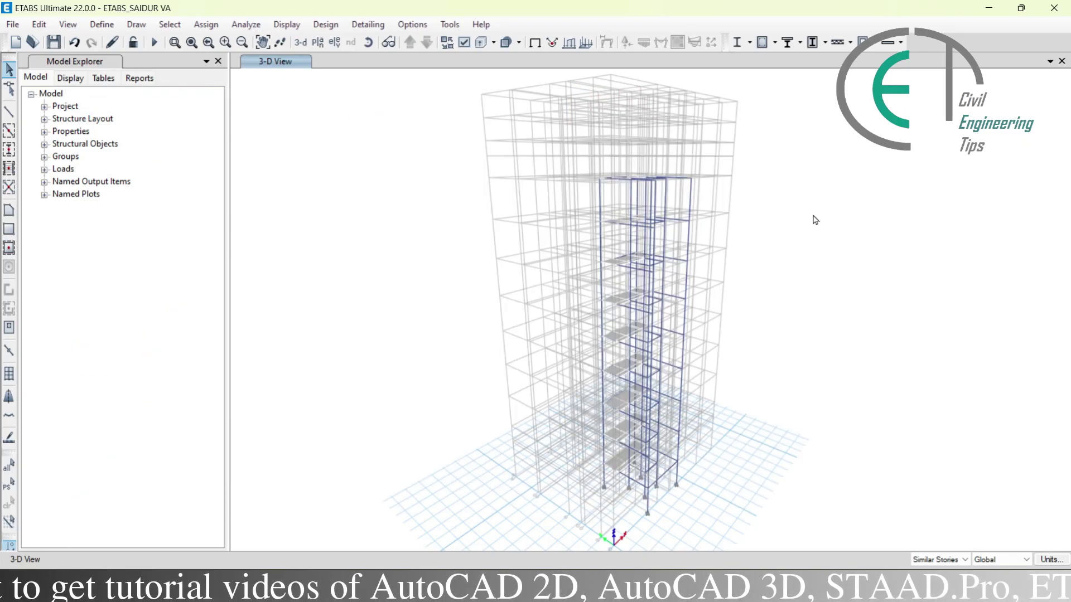
# Step: Open the horizontal reference plane settings of the G+7 grid system
pyautogui.scroll(5, 648, 525)
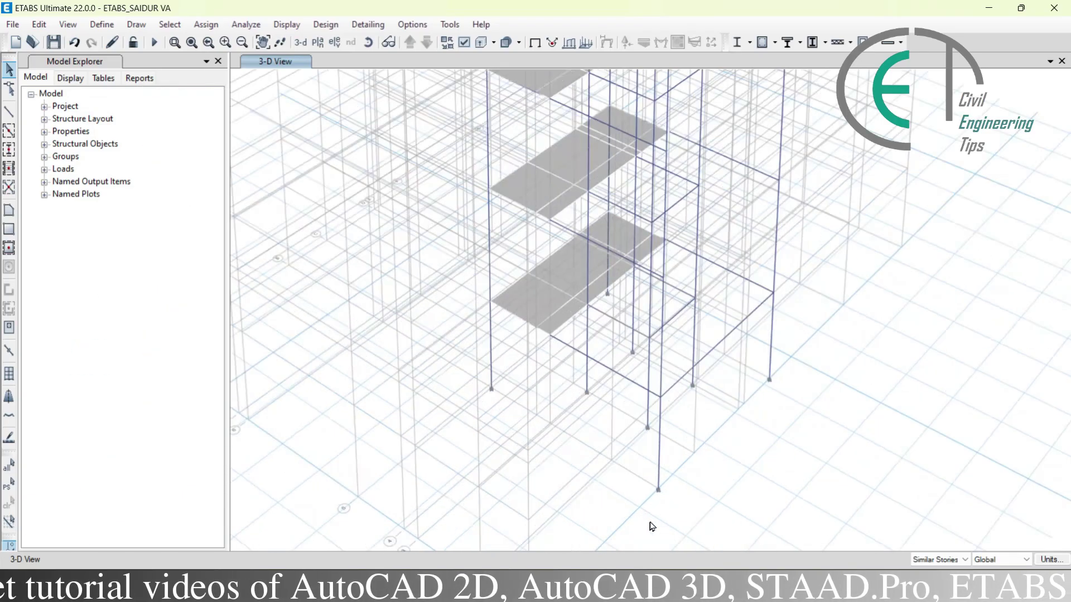
pyautogui.keyDown('shift'); pyautogui.moveTo(689, 459); pyautogui.dragTo(645, 357, button='middle'); pyautogui.keyUp('shift')
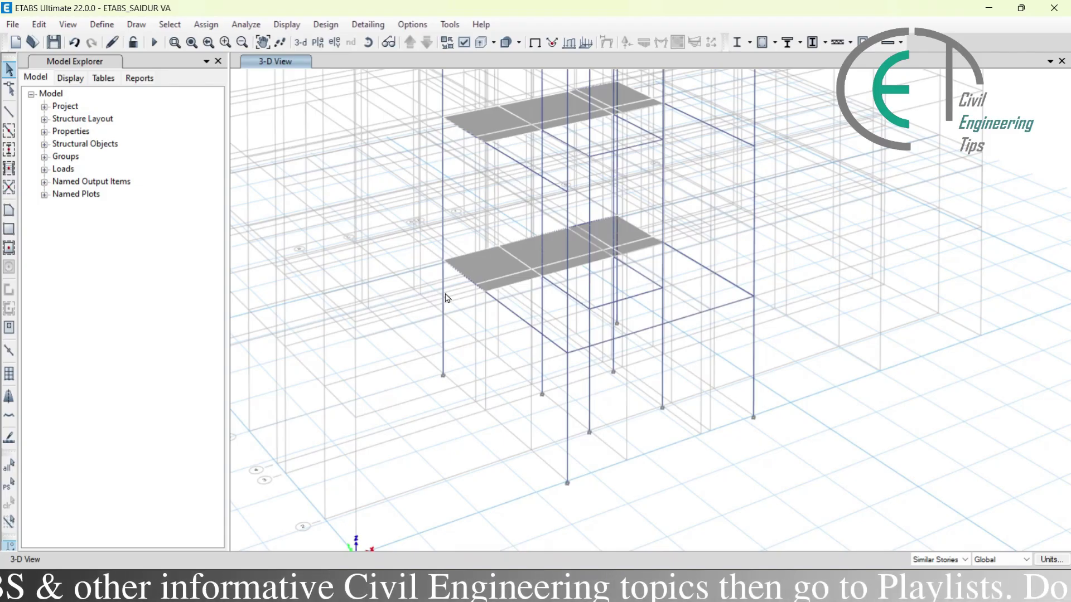
pyautogui.rightClick(405, 255)
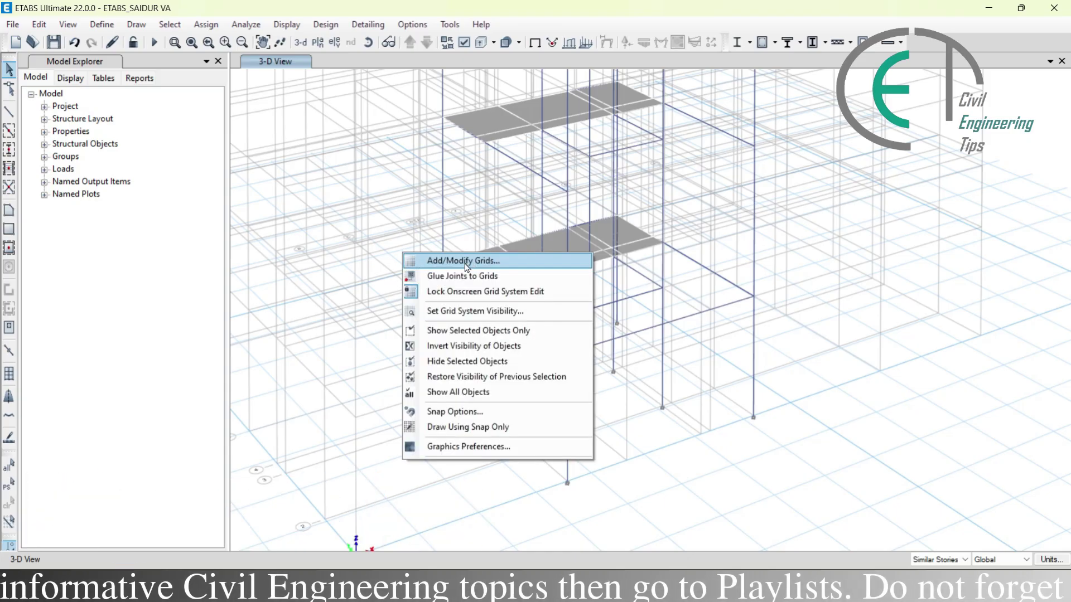
pyautogui.click(470, 266)
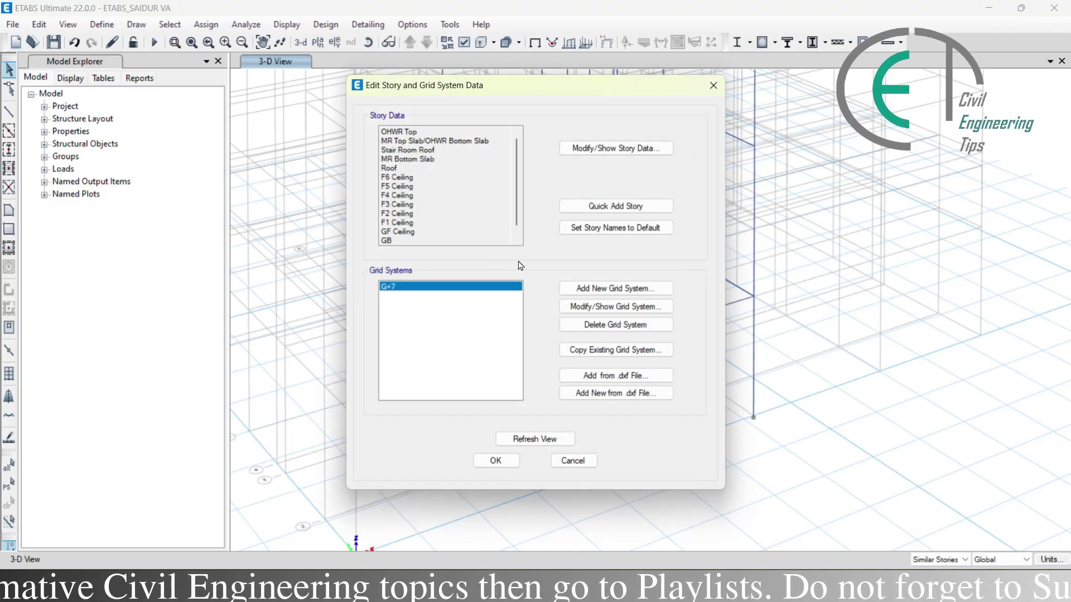
pyautogui.click(621, 310)
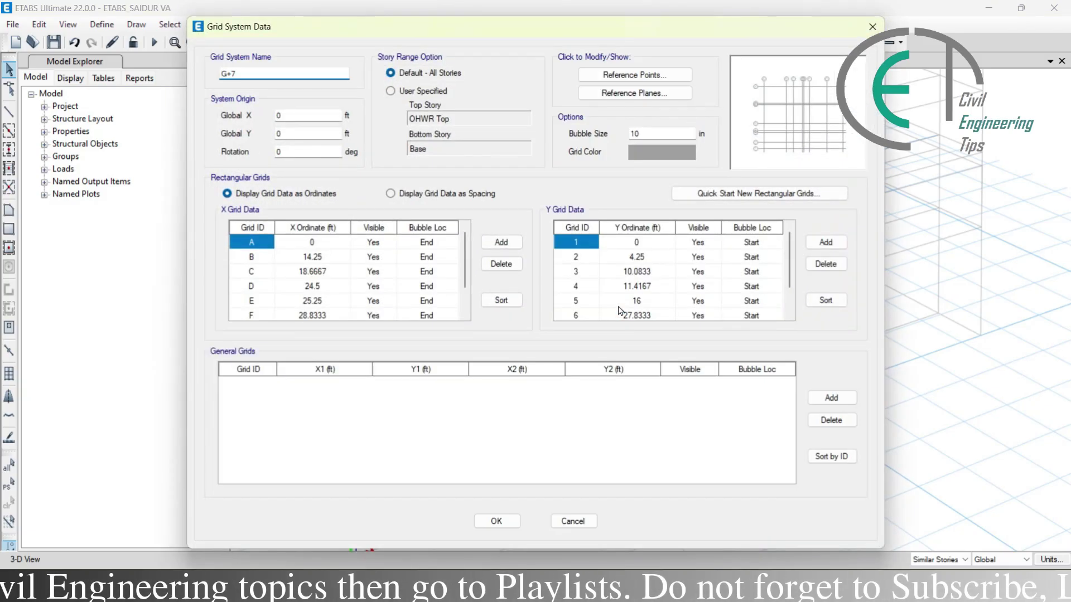
pyautogui.click(639, 95)
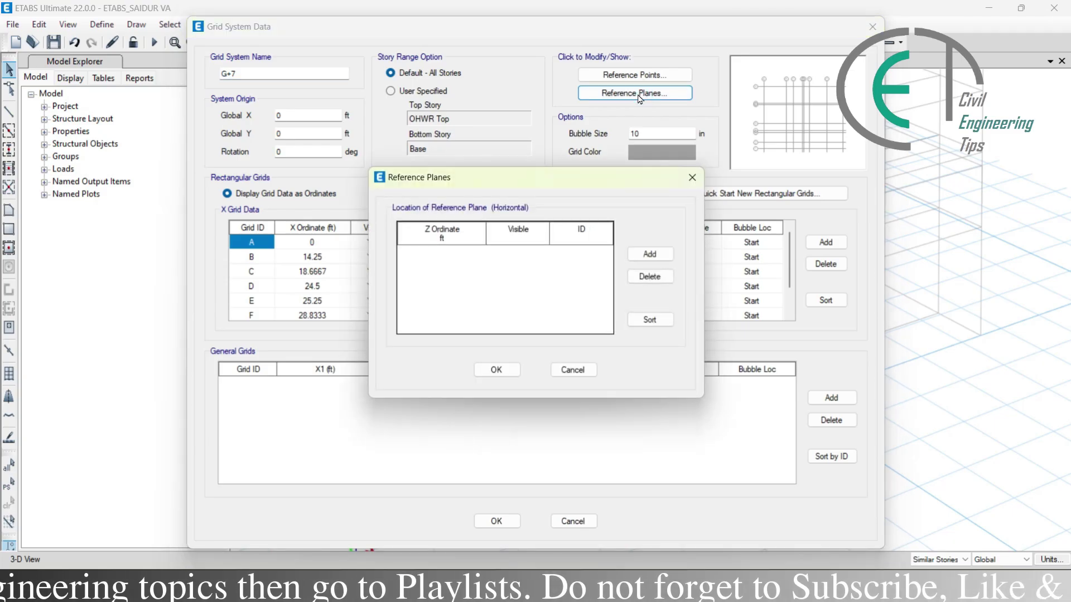
# Step: Add a reference plane with Z ordinate 8+4.5 ft and ID RP1
pyautogui.click(653, 254)
pyautogui.click(470, 254)
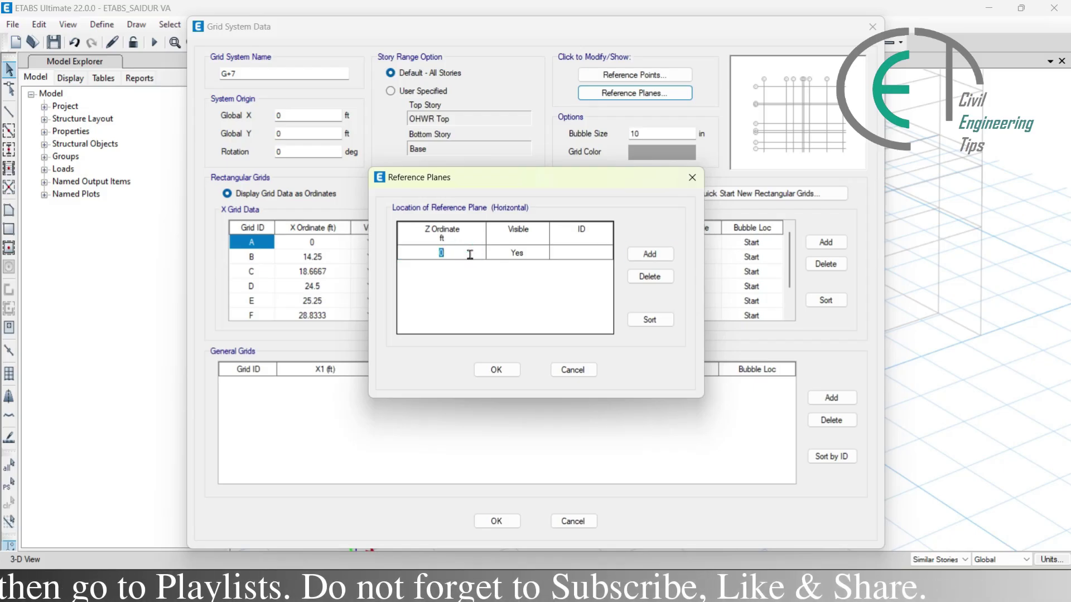
pyautogui.write('8+4.5')
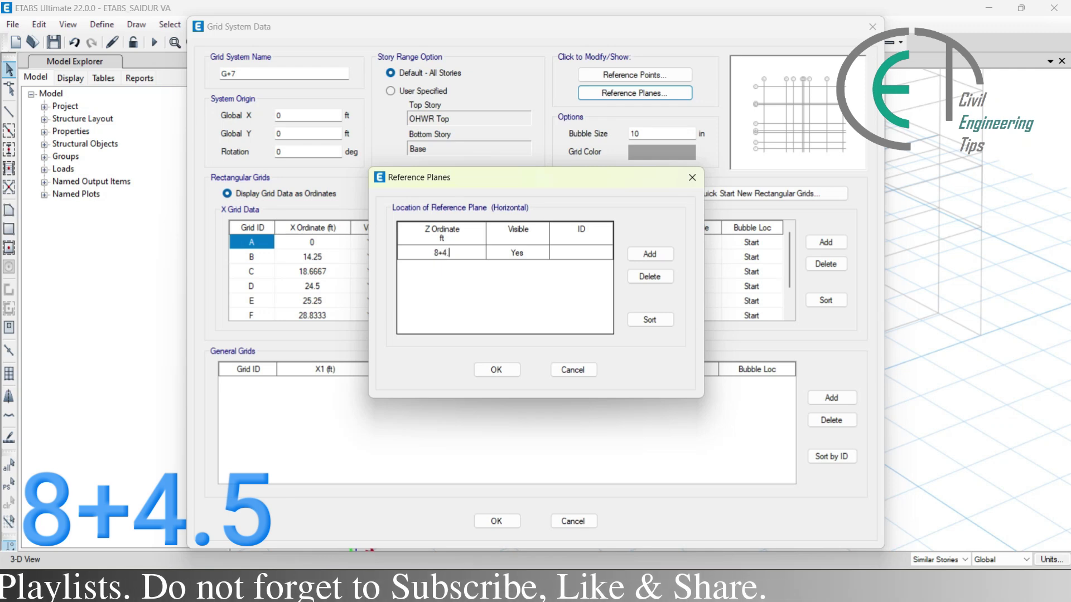
pyautogui.press('Return')
pyautogui.click(561, 256)
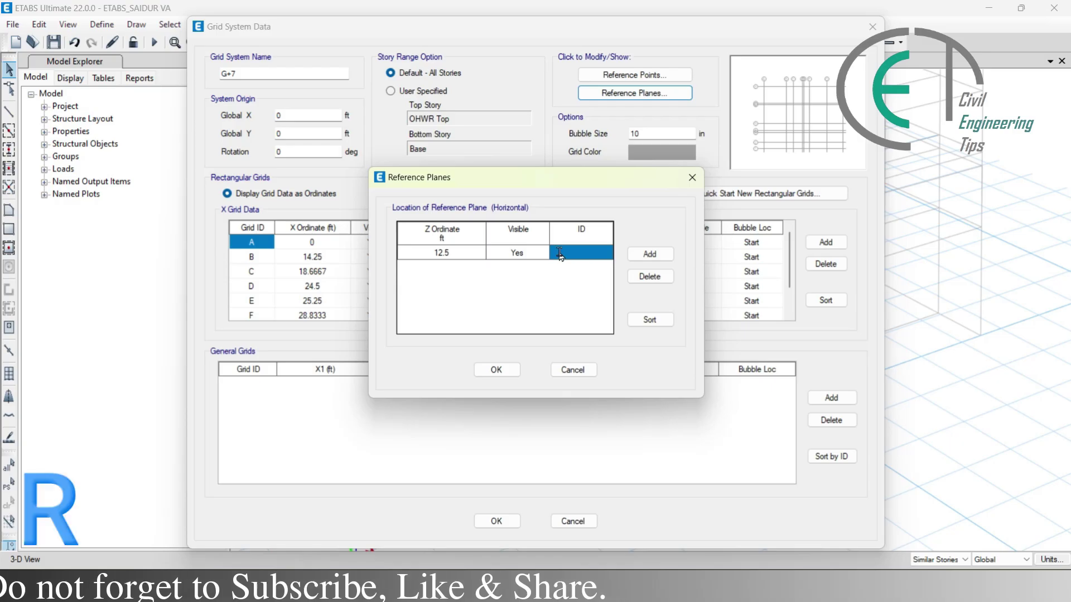
pyautogui.write('RP1')
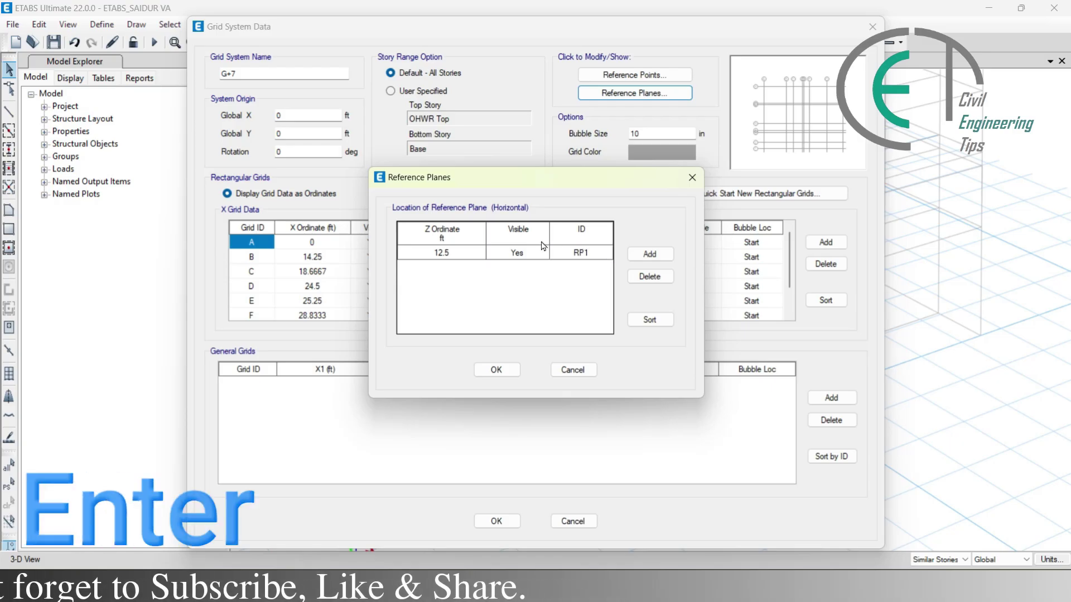
pyautogui.press('Return')
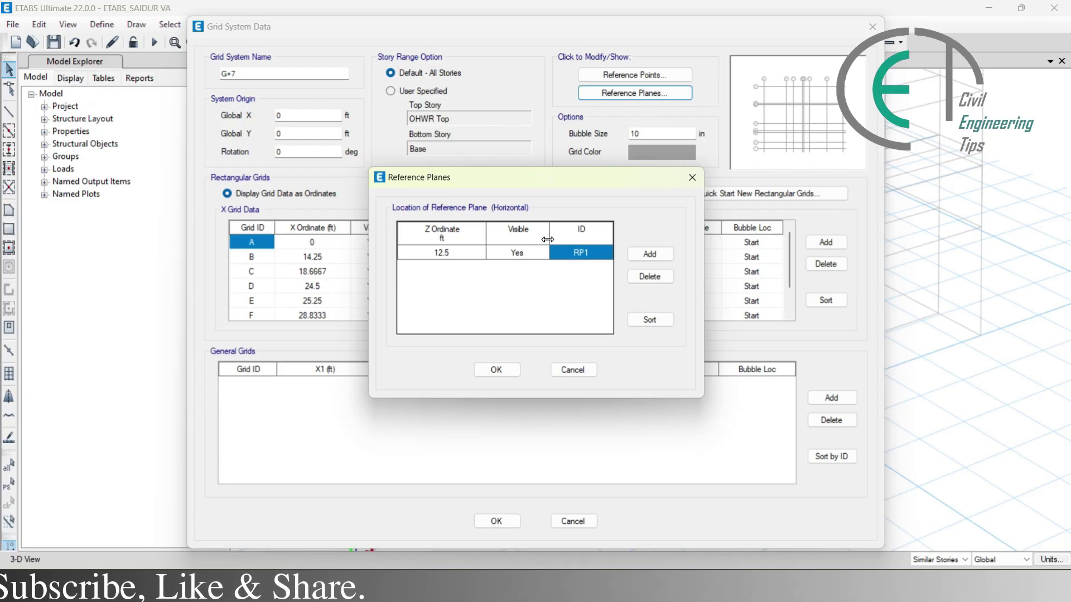
# Step: Add a second reference plane with Z ordinate 8+5.5 ft and ID RP2, and apply the grid changes
pyautogui.click(649, 254)
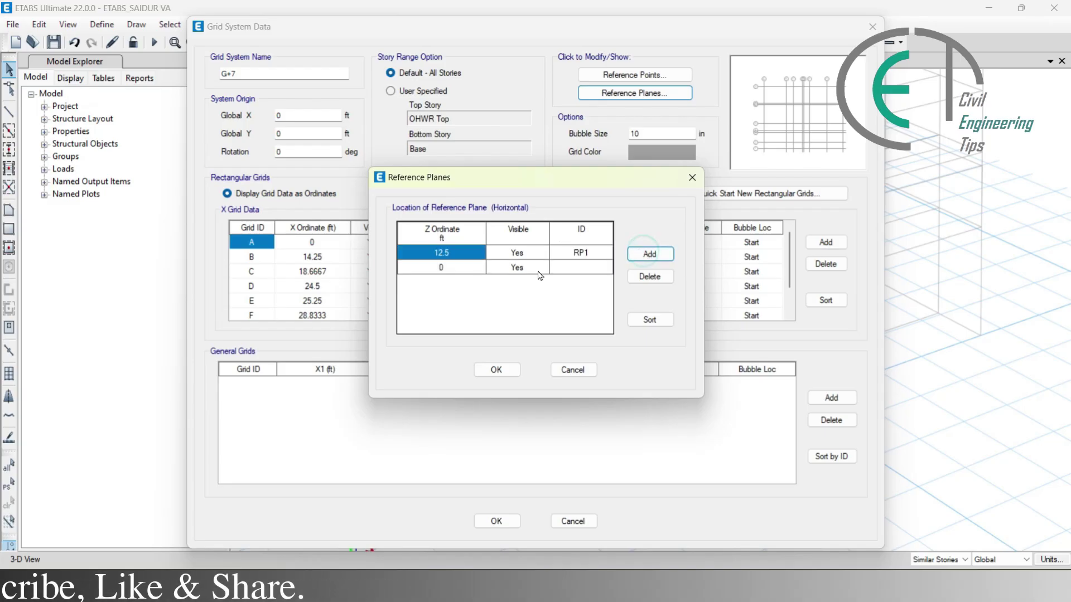
pyautogui.click(467, 269)
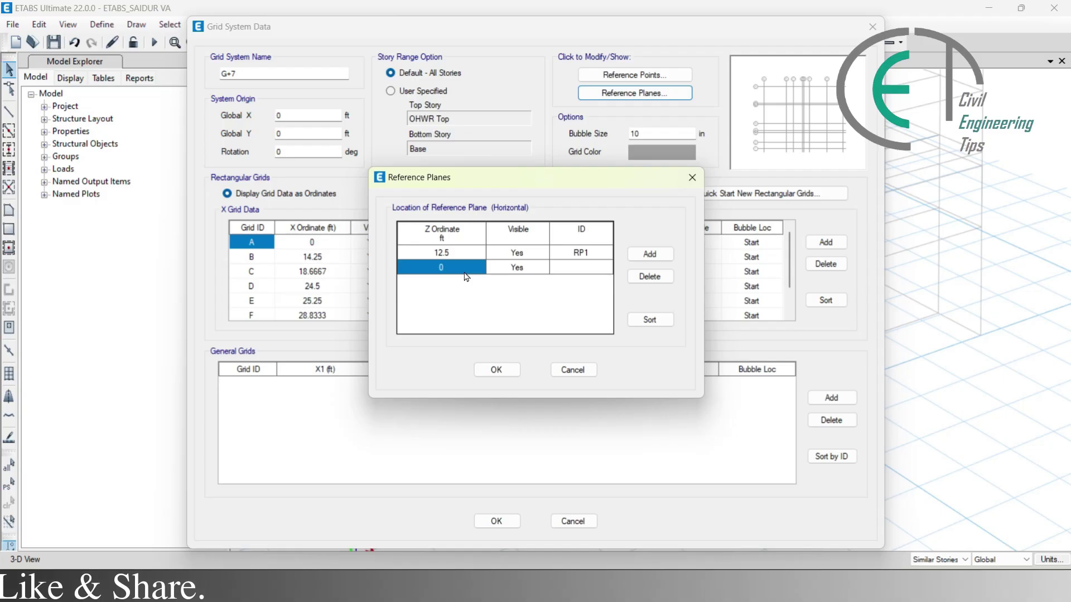
pyautogui.write('8')
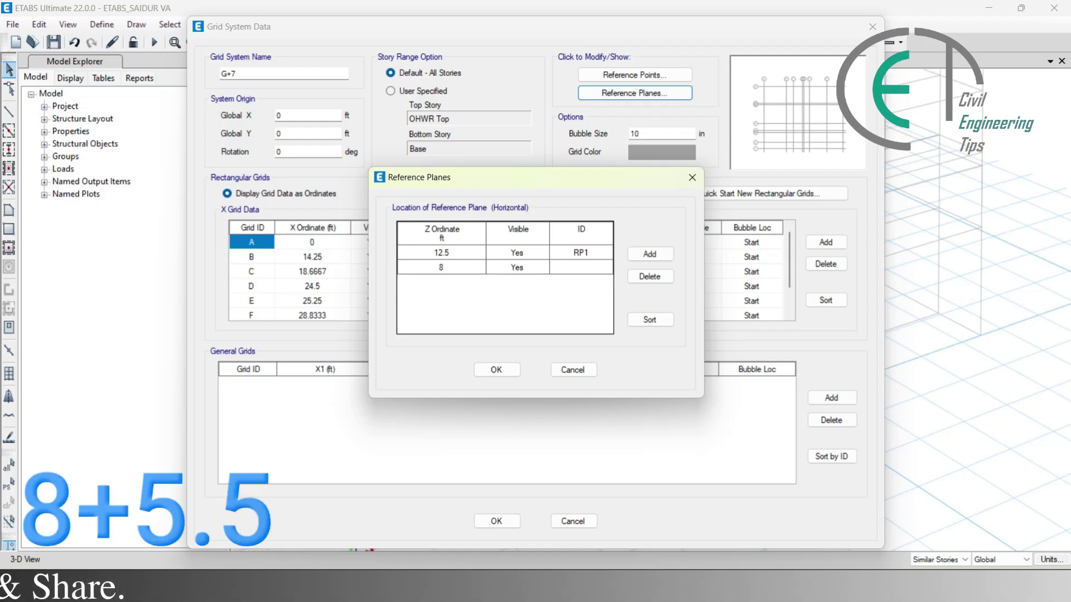
pyautogui.write('+5.5')
pyautogui.press('Return')
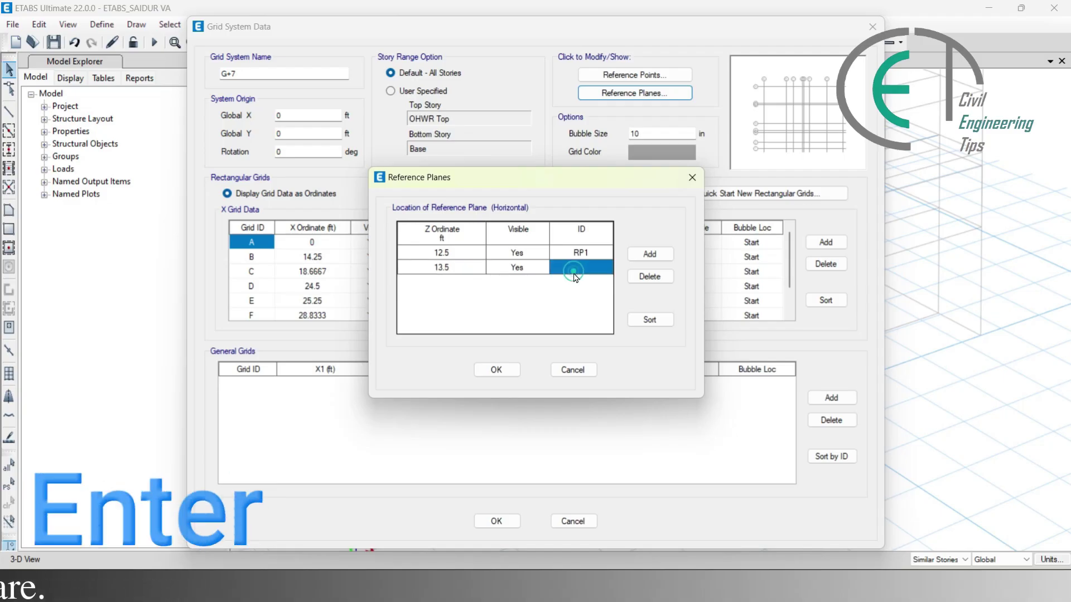
pyautogui.write('RP2')
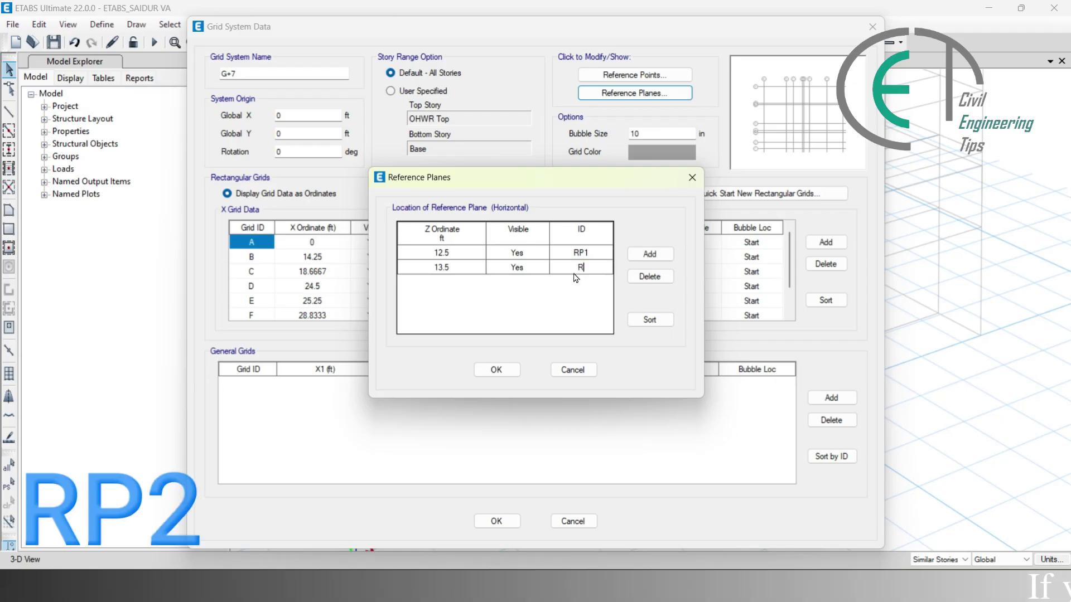
pyautogui.press('Return')
pyautogui.click(497, 370)
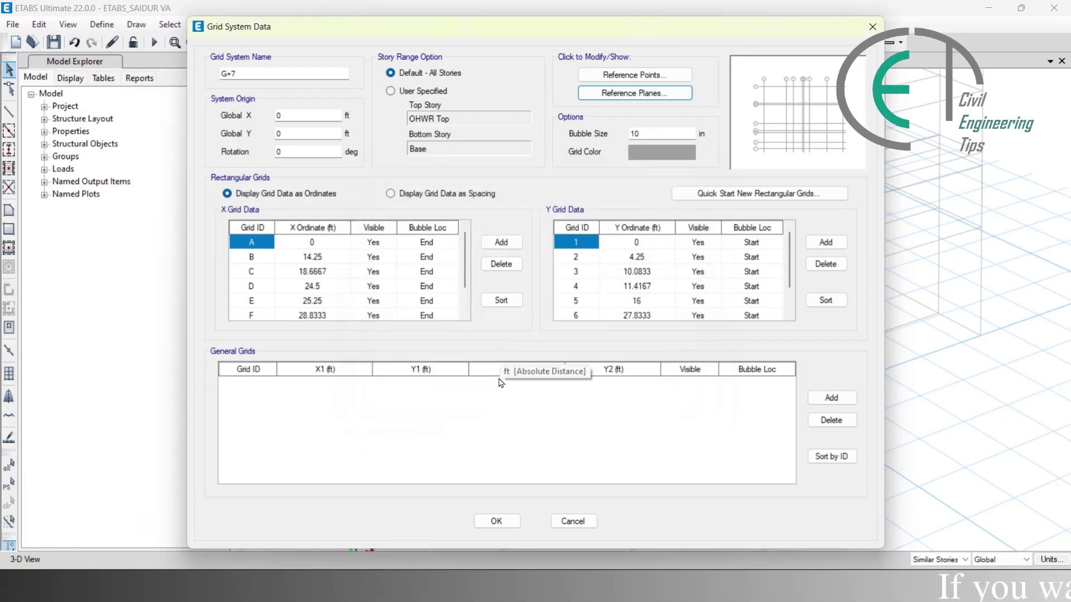
pyautogui.click(496, 521)
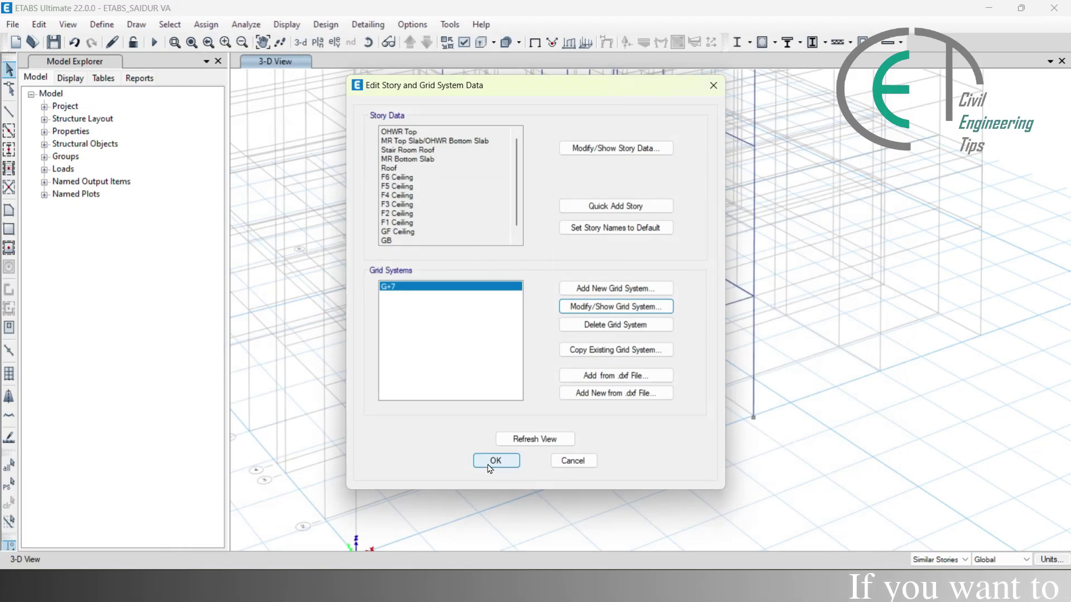
pyautogui.click(494, 530)
# Step: Display the plan view of reference plane RP1 at 12.5 ft
pyautogui.keyDown('shift'); pyautogui.moveTo(521, 469); pyautogui.dragTo(492, 396, button='middle'); pyautogui.keyUp('shift')
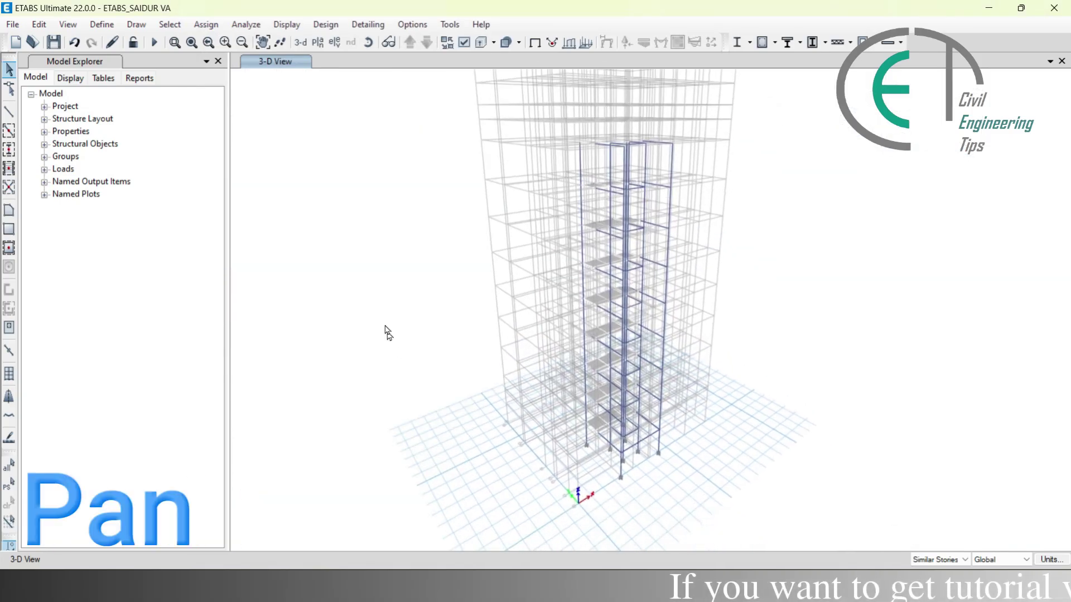
pyautogui.click(317, 42)
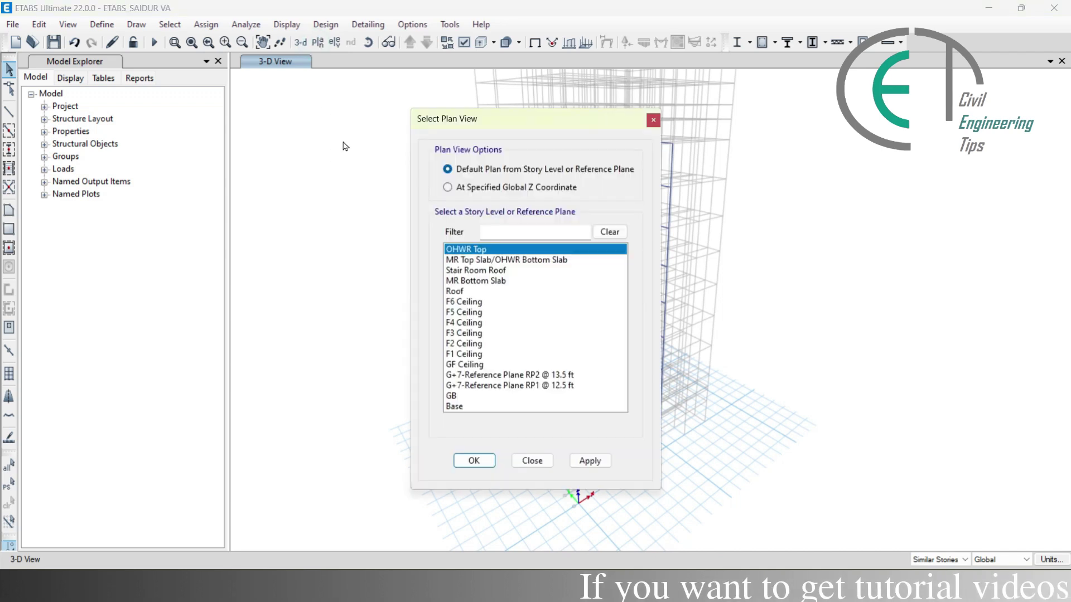
pyautogui.click(509, 386)
pyautogui.click(477, 461)
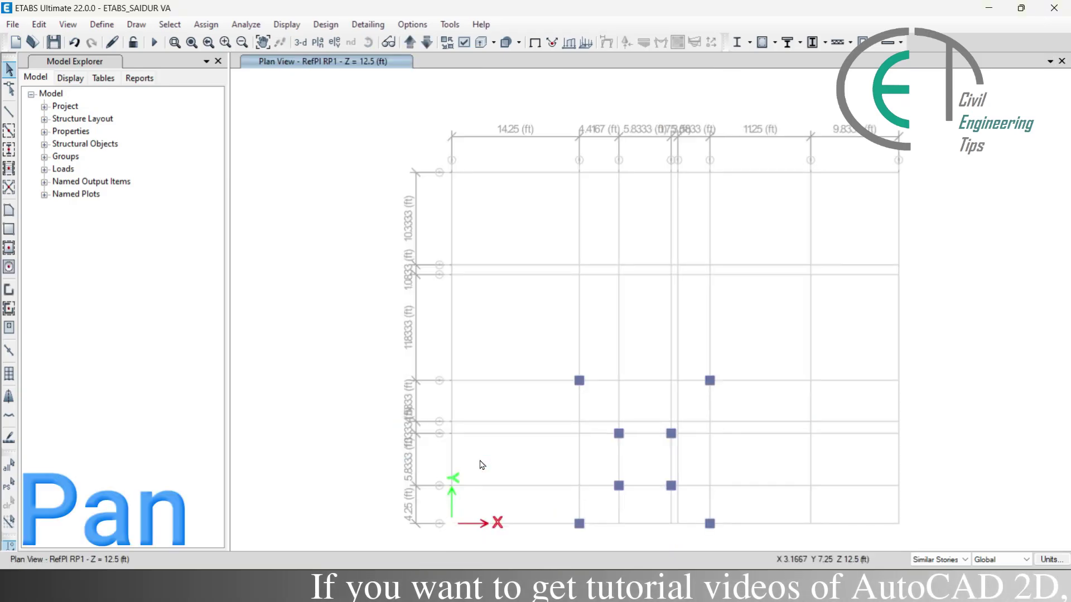
pyautogui.moveTo(478, 464); pyautogui.dragTo(440, 375, button='middle')
pyautogui.scroll(3, 560, 427)
pyautogui.moveTo(559, 426); pyautogui.dragTo(590, 406, button='middle')
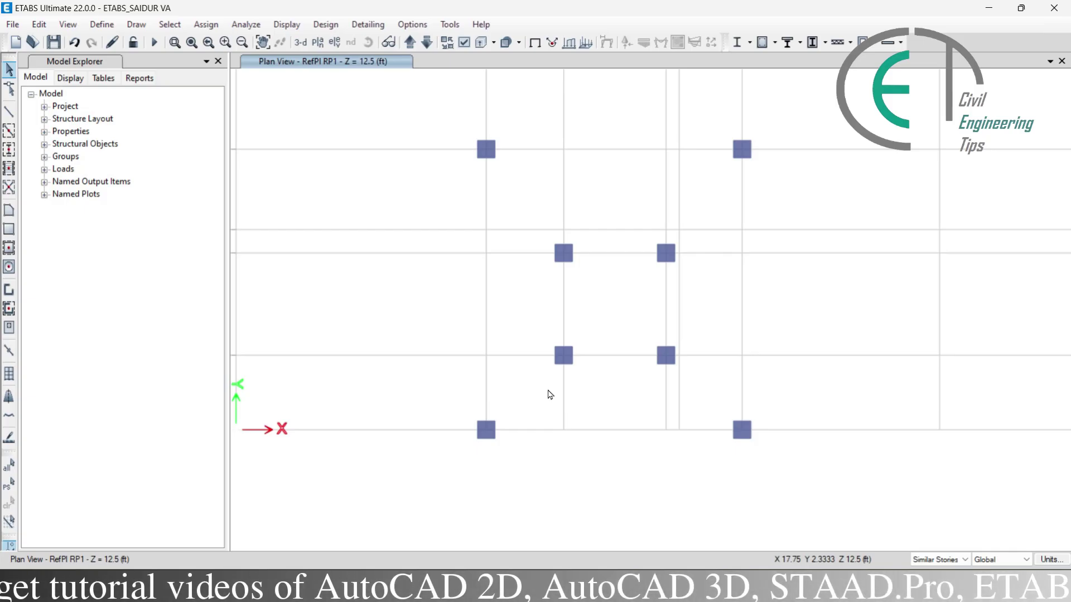
pyautogui.hotkey('ctrl', 'z')
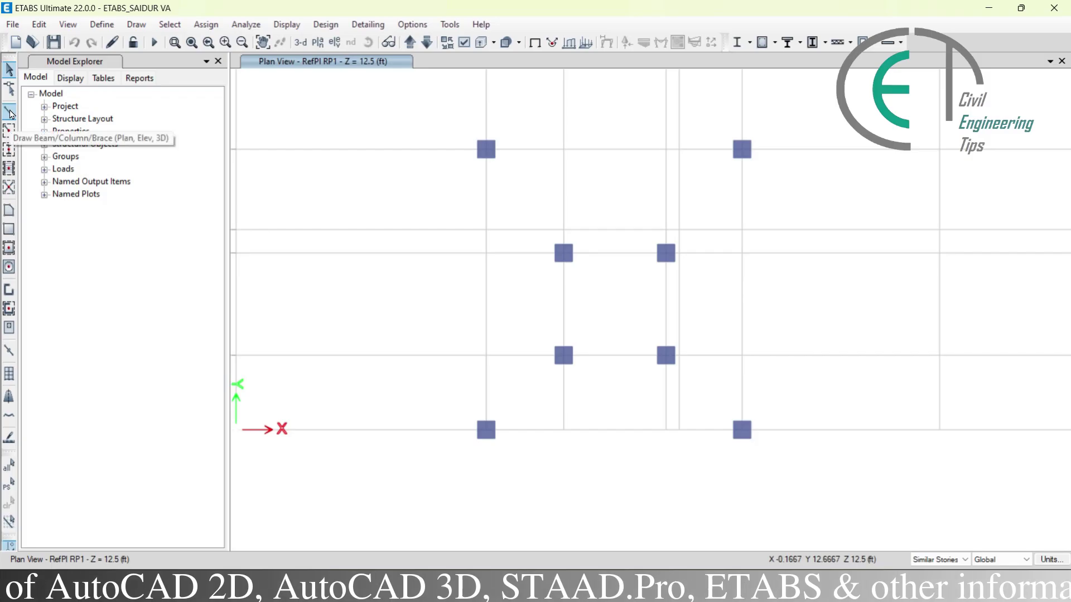
# Step: Draw a straight LB 10x12 frame beam along grid line 1 from the column at B 1 to the column at F 1
pyautogui.click(10, 112)
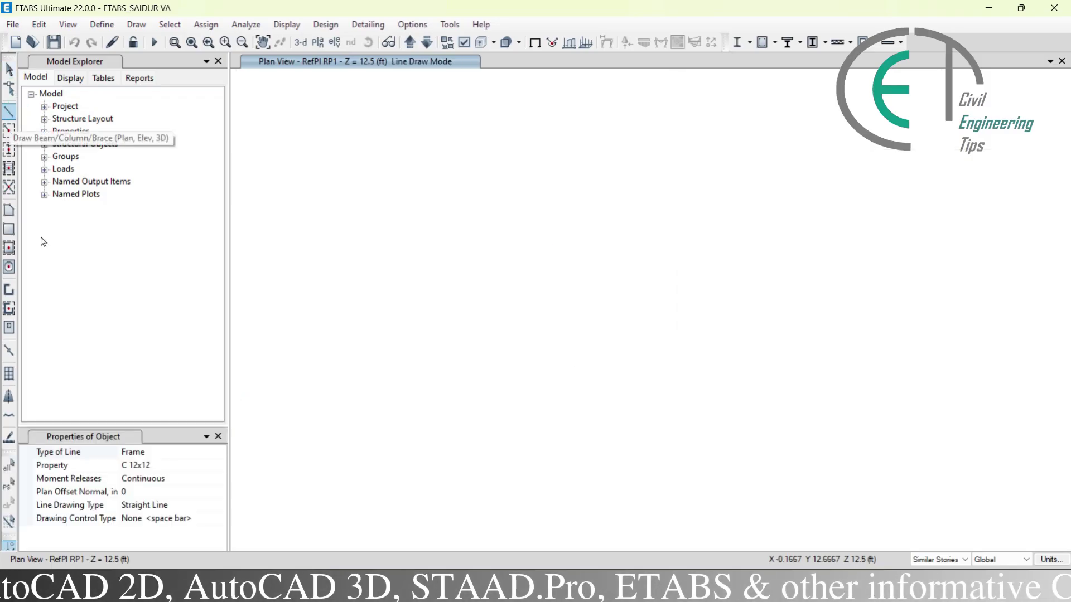
pyautogui.click(179, 466)
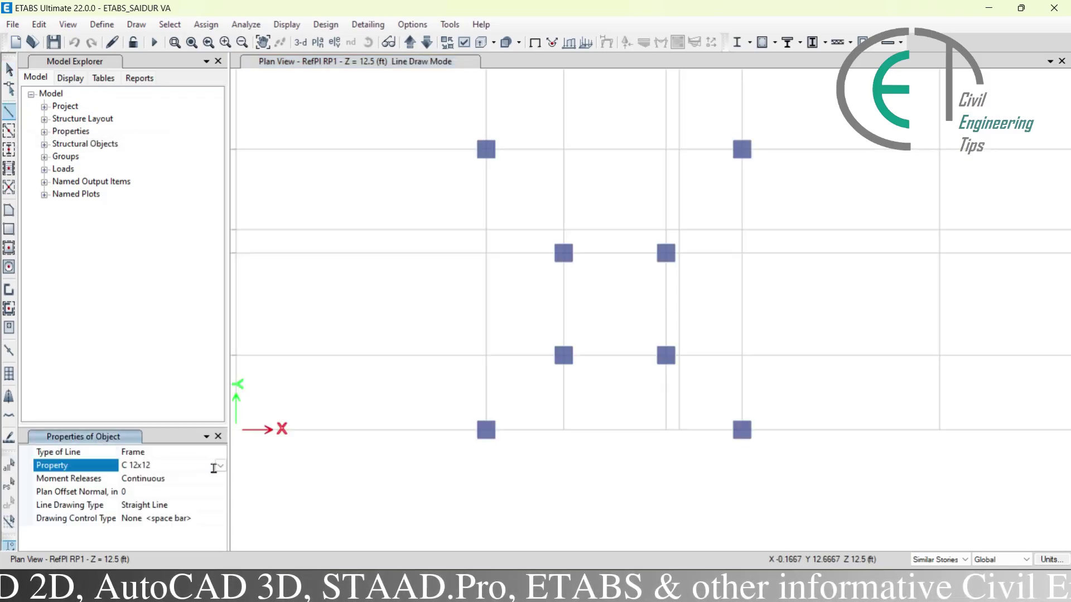
pyautogui.click(218, 465)
pyautogui.scroll(-1, 184, 512)
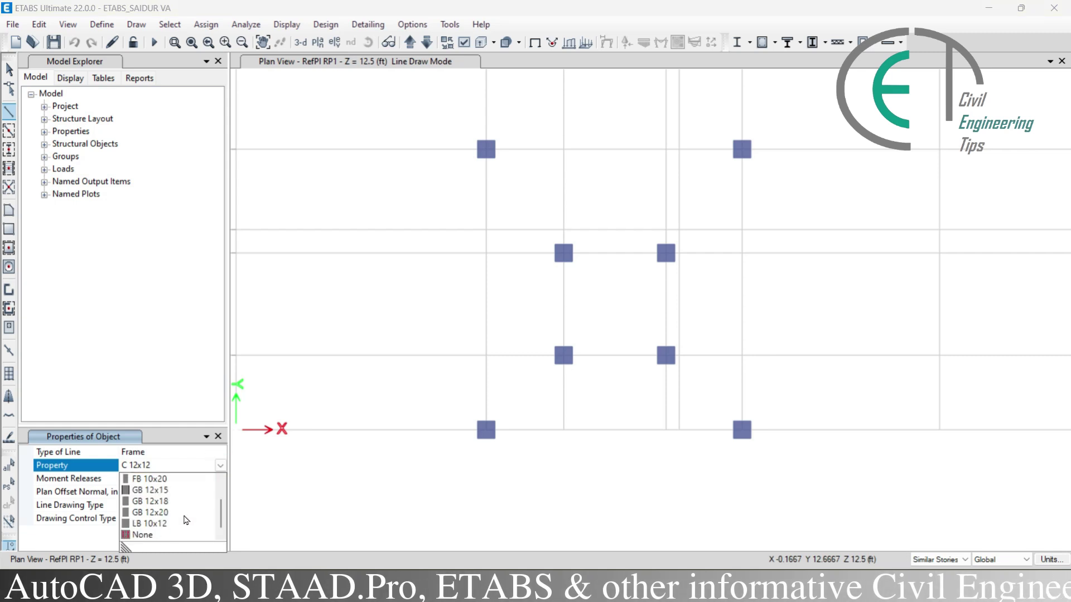
pyautogui.click(179, 523)
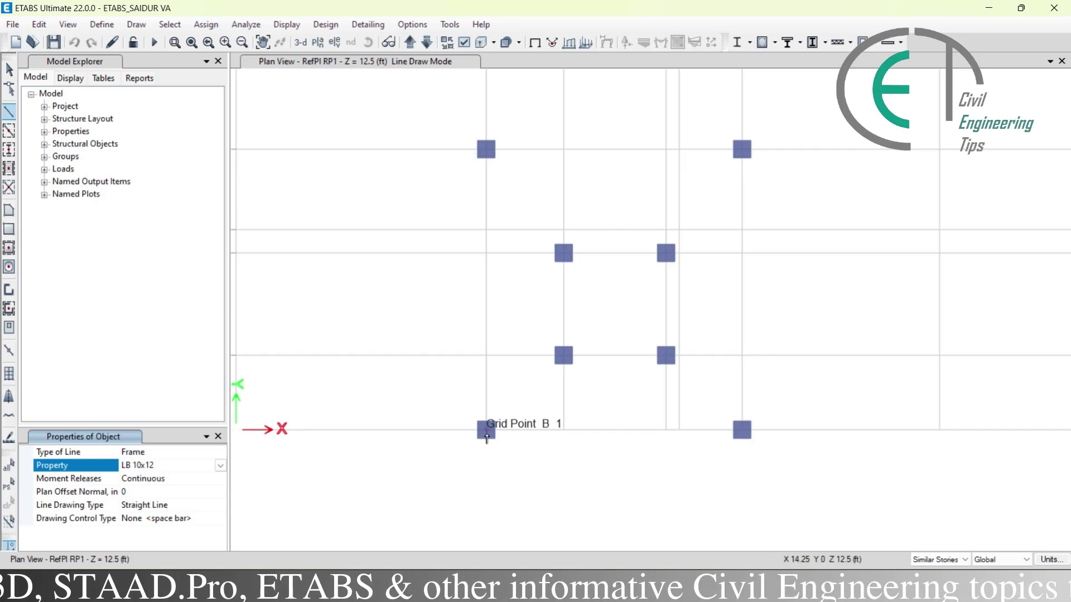
pyautogui.click(486, 435)
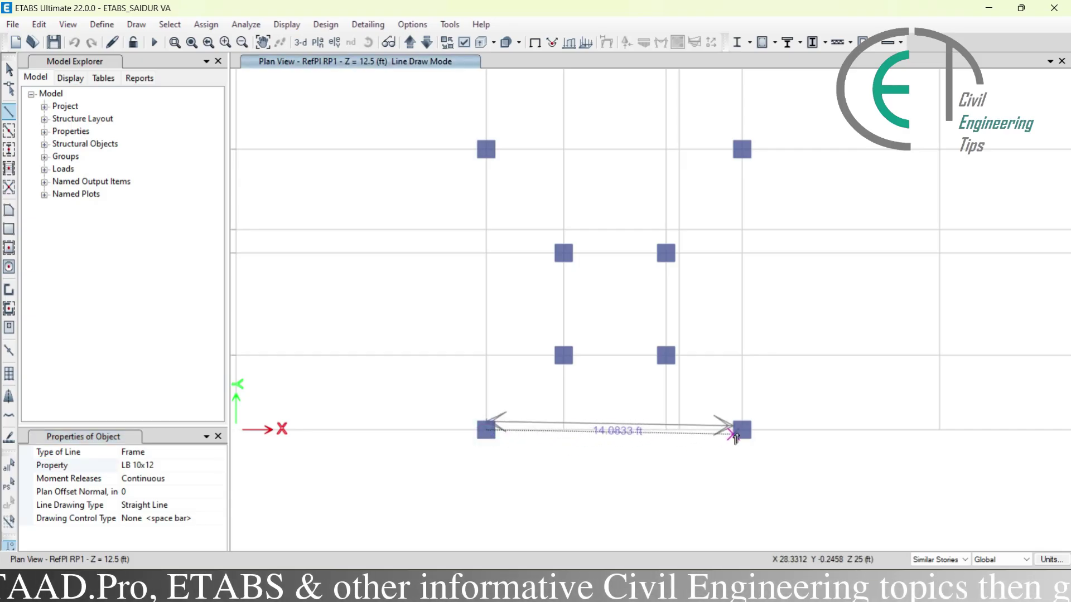
pyautogui.click(742, 434)
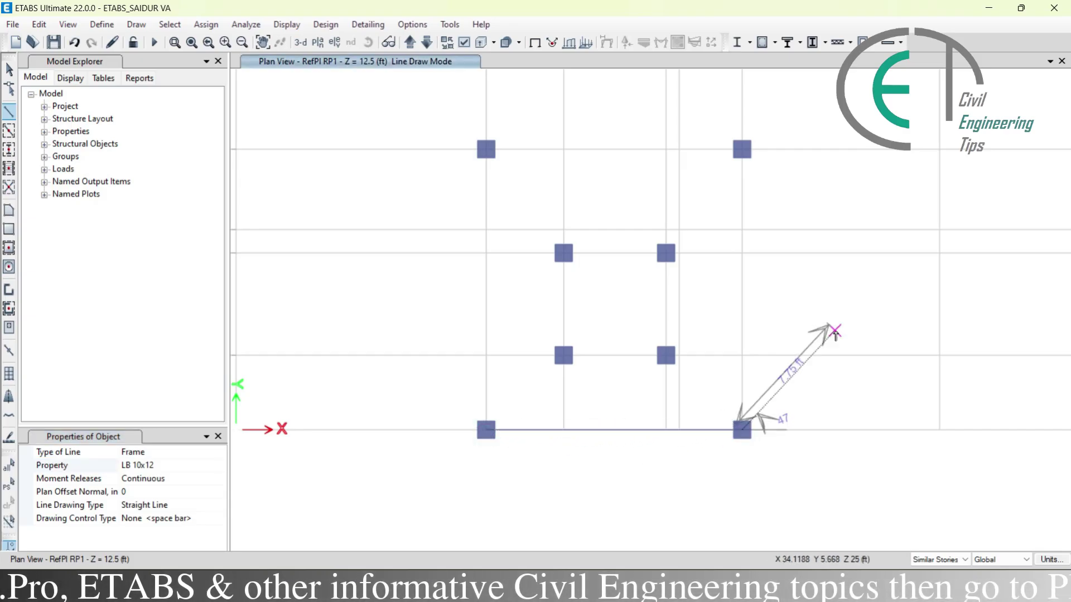
pyautogui.press('Escape')
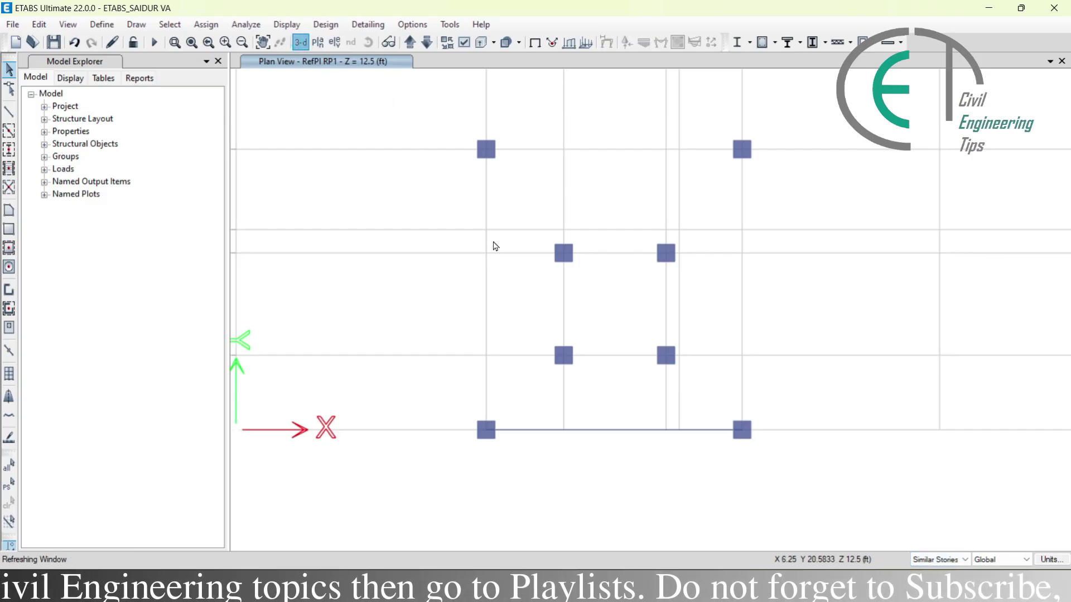
# Step: Check the new landing beam on the stair core in the 3-D view
pyautogui.keyDown('shift'); pyautogui.moveTo(494, 244); pyautogui.dragTo(660, 313, button='middle'); pyautogui.keyUp('shift')
pyautogui.moveTo(697, 438); pyautogui.dragTo(704, 361, button='middle')
pyautogui.scroll(3, 719, 445)
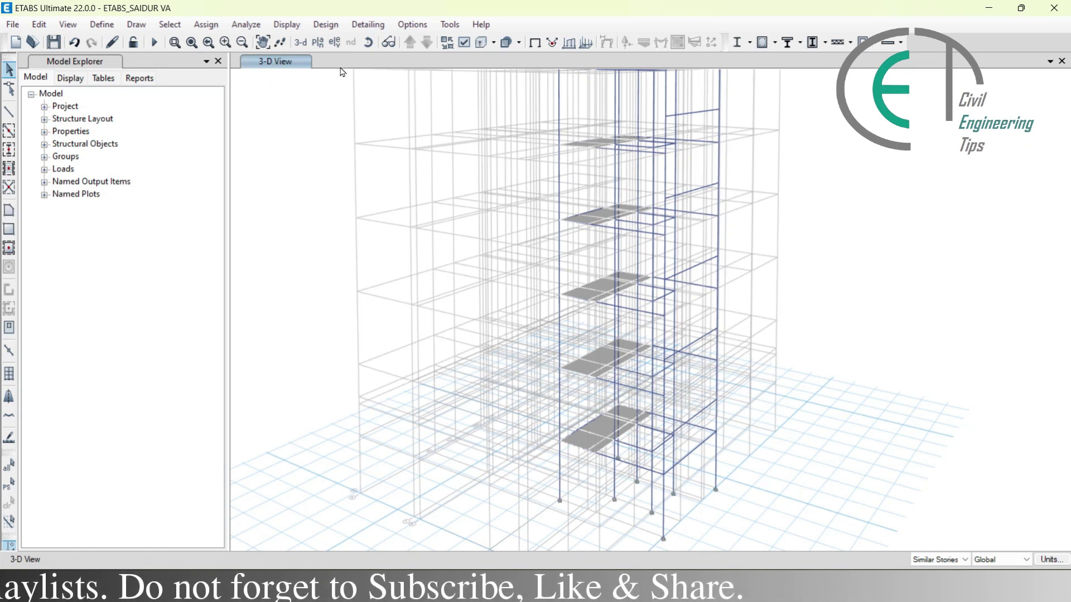
# Step: Return to the RP1 plan view at 12.5 ft, showing the landing beam between its two columns
pyautogui.click(318, 43)
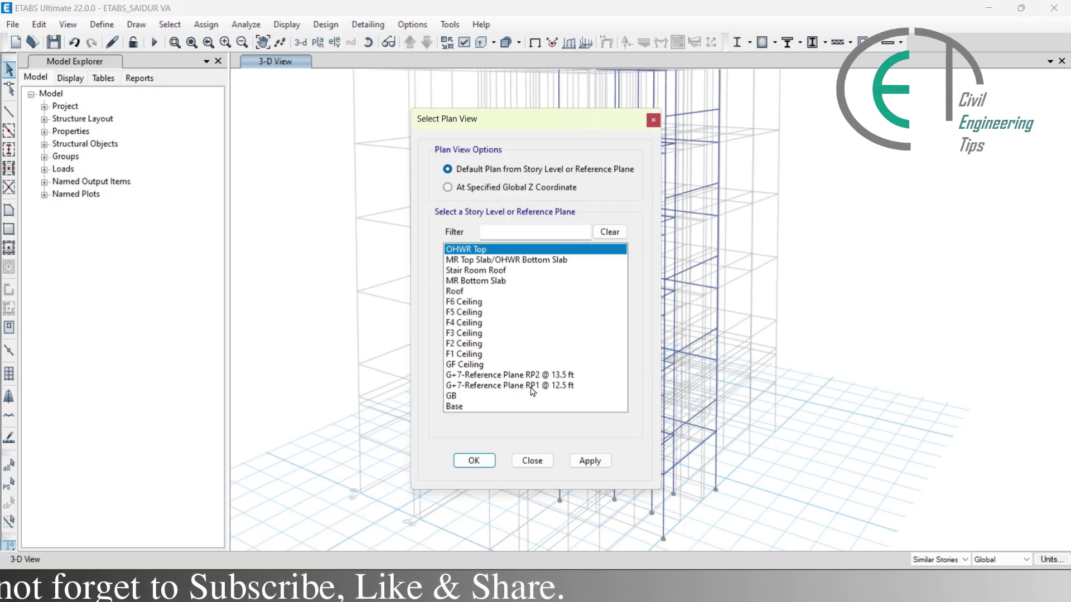
pyautogui.click(532, 386)
pyautogui.click(478, 462)
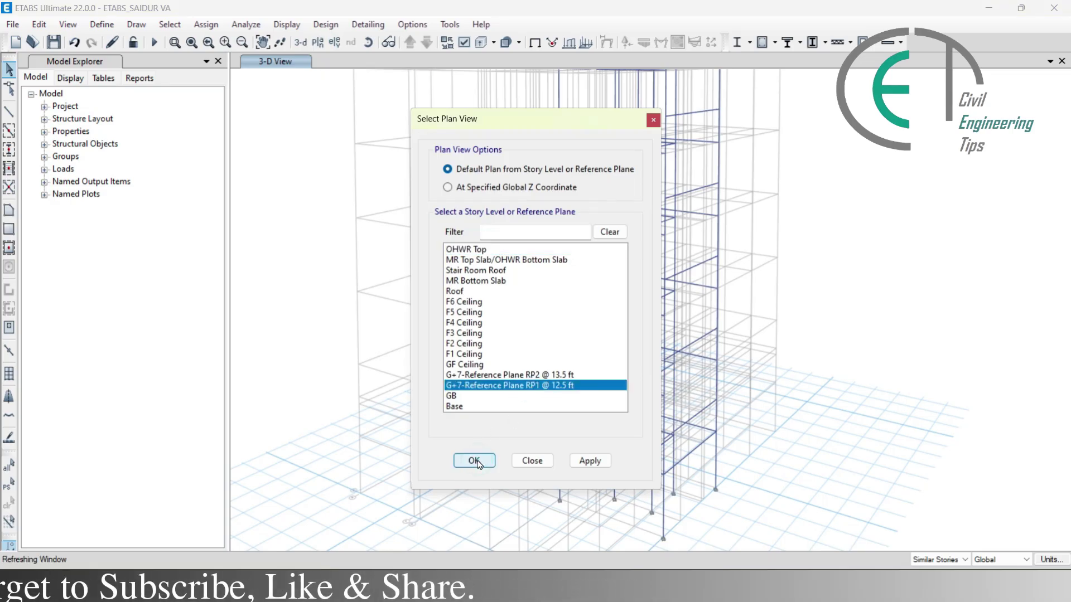
pyautogui.scroll(3, 622, 532)
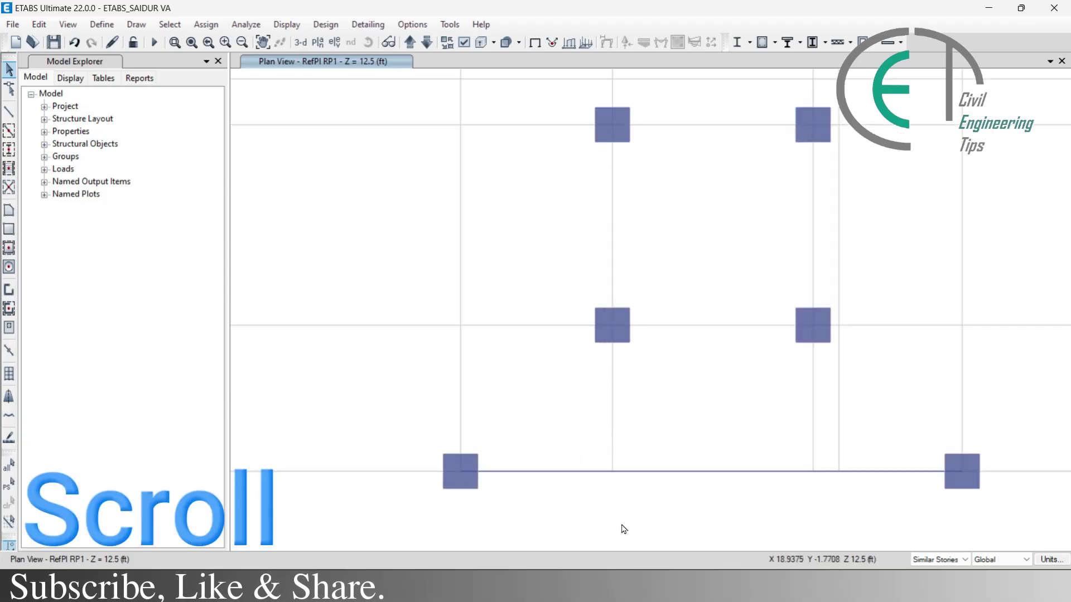
pyautogui.moveTo(641, 385); pyautogui.dragTo(662, 330, button='middle')
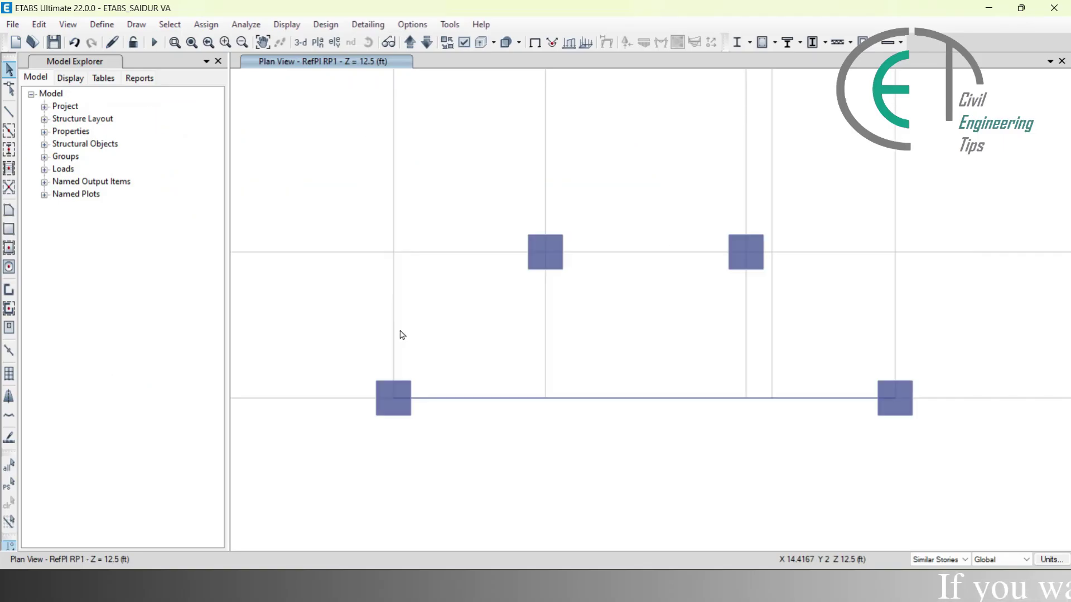
# Step: Draw a frame line with property None from grid line B at Y 4.25 ft, parallel to X and about 6.5 ft long
pyautogui.click(9, 112)
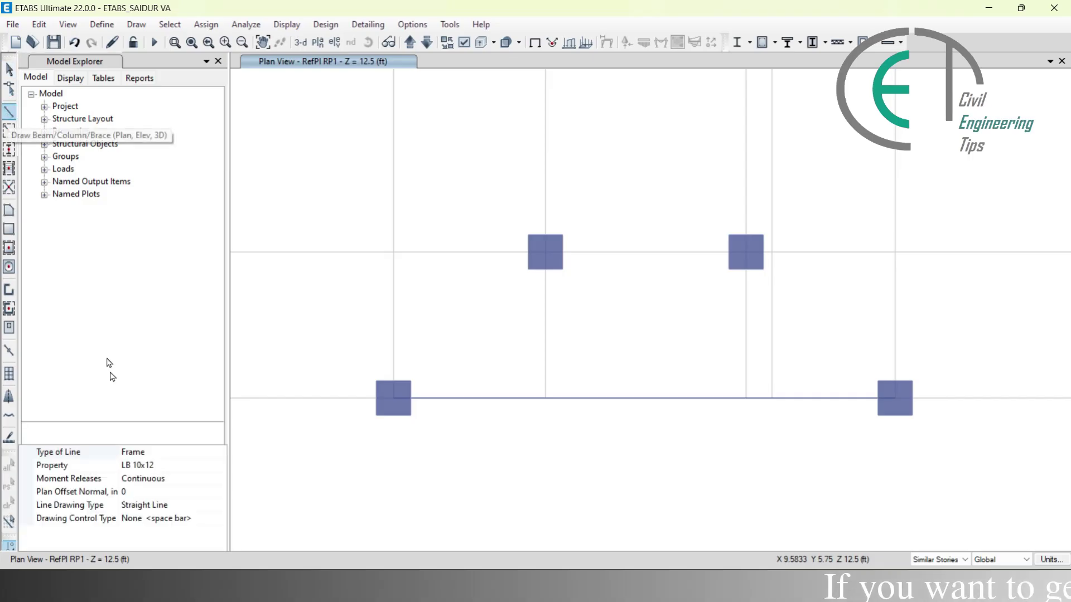
pyautogui.click(216, 466)
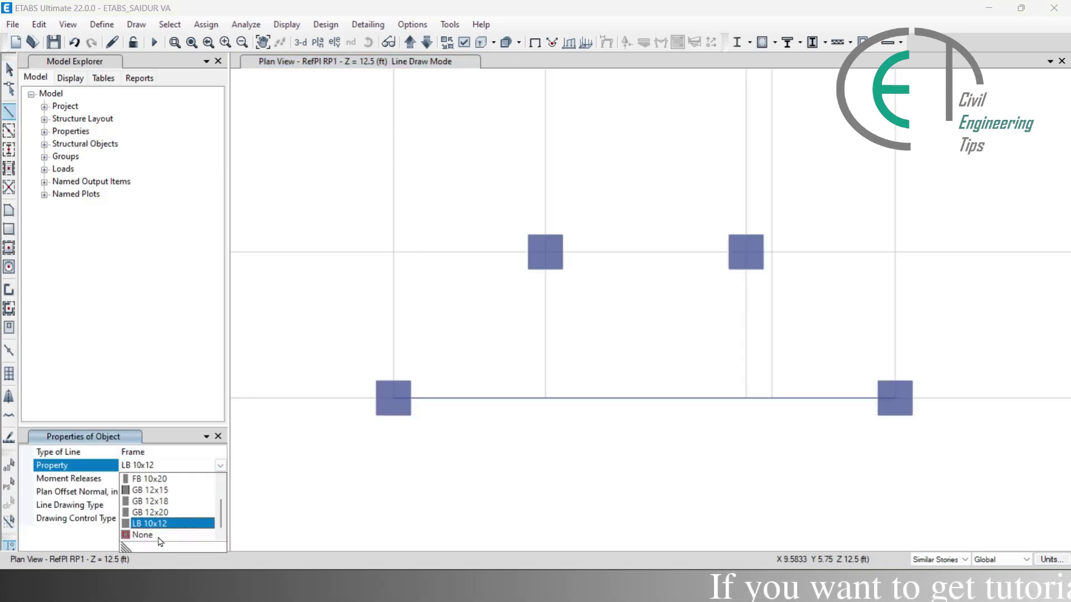
pyautogui.click(160, 539)
pyautogui.click(393, 252)
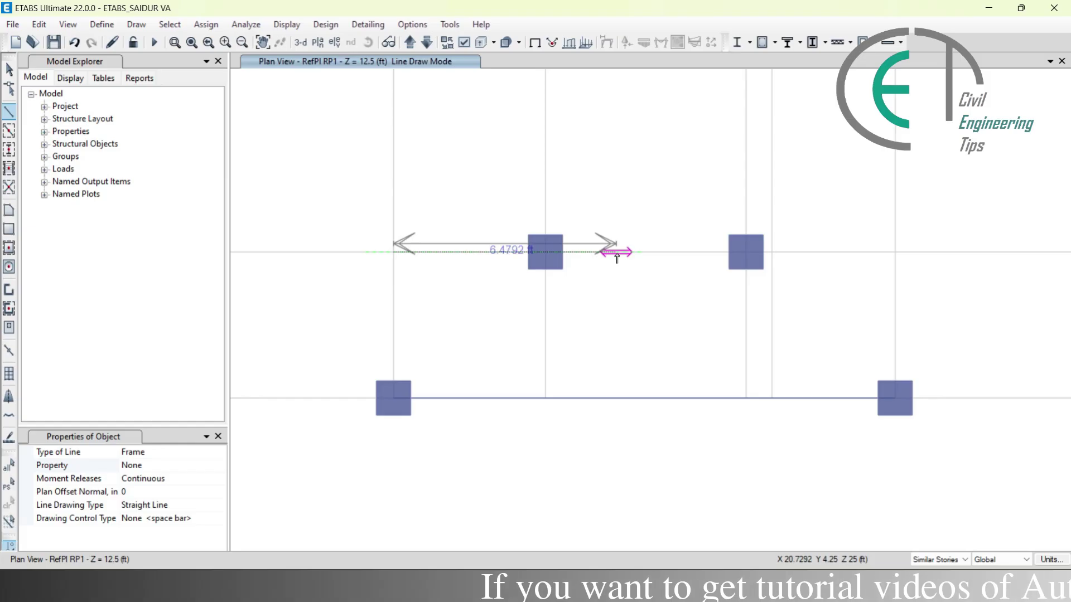
pyautogui.scroll(2, 617, 256)
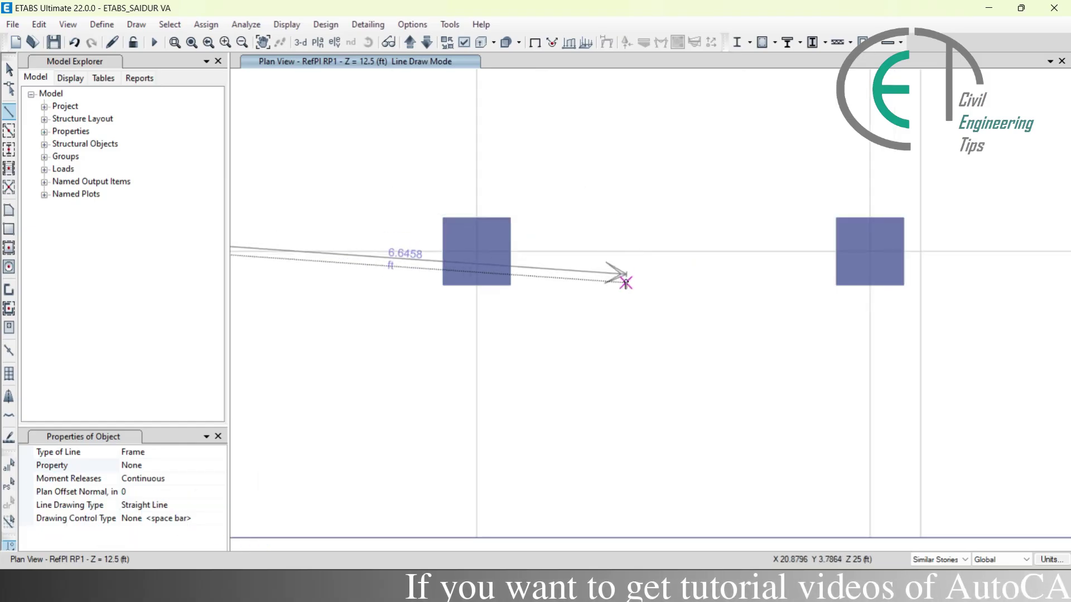
pyautogui.press('x')
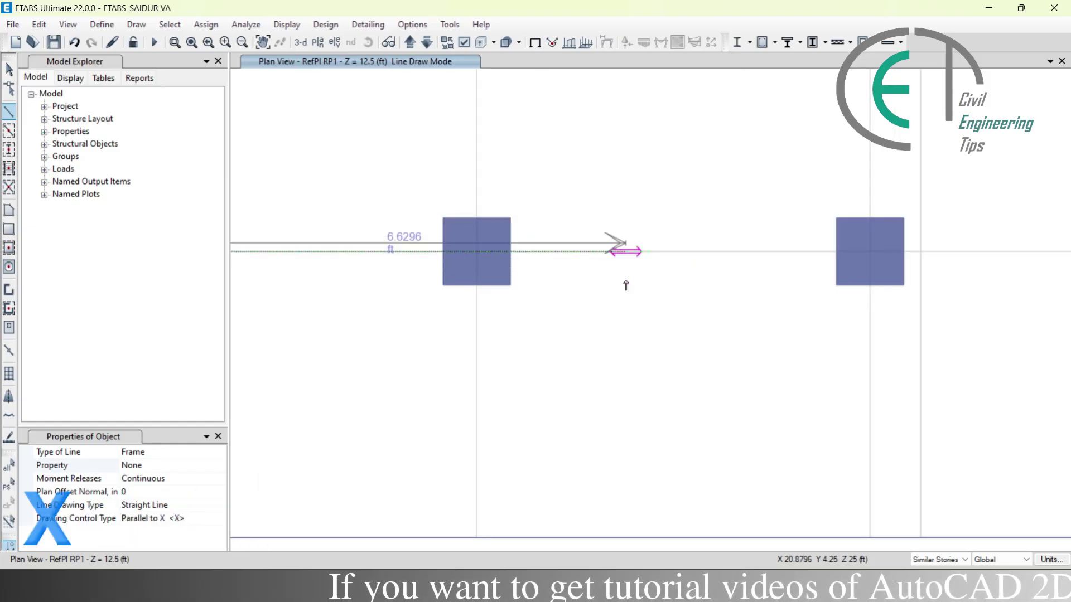
pyautogui.click(615, 252)
pyautogui.press('Escape')
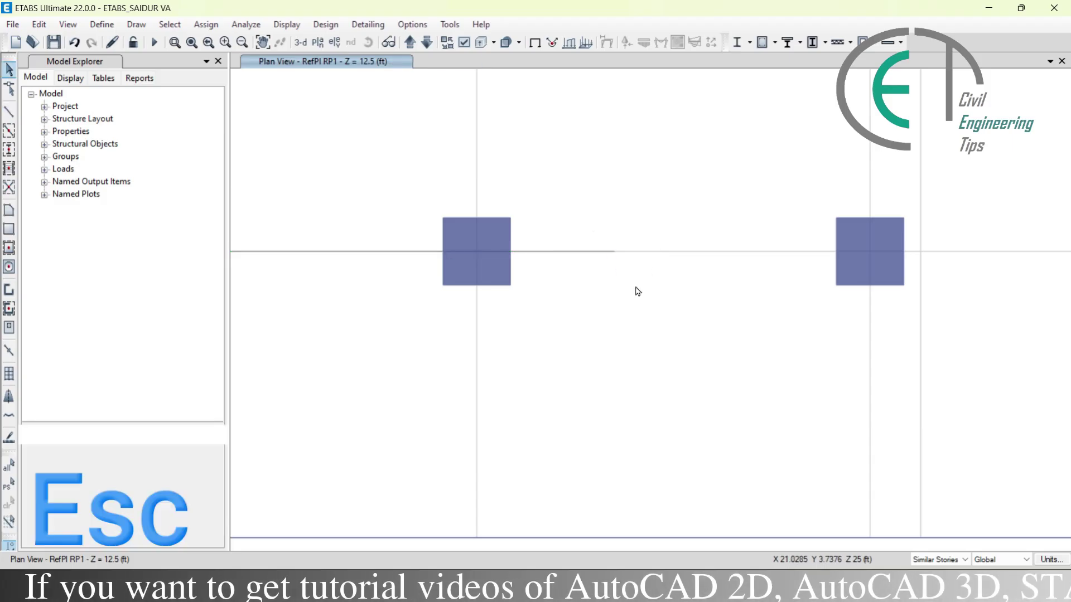
# Step: Draw a rectangular Slab 5" landing from the guide line's free end to the column at B 1, and delete the guide line
pyautogui.scroll(1, 661, 293)
pyautogui.scroll(-2, 661, 294)
pyautogui.moveTo(681, 323); pyautogui.dragTo(735, 239, button='middle')
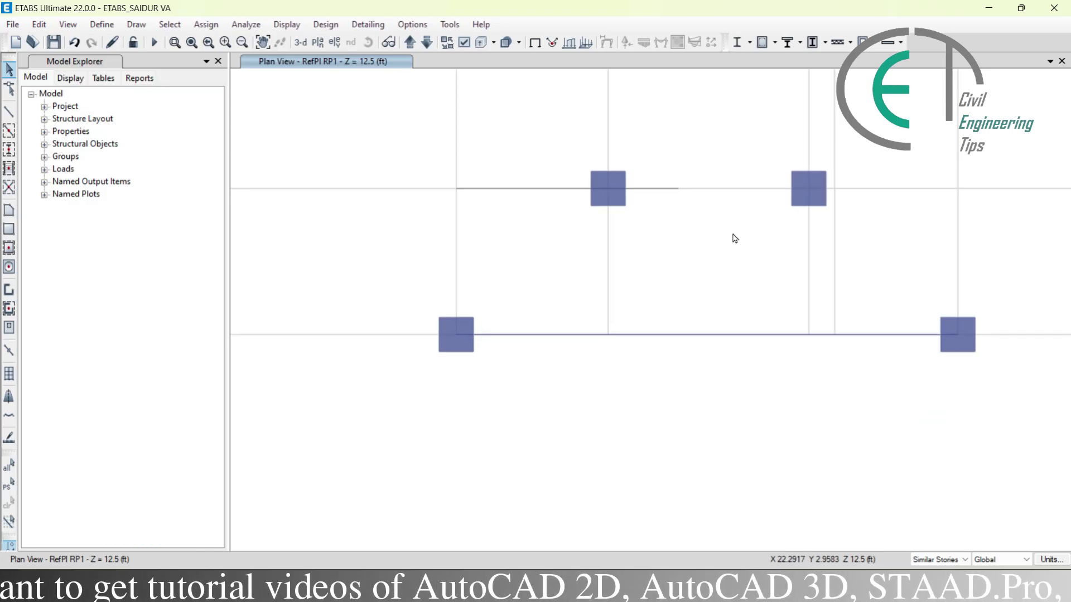
pyautogui.click(13, 230)
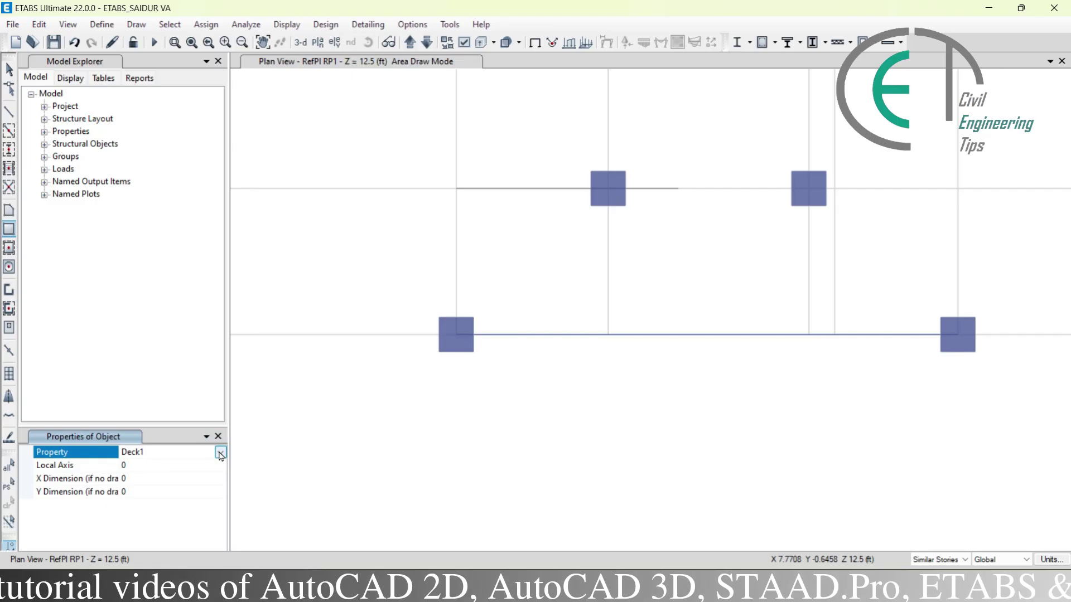
pyautogui.click(220, 453)
pyautogui.click(158, 509)
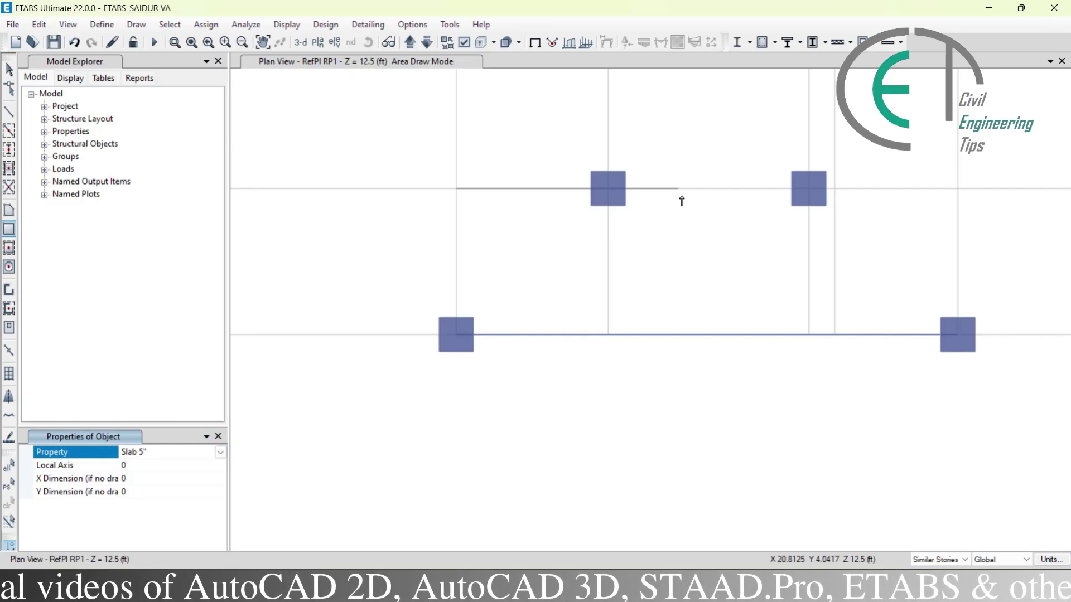
pyautogui.moveTo(678, 191); pyautogui.dragTo(456, 334)
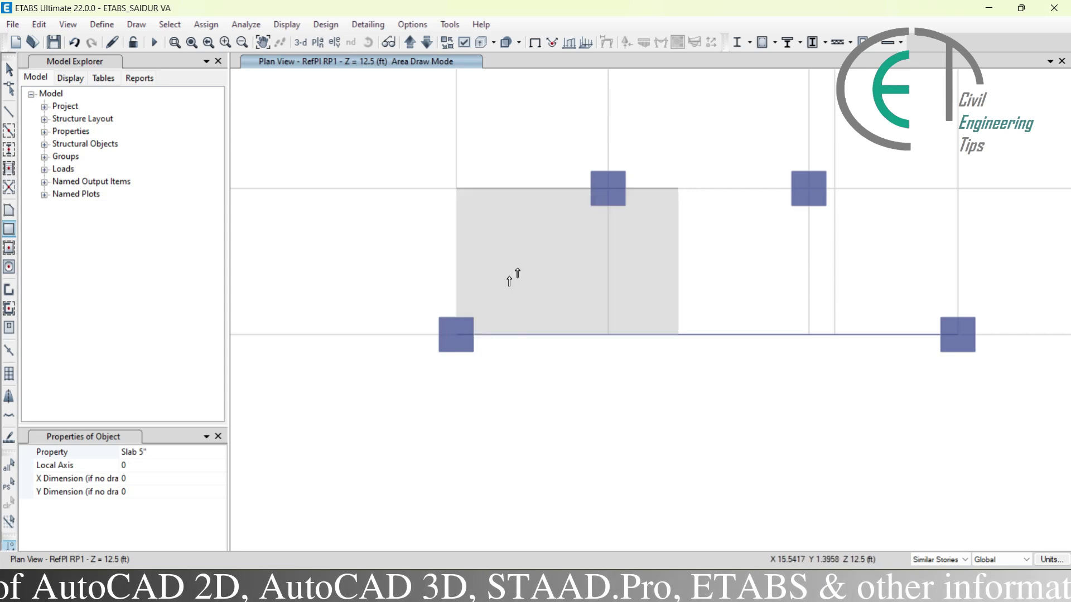
pyautogui.press('Escape')
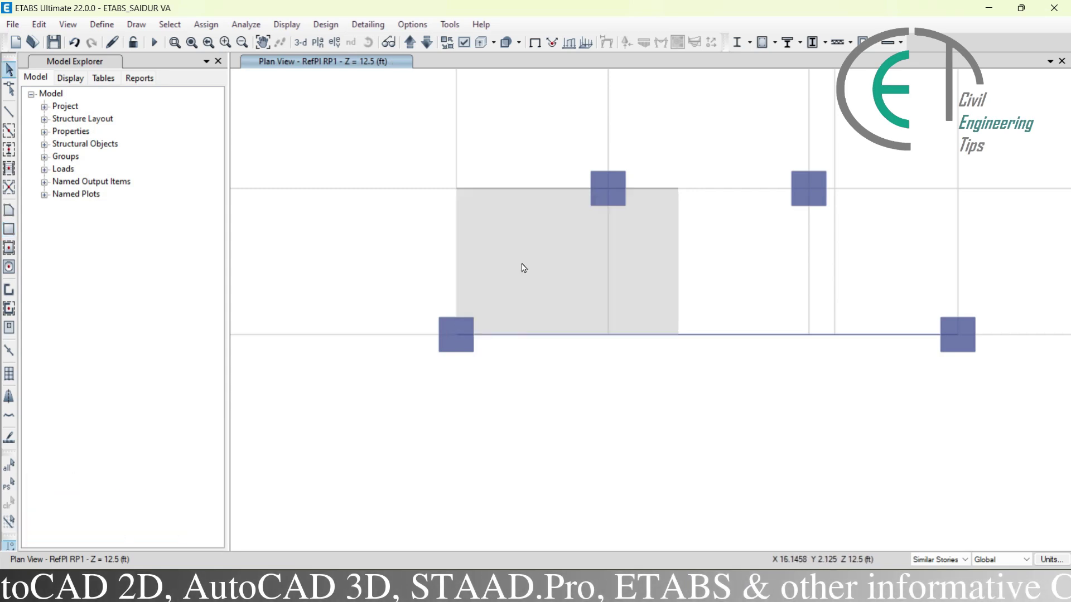
pyautogui.click(532, 190)
pyautogui.press('Delete')
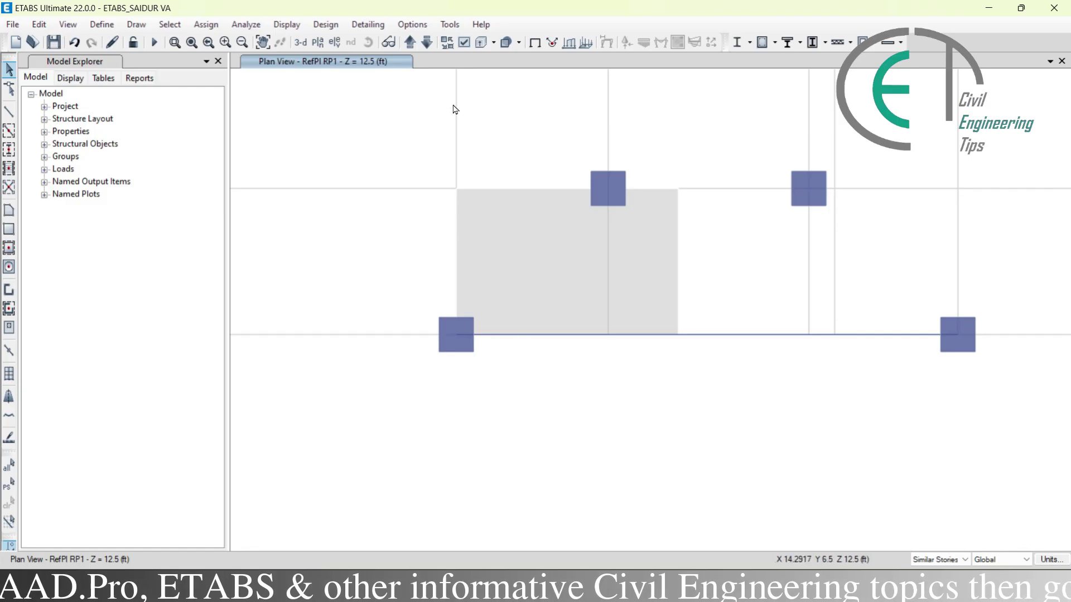
# Step: Display the plan view of reference plane RP2 at 13.5 ft with the whole stair core in sight
pyautogui.click(410, 43)
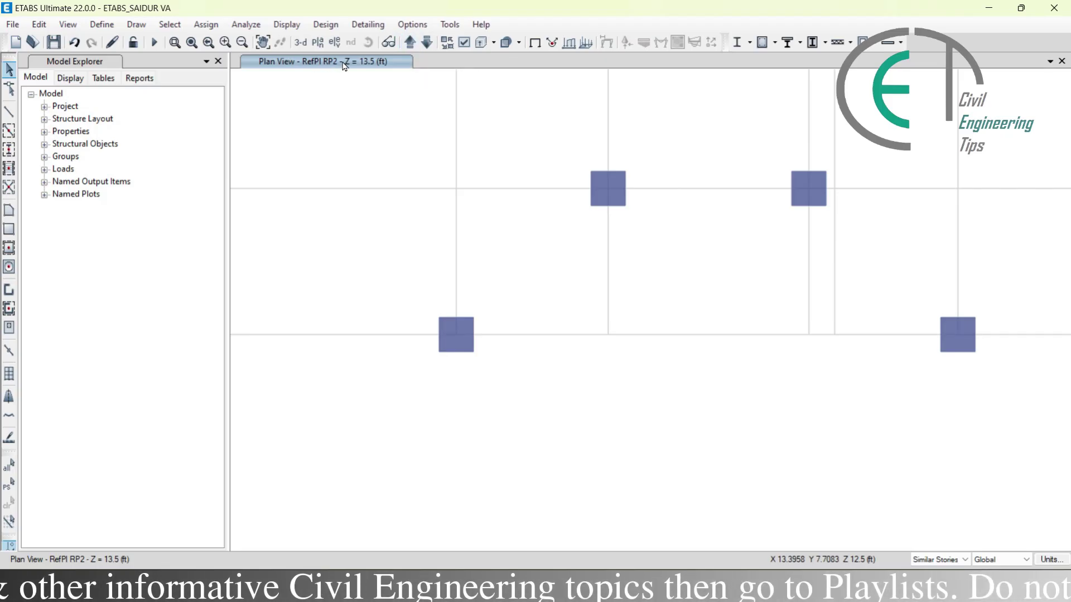
pyautogui.moveTo(744, 225); pyautogui.dragTo(590, 352, button='middle')
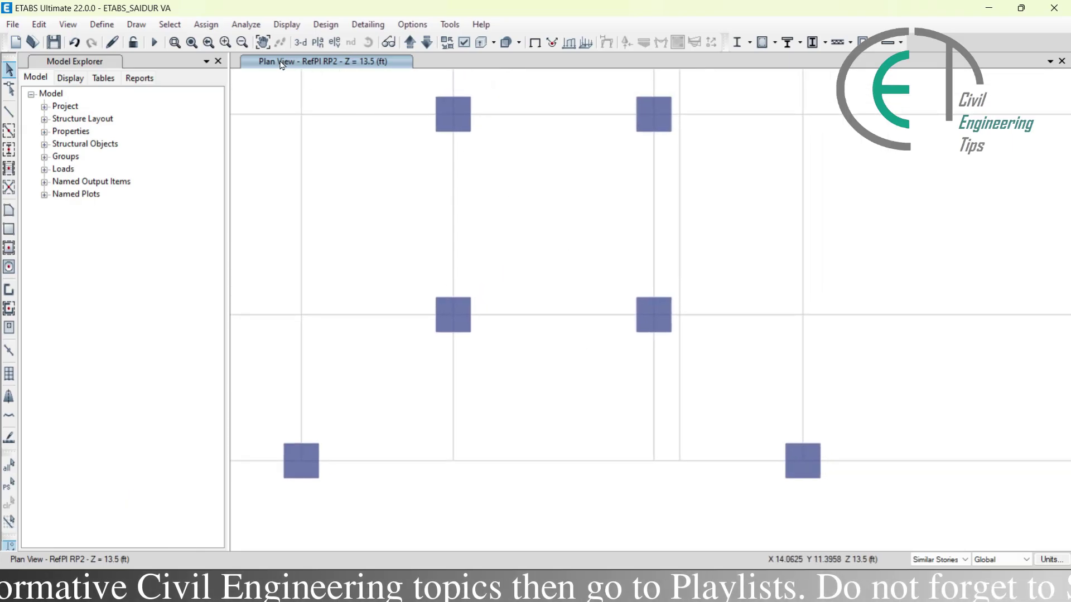
pyautogui.click(242, 42)
pyautogui.moveTo(653, 184); pyautogui.dragTo(626, 257, button='middle')
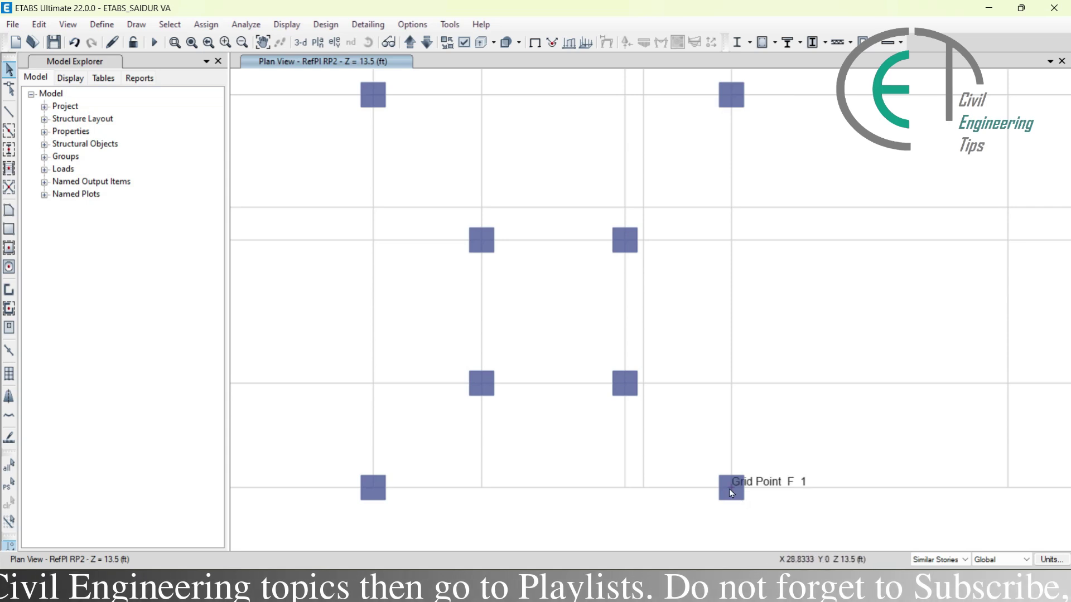
# Step: Draw a straight LB 10x12 frame beam along grid line F from the column at Y 16 ft to the column at F 1
pyautogui.click(9, 111)
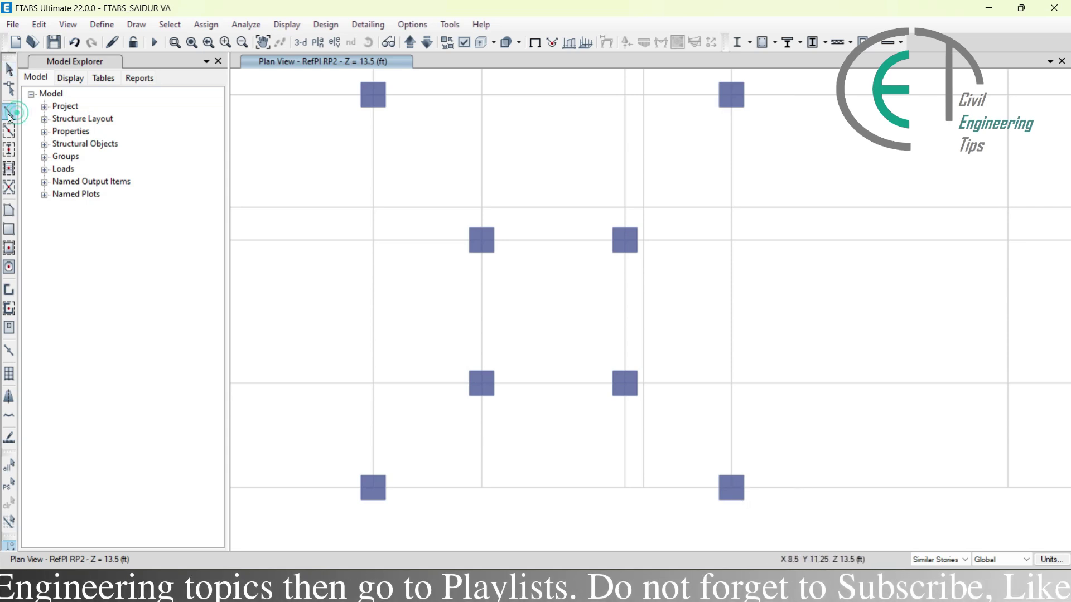
pyautogui.click(206, 471)
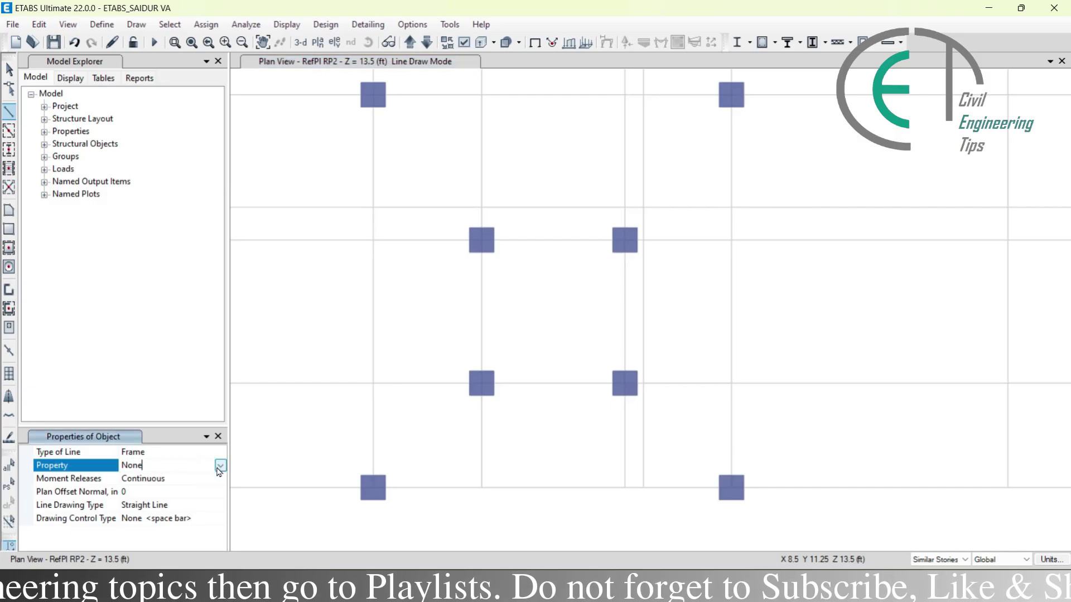
pyautogui.click(220, 465)
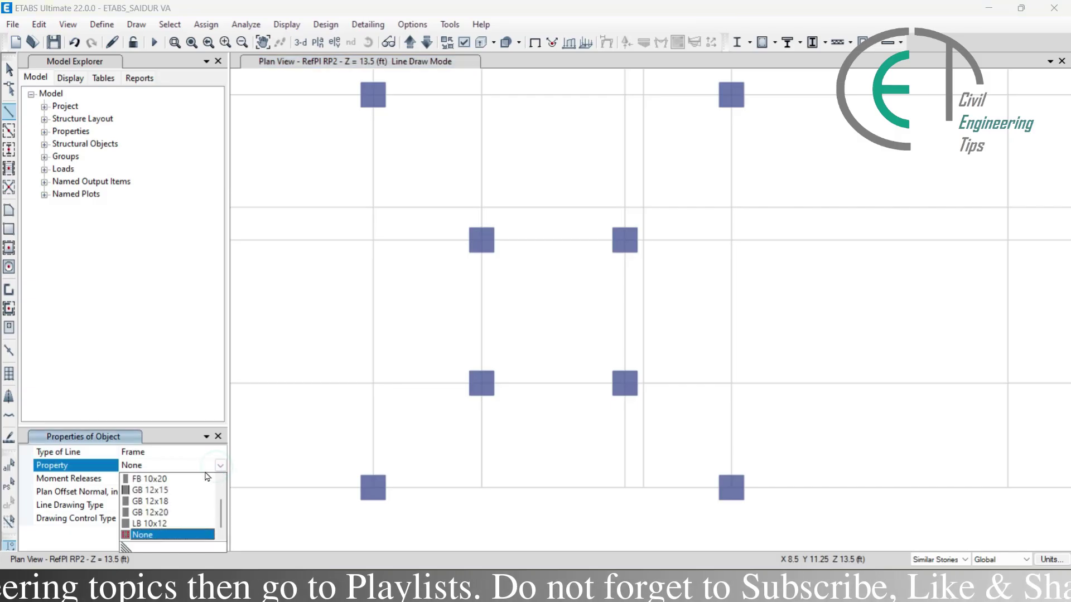
pyautogui.click(161, 523)
pyautogui.click(730, 101)
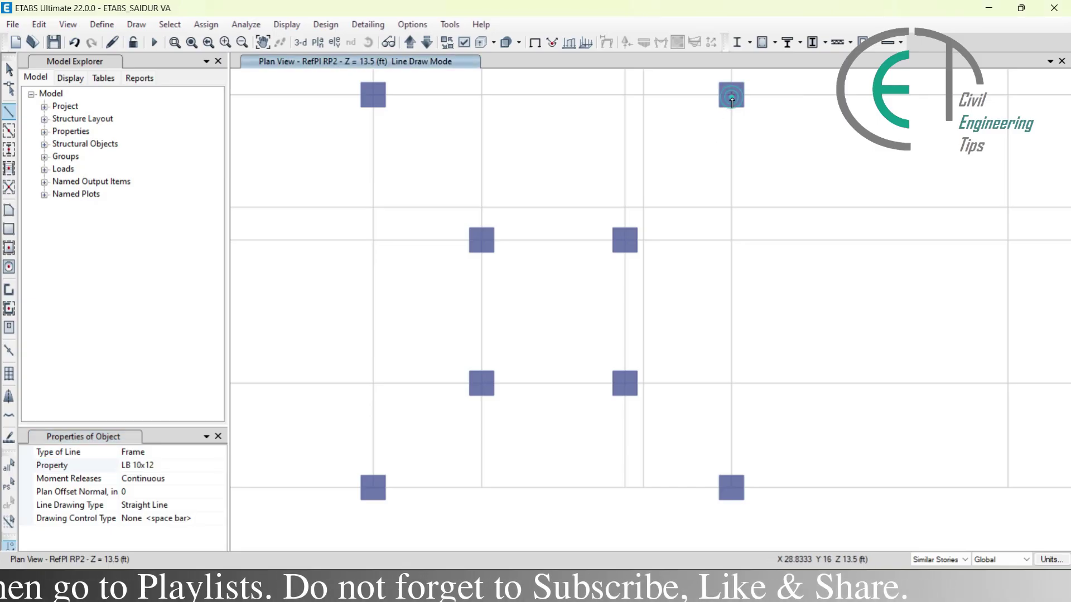
pyautogui.click(731, 486)
pyautogui.press('Escape')
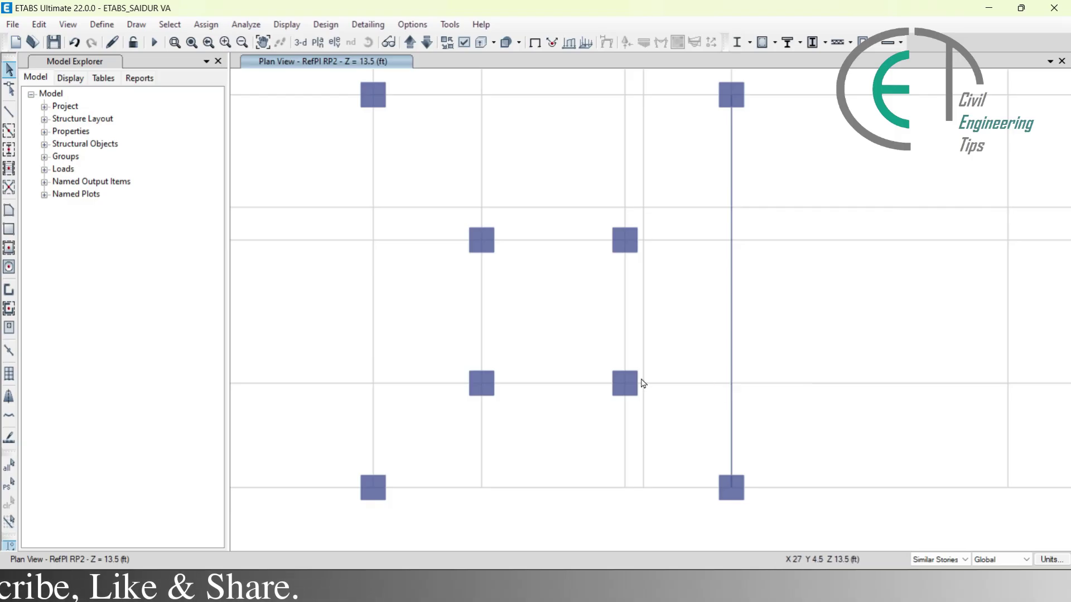
# Step: Draw a frame line with property None from the grid line F beam at Y 4.25 ft, parallel to X and about 6.5 ft towards grid line B
pyautogui.click(10, 112)
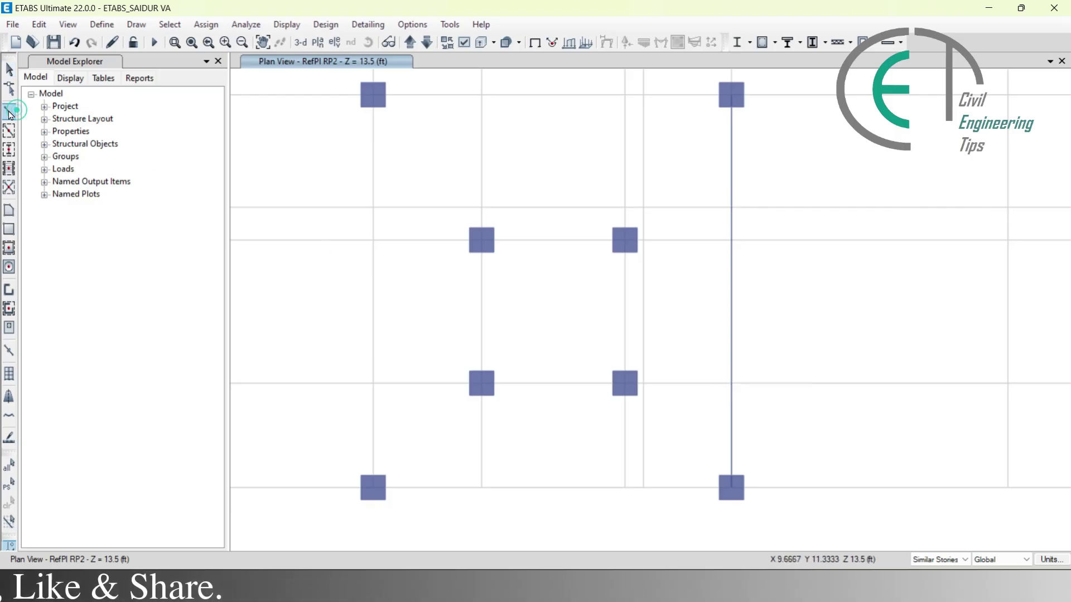
pyautogui.click(214, 463)
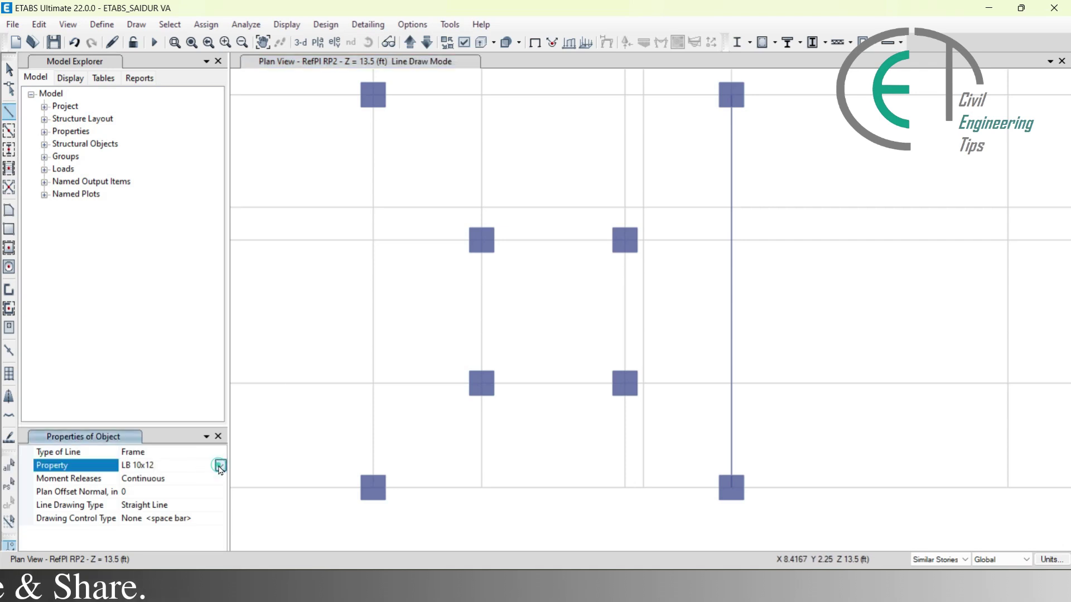
pyautogui.click(220, 466)
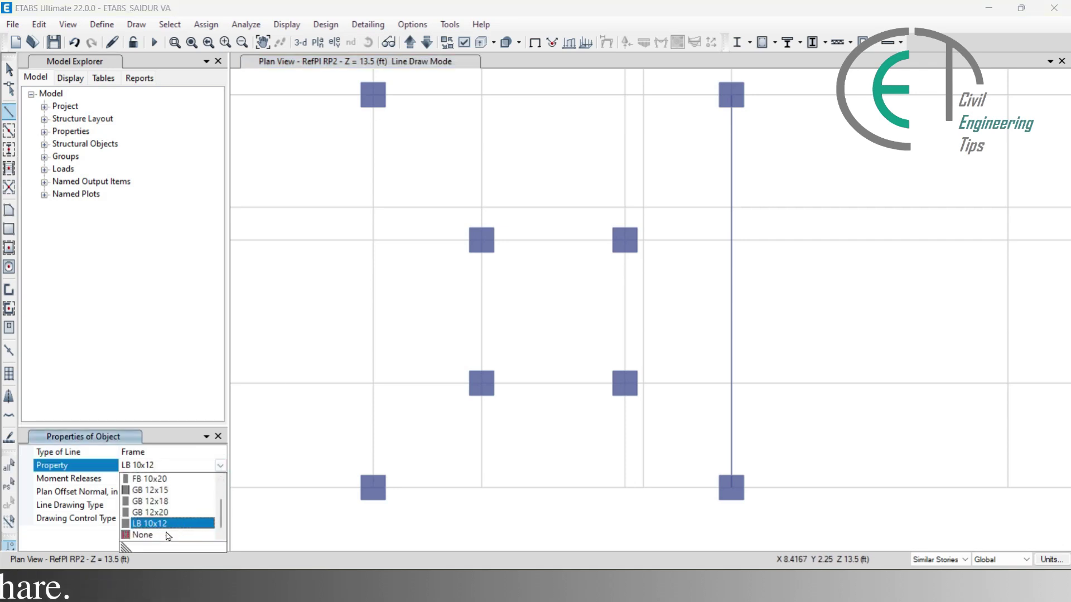
pyautogui.click(142, 535)
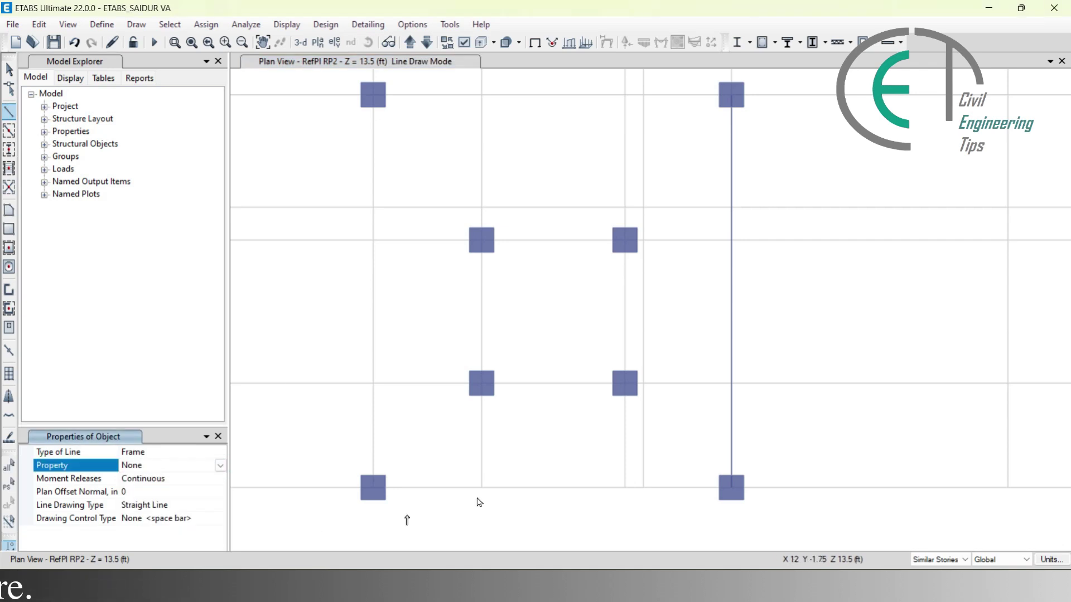
pyautogui.click(731, 384)
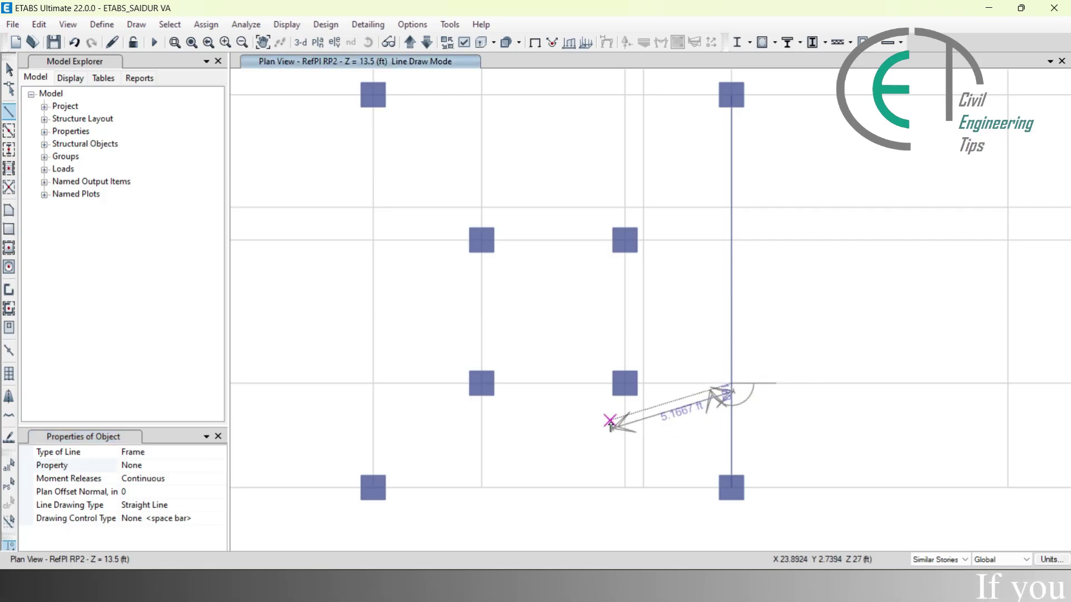
pyautogui.press('x')
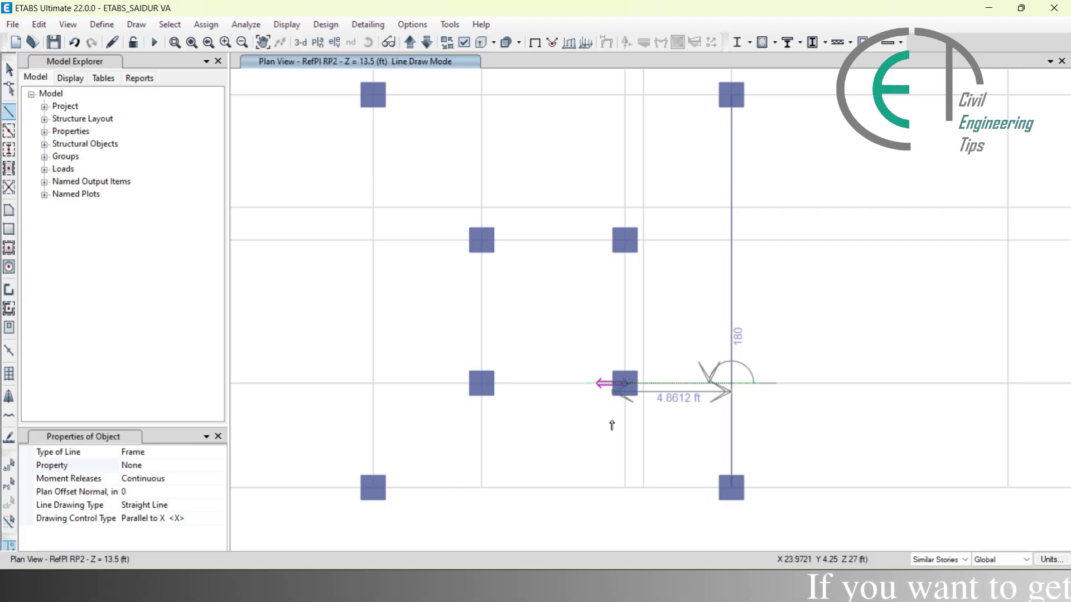
pyautogui.click(574, 410)
pyautogui.press('Escape')
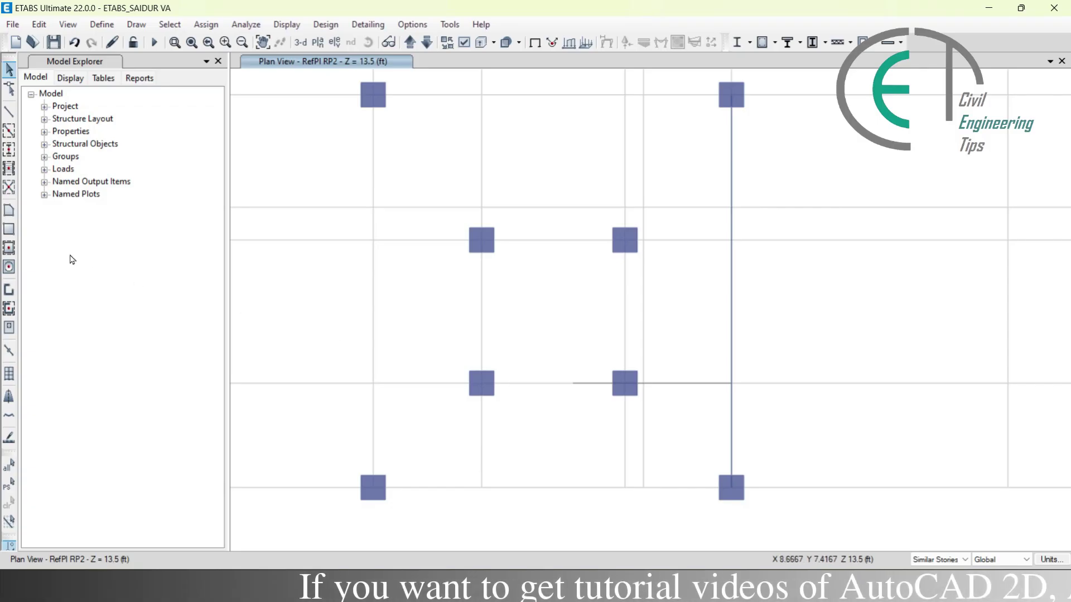
# Step: Draw a rectangular Slab 5" landing from the free end of the RP2 guide line to the column at F 1, and delete the guide line
pyautogui.click(9, 230)
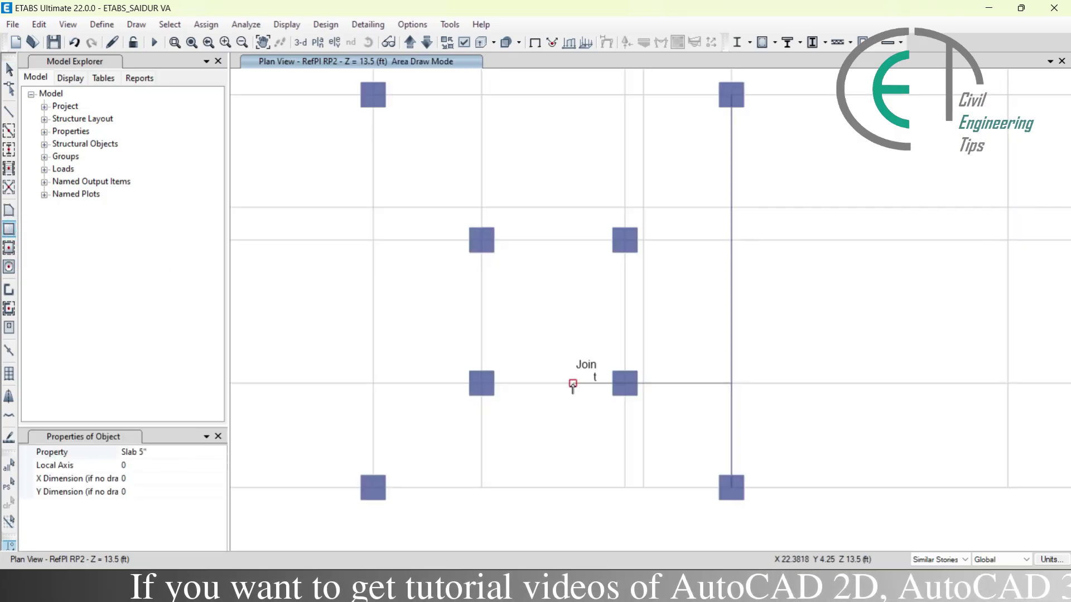
pyautogui.moveTo(573, 383); pyautogui.dragTo(731, 496)
pyautogui.press('Escape')
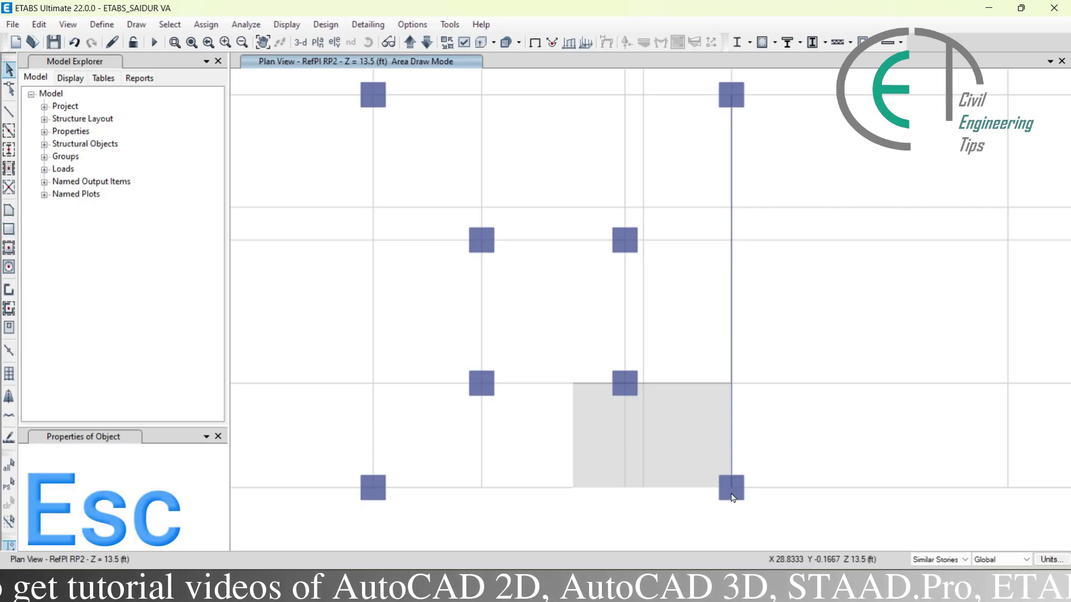
pyautogui.click(664, 385)
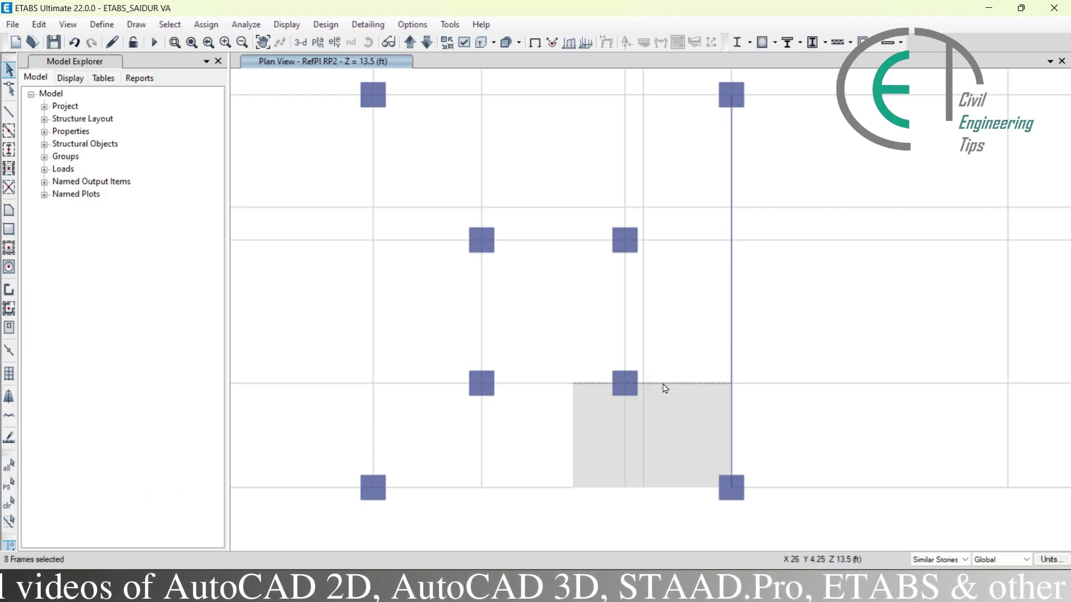
pyautogui.press('Delete')
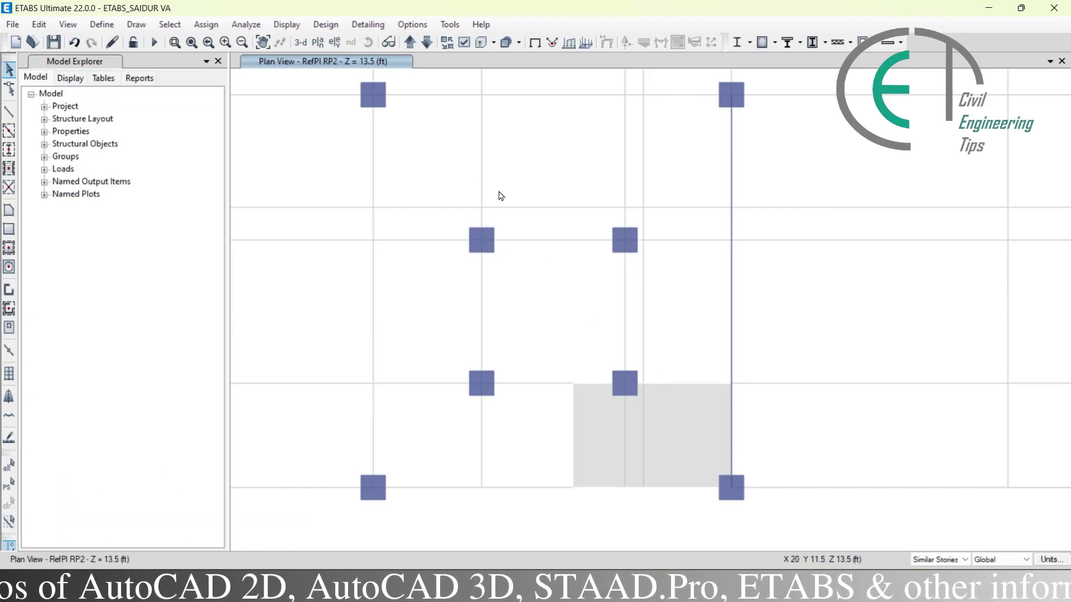
# Step: Check the new landing slabs and beams of the stair core in the 3-D view
pyautogui.click(300, 42)
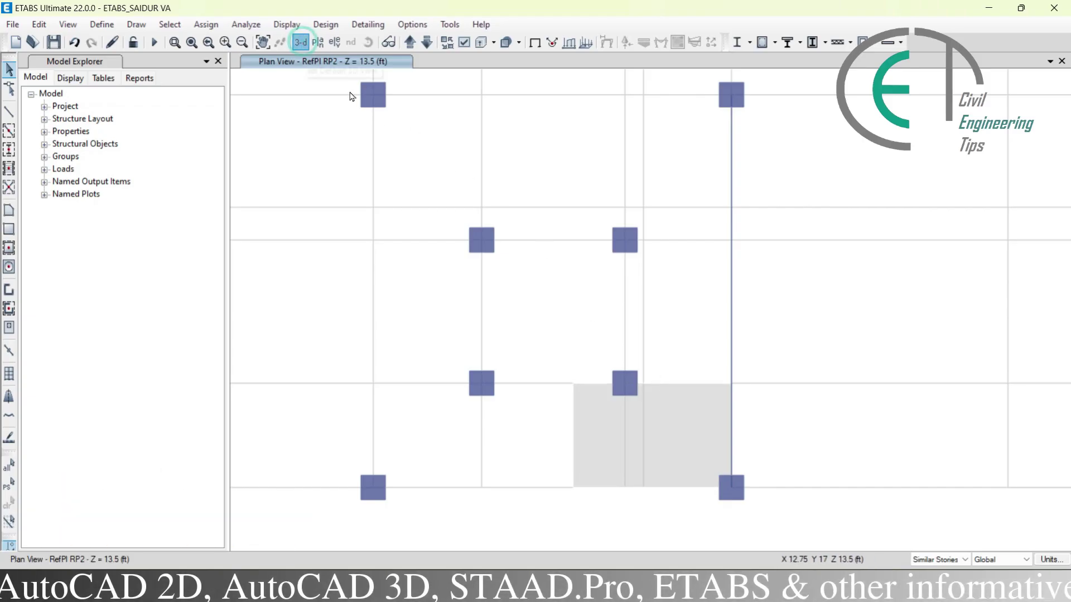
pyautogui.keyDown('shift'); pyautogui.moveTo(744, 530); pyautogui.dragTo(788, 442, button='middle'); pyautogui.keyUp('shift')
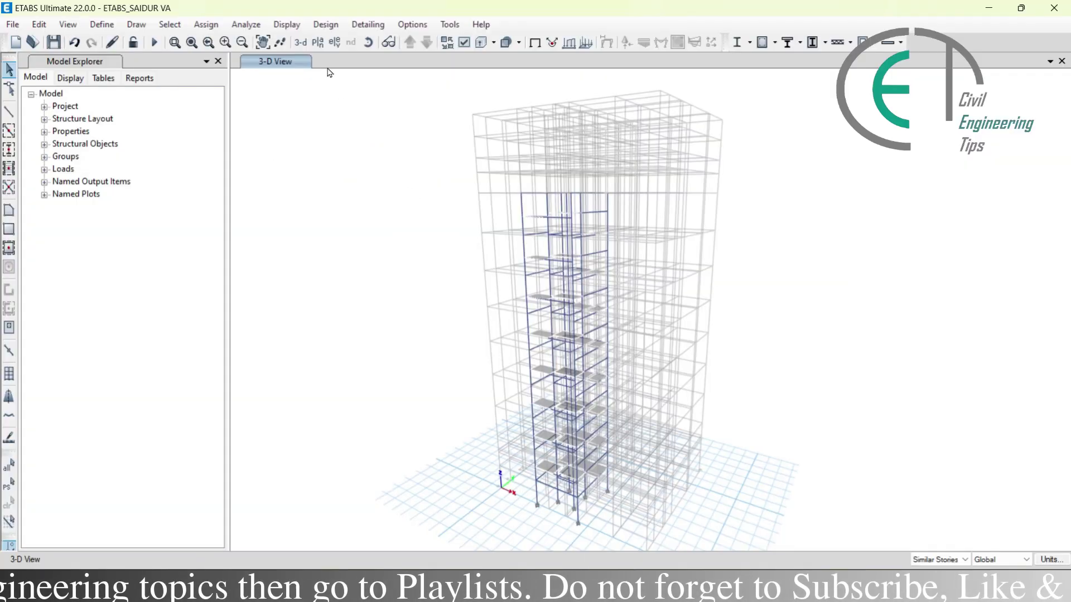
# Step: Display the plan view of the GB level at 8 ft, framed on the stair and lift core
pyautogui.click(318, 42)
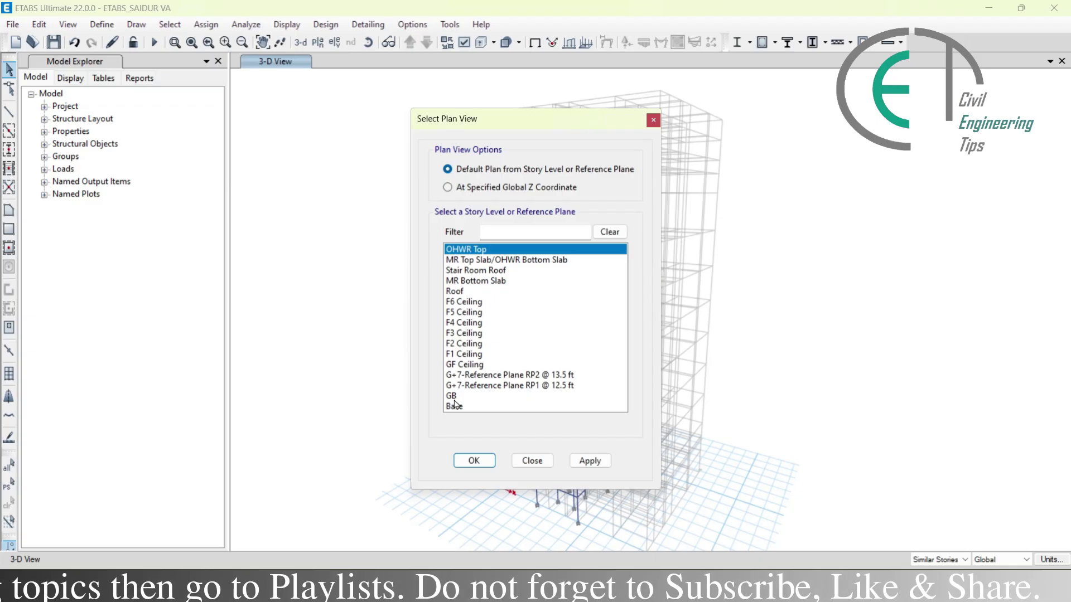
pyautogui.click(456, 397)
pyautogui.click(477, 462)
pyautogui.scroll(2, 652, 504)
pyautogui.moveTo(656, 480); pyautogui.dragTo(638, 407, button='middle')
pyautogui.scroll(1, 638, 406)
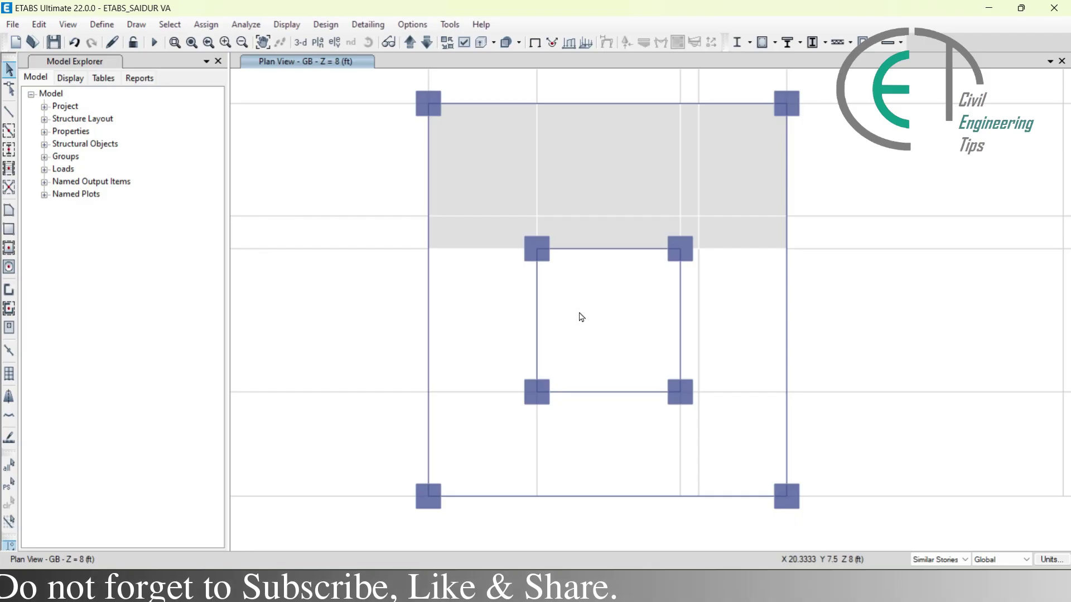
# Step: Draw a Waist Slab 8 flight from grid points B 3 and C 3 on GB up to C 2 and B 2 on RP1
pyautogui.click(9, 212)
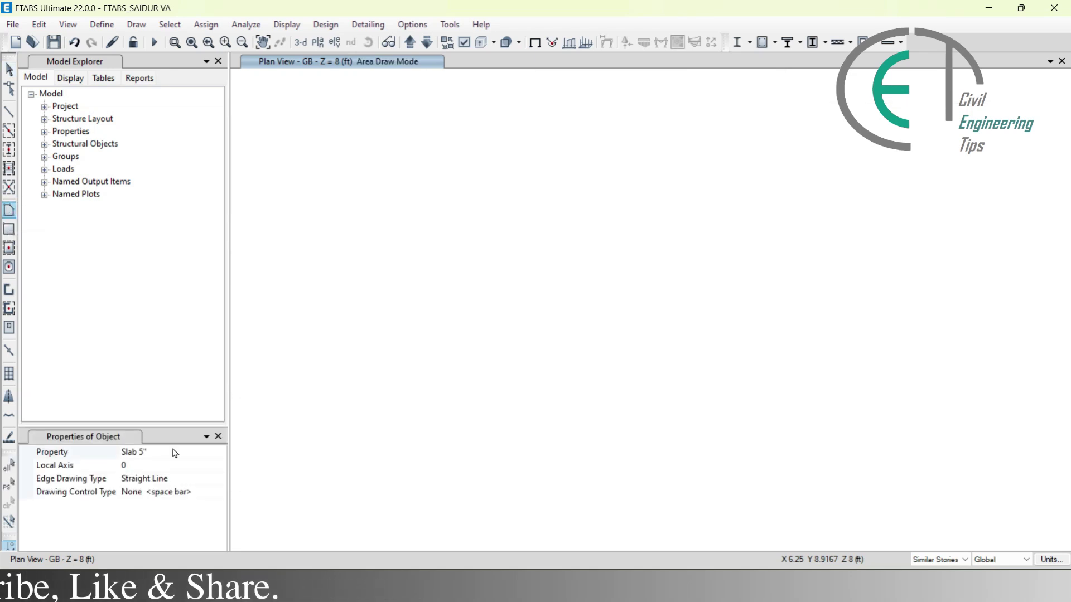
pyautogui.click(215, 453)
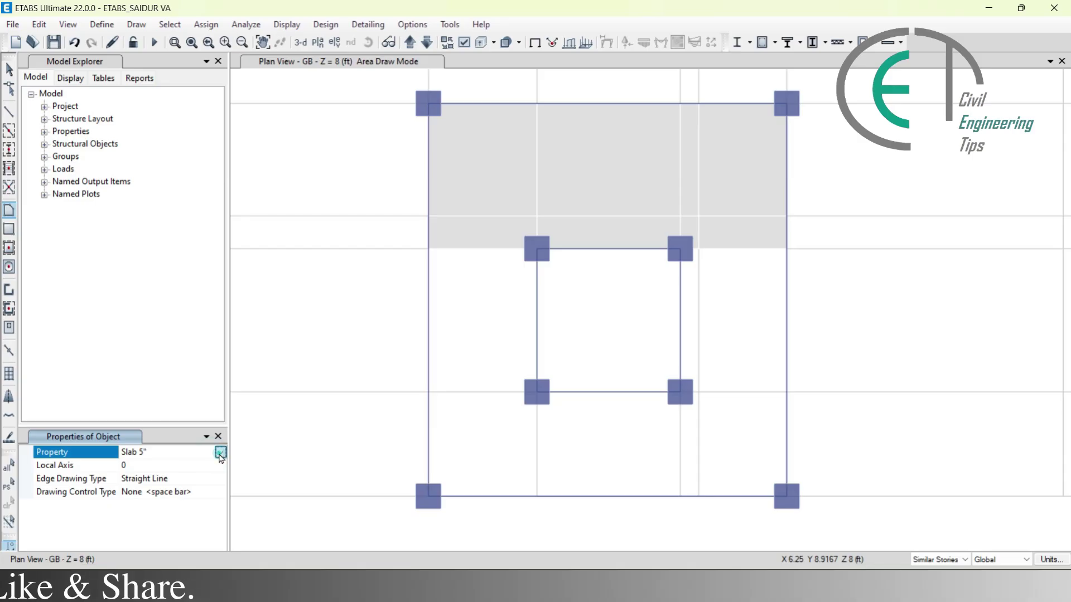
pyautogui.click(220, 453)
pyautogui.scroll(-1, 179, 519)
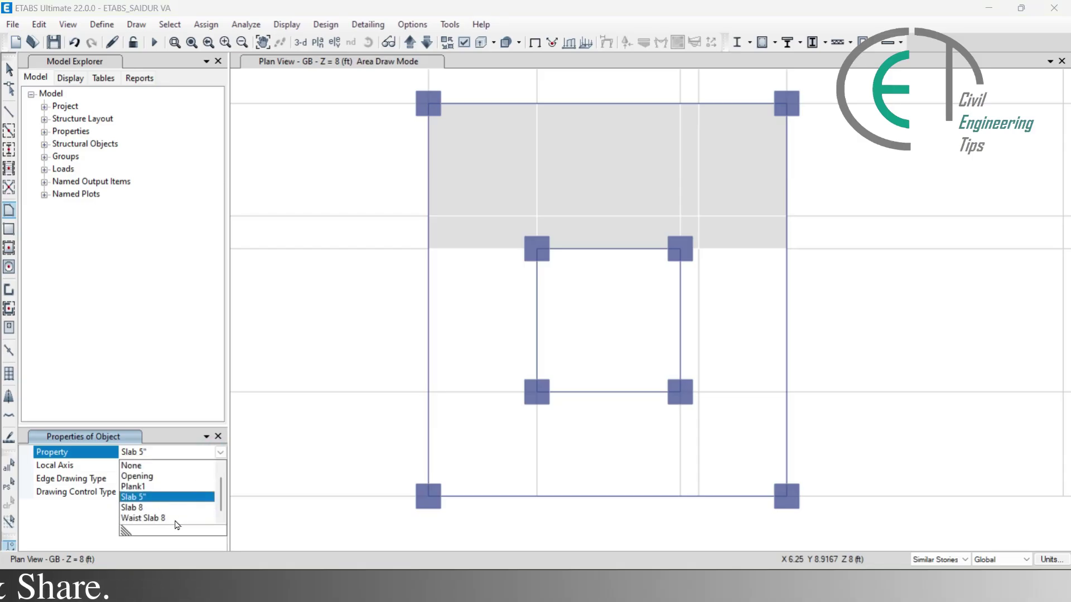
pyautogui.click(167, 519)
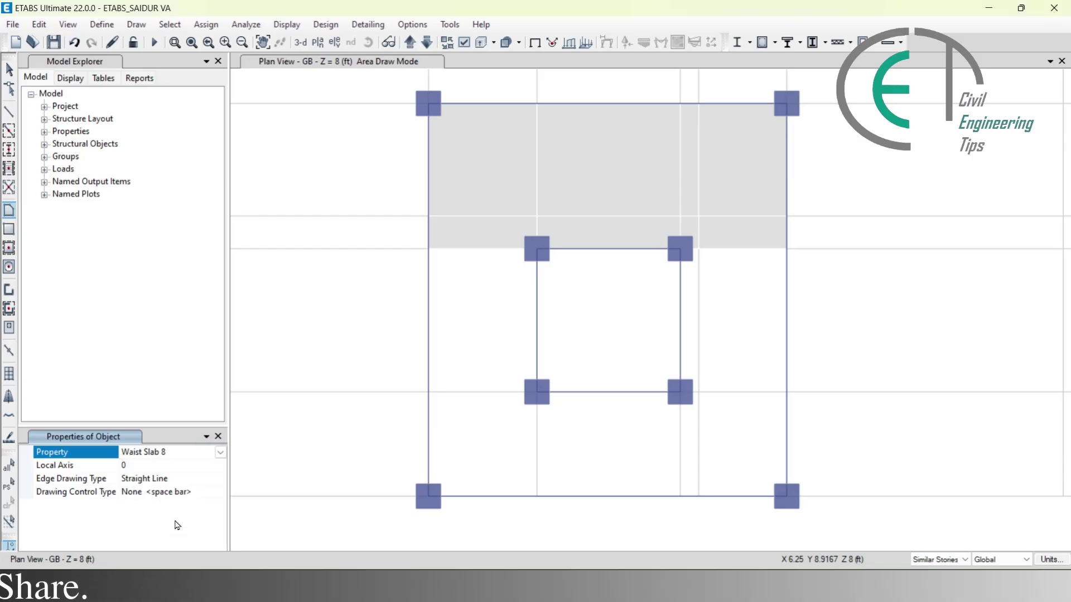
pyautogui.click(428, 250)
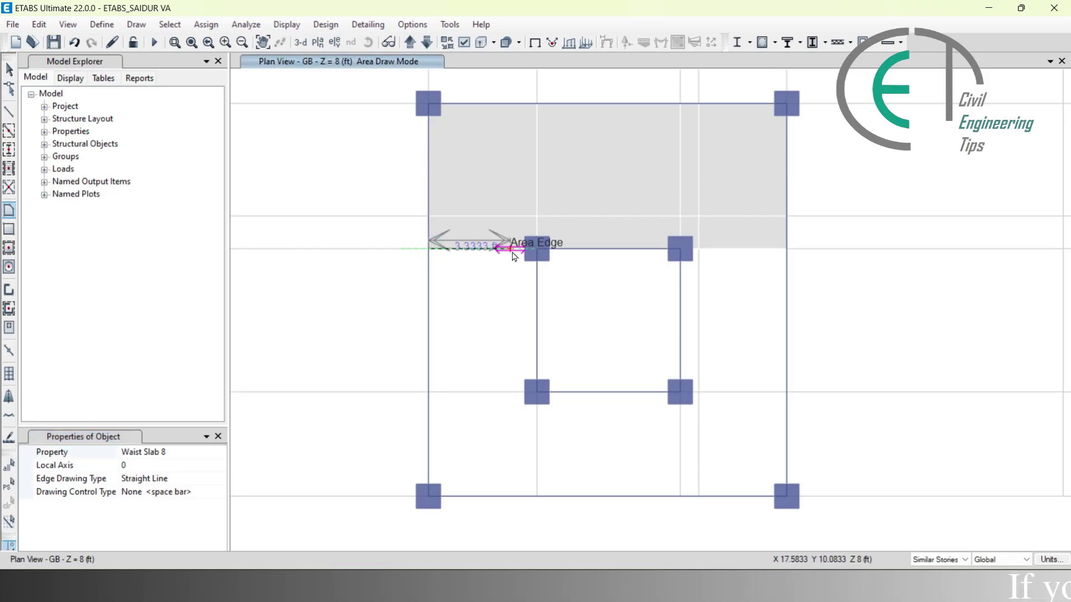
pyautogui.click(538, 249)
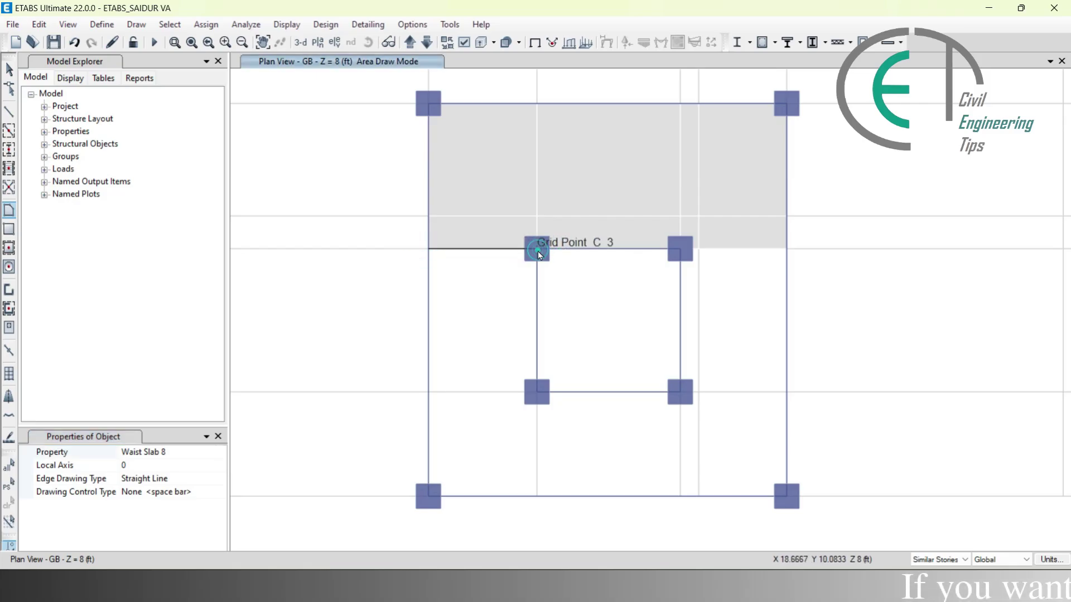
pyautogui.click(413, 49)
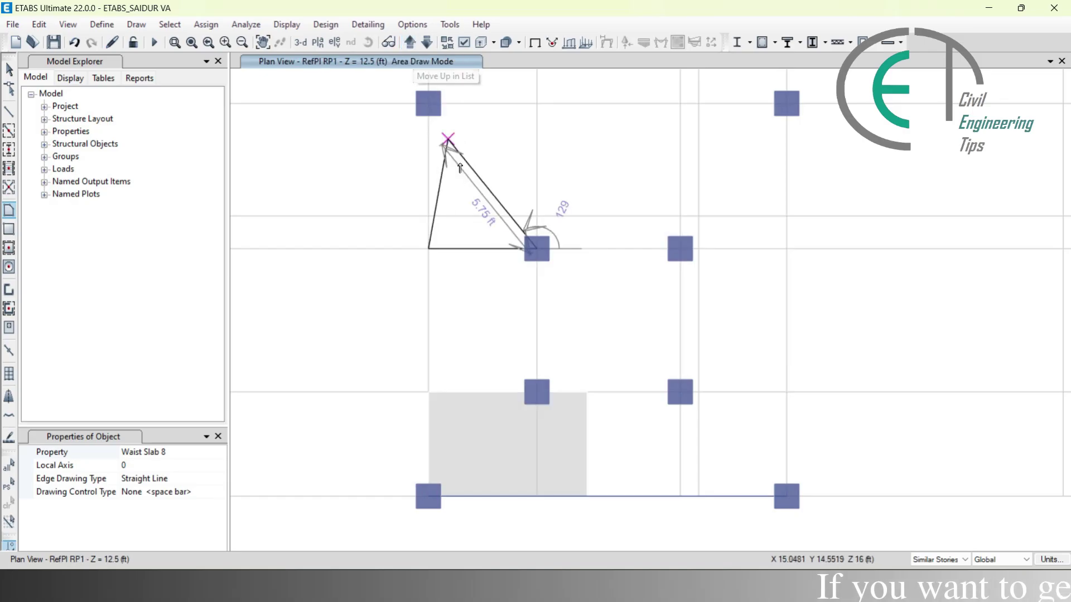
pyautogui.click(537, 396)
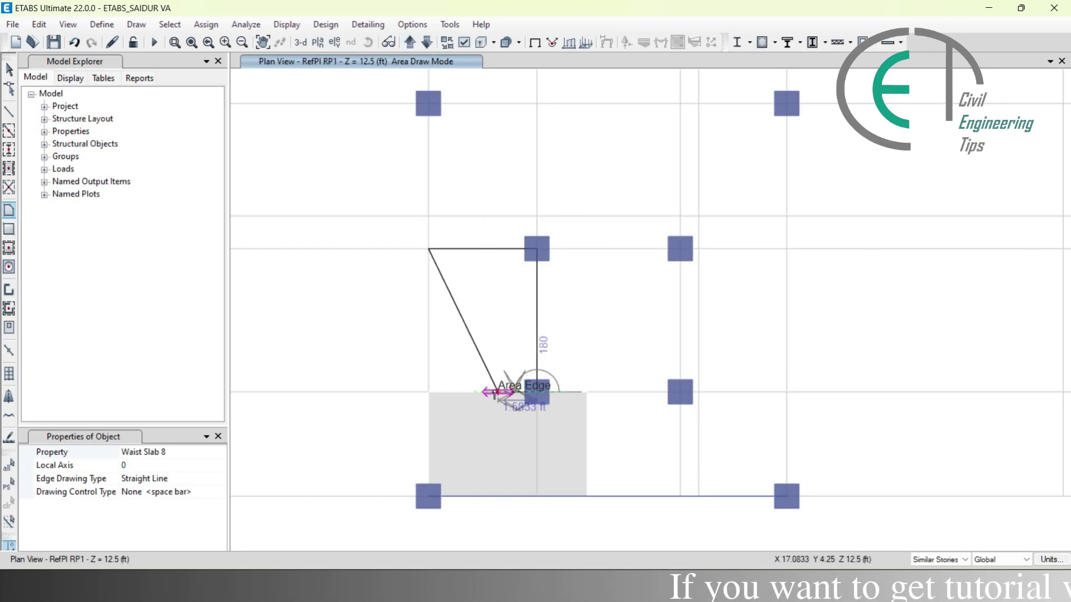
pyautogui.click(428, 394)
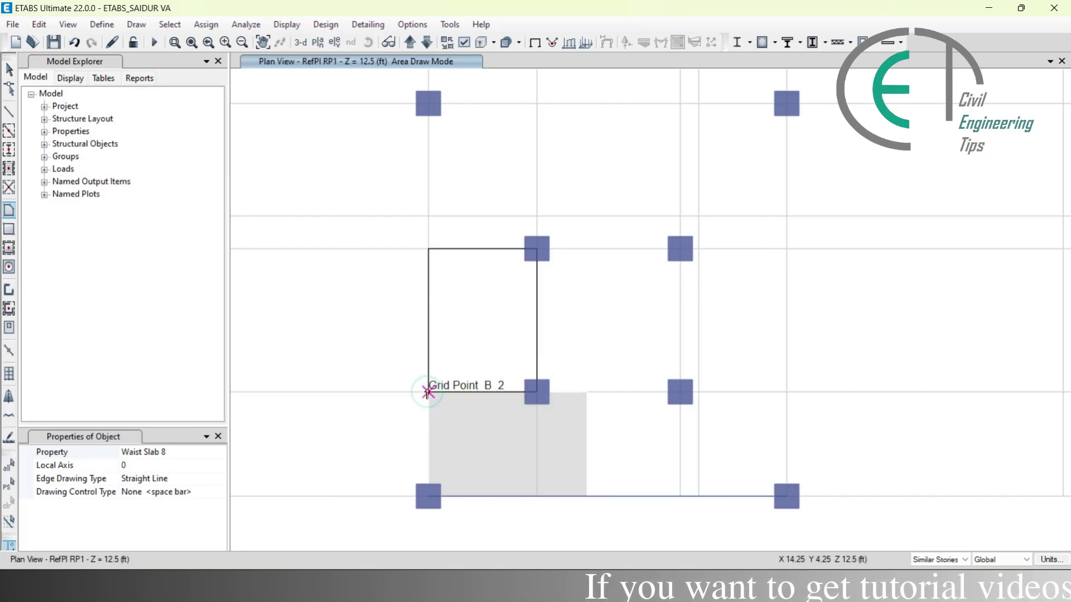
pyautogui.click(425, 47)
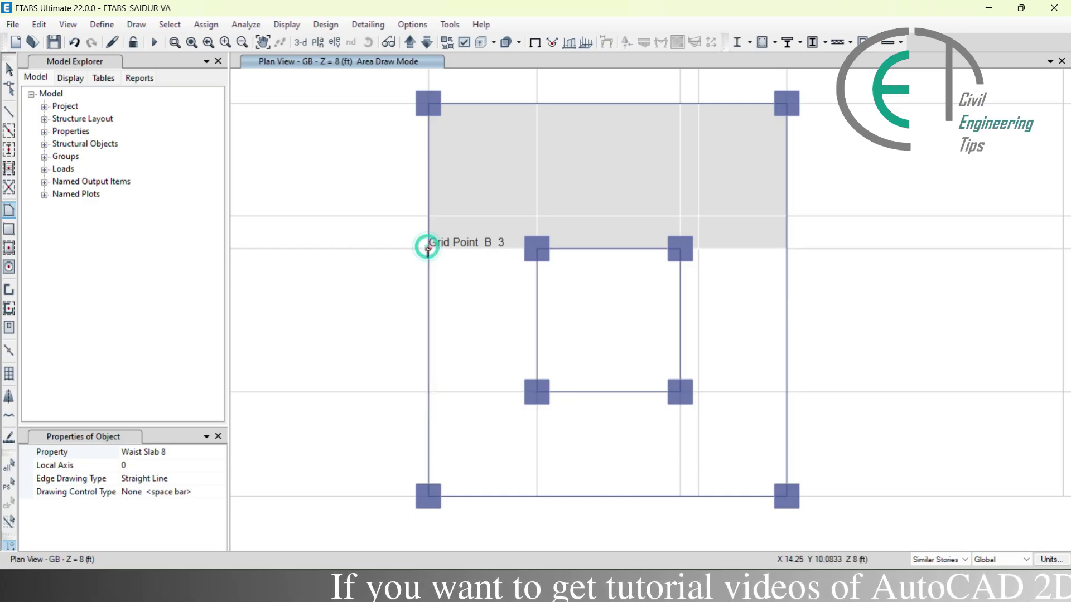
pyautogui.press('Escape')
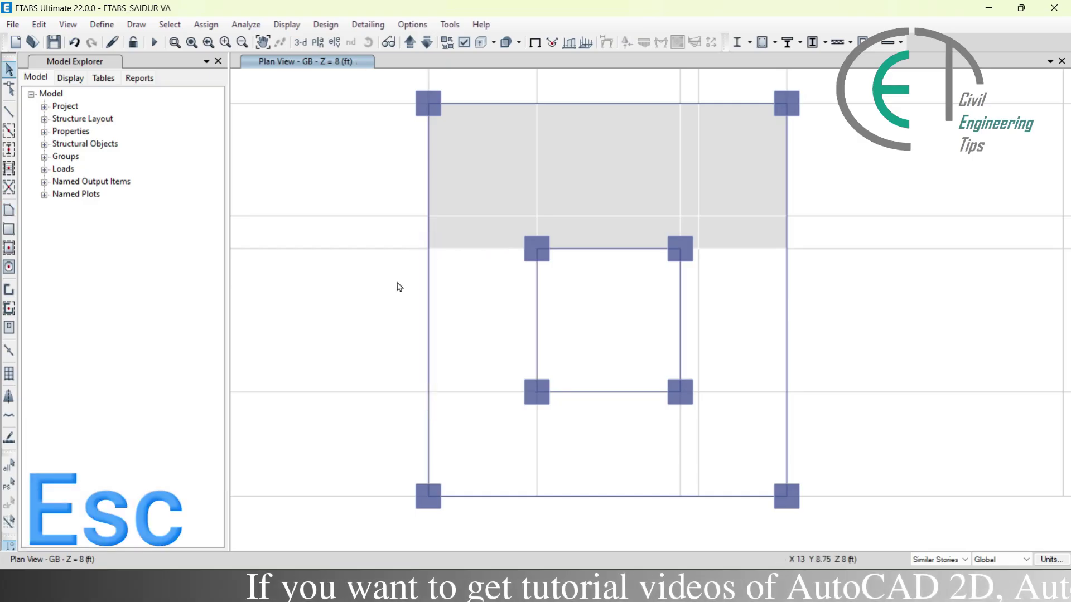
# Step: Check the sloping flight between the GB and RP1 landings in the 3-D view, selecting it to inspect its connections
pyautogui.click(300, 42)
pyautogui.keyDown('shift'); pyautogui.moveTo(562, 474); pyautogui.dragTo(686, 410, button='middle'); pyautogui.keyUp('shift')
pyautogui.scroll(5, 719, 413)
pyautogui.scroll(2, 720, 413)
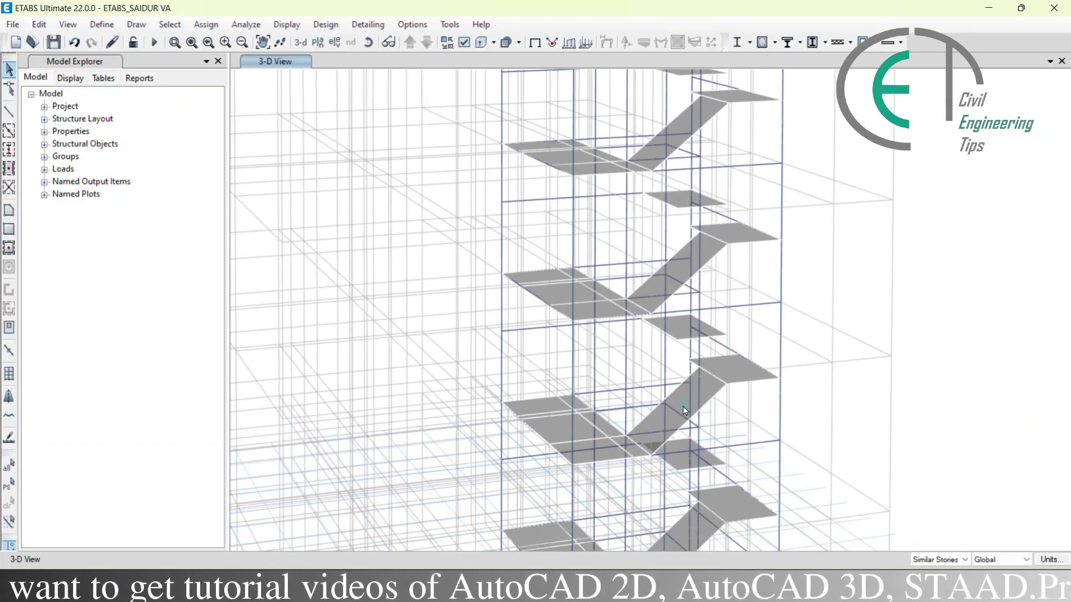
pyautogui.click(685, 411)
pyautogui.rightClick(685, 411)
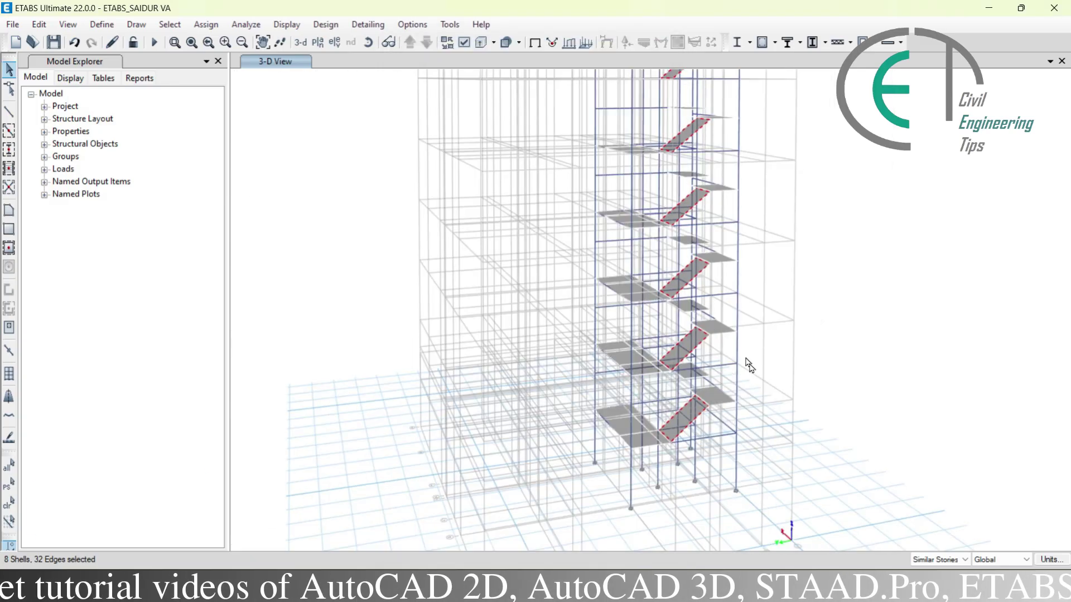
pyautogui.keyDown('shift'); pyautogui.moveTo(748, 365); pyautogui.dragTo(613, 399, button='middle'); pyautogui.keyUp('shift')
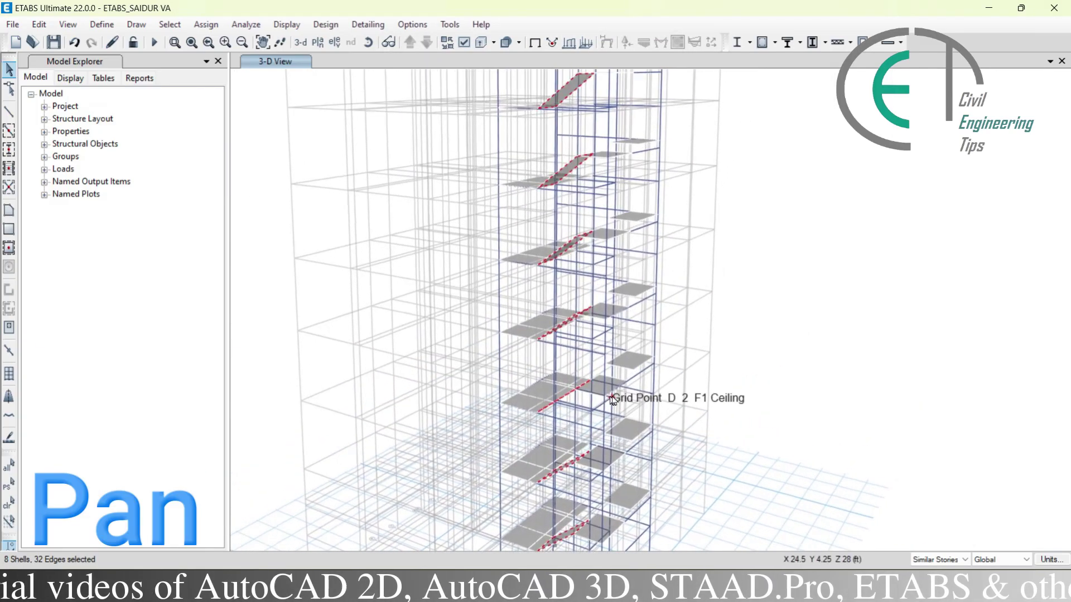
pyautogui.moveTo(633, 217); pyautogui.dragTo(633, 290, button='middle')
pyautogui.scroll(3, 632, 238)
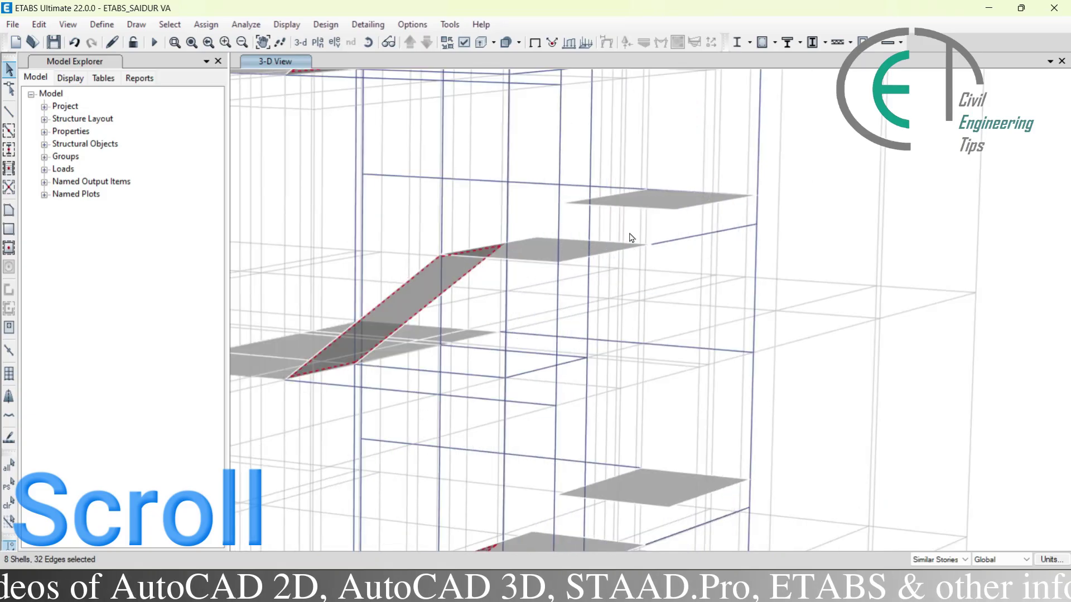
pyautogui.moveTo(627, 235)
pyautogui.keyDown('shift'); pyautogui.mouseDown(button='middle')
pyautogui.moveTo(674, 251)
pyautogui.moveTo(610, 232)
pyautogui.mouseUp(button='middle'); pyautogui.keyUp('shift')
pyautogui.scroll(-5, 638, 280)
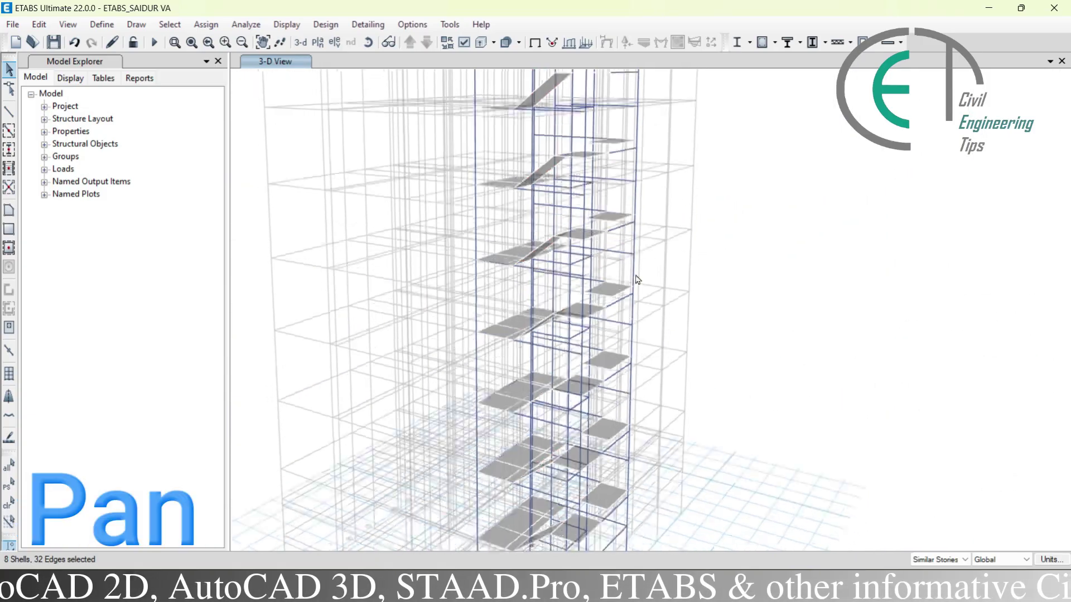
pyautogui.moveTo(637, 280); pyautogui.dragTo(633, 185, button='middle')
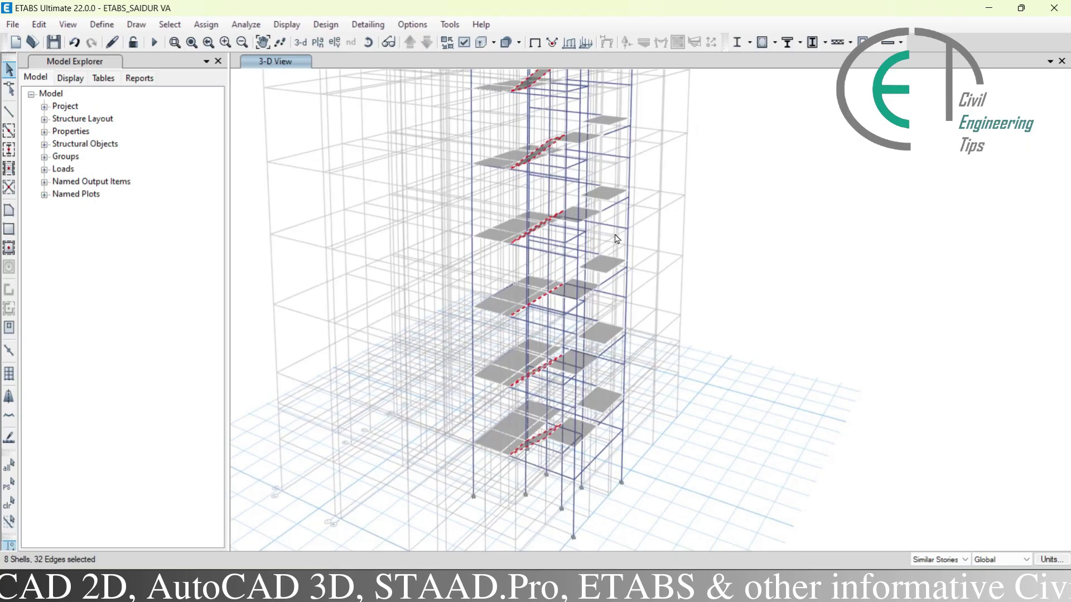
# Step: Display the plan view of reference plane RP1 at 12.5 ft, framed on the landing along grid line 1
pyautogui.click(318, 42)
pyautogui.click(485, 386)
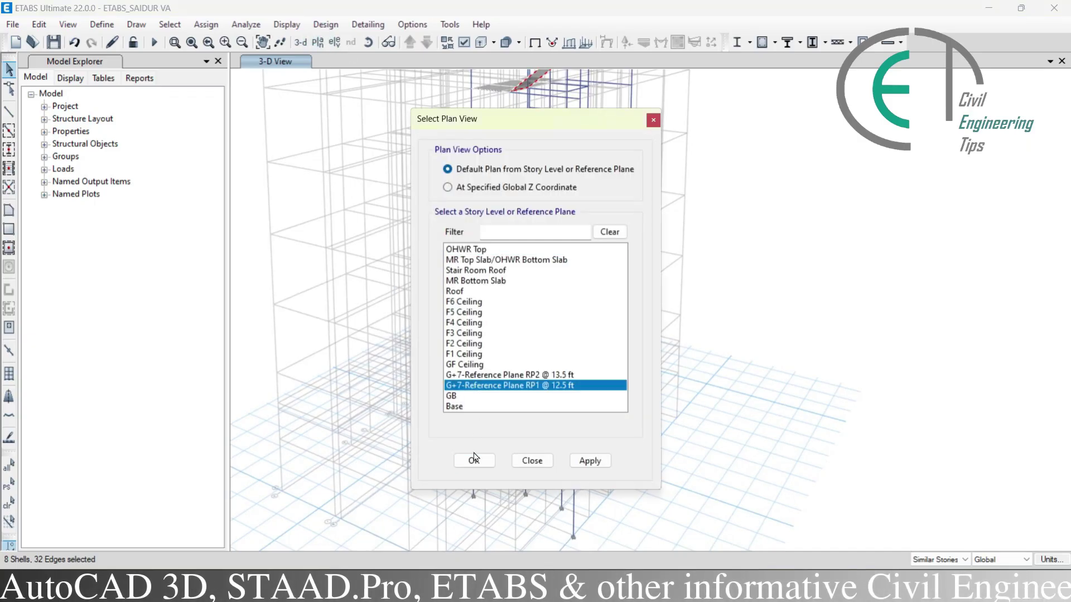
pyautogui.click(474, 461)
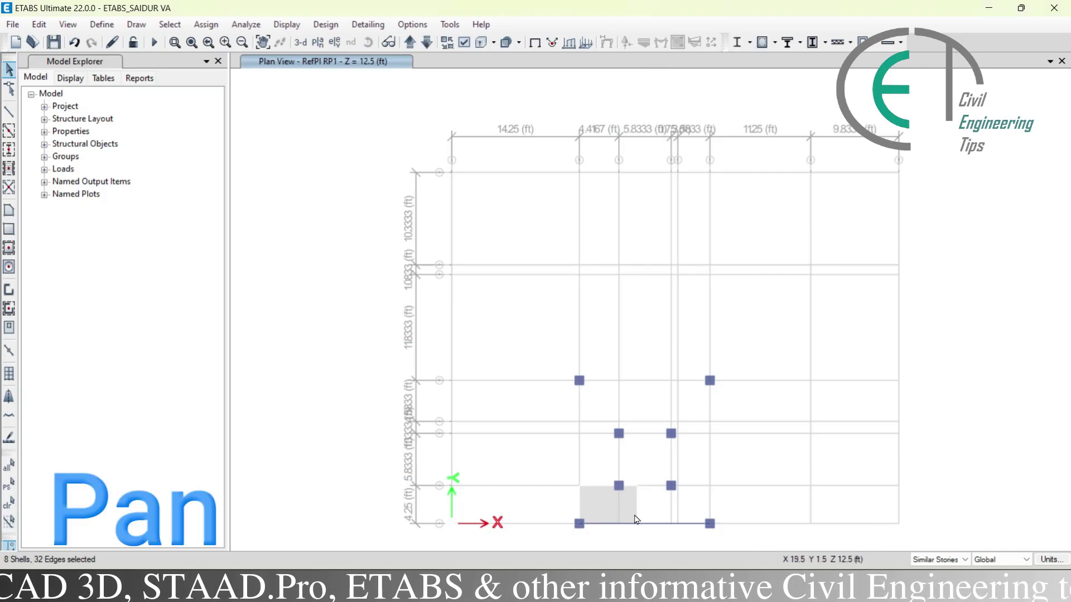
pyautogui.moveTo(669, 538); pyautogui.dragTo(600, 444, button='middle')
pyautogui.scroll(5, 600, 444)
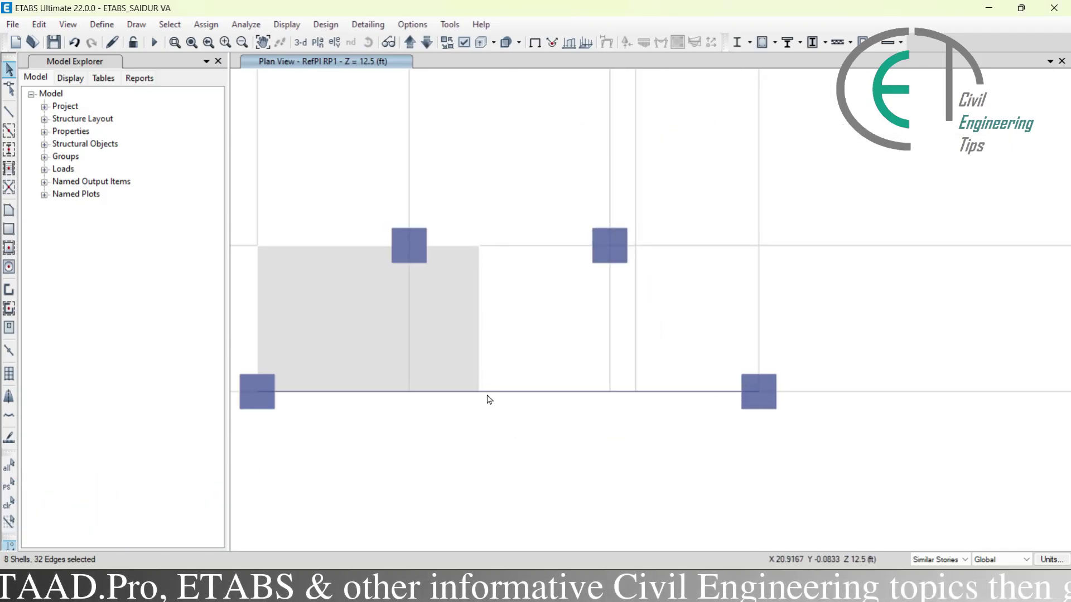
# Step: Draw a Waist Slab 8 flight from the free edge of the RP1 landing up to the free edge of the RP2 landing
pyautogui.click(8, 210)
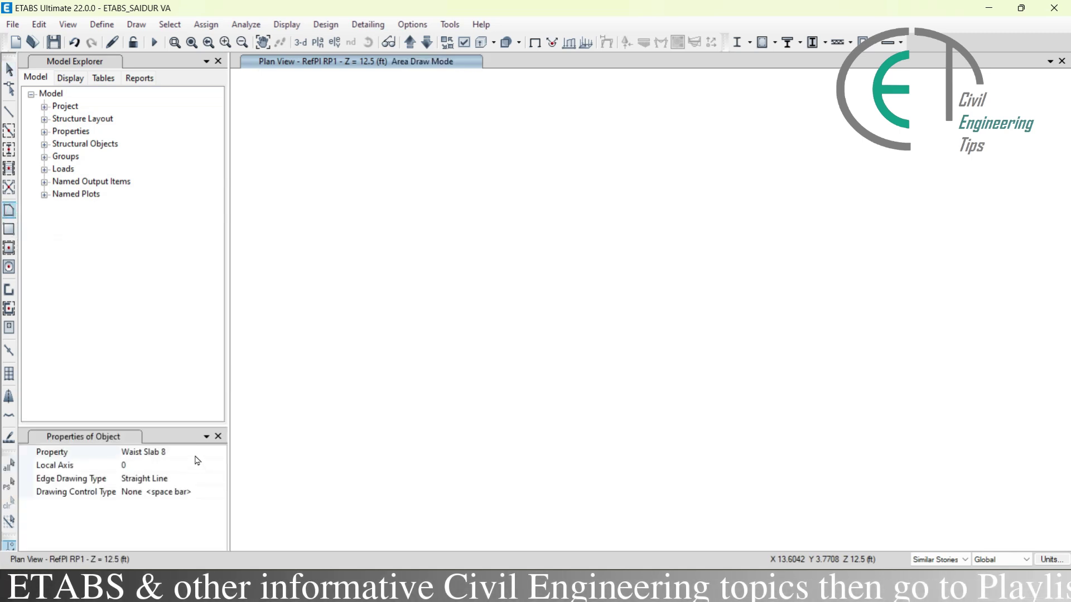
pyautogui.click(480, 392)
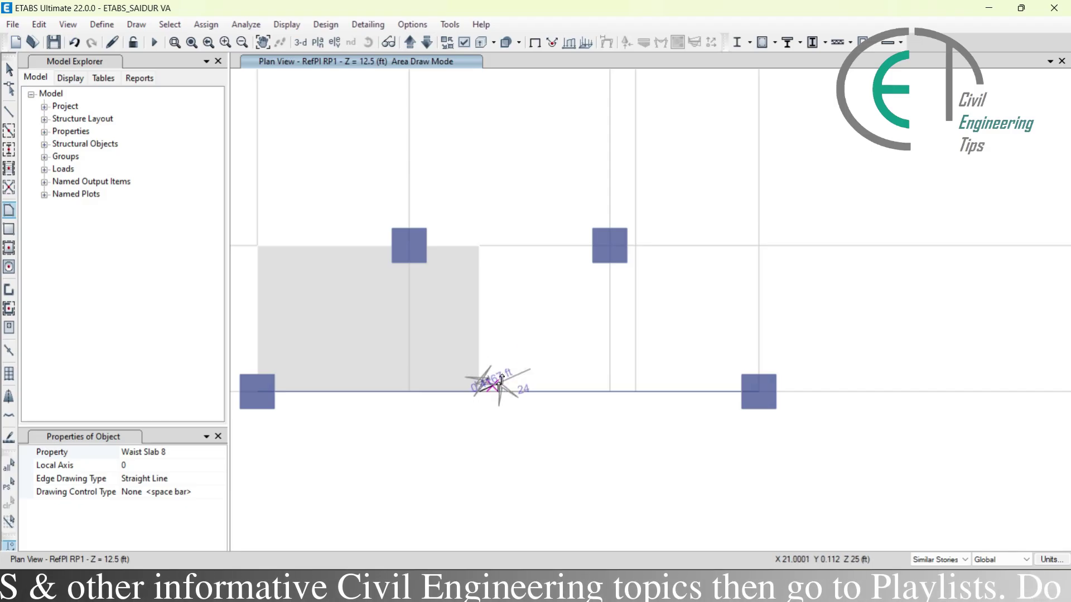
pyautogui.click(479, 246)
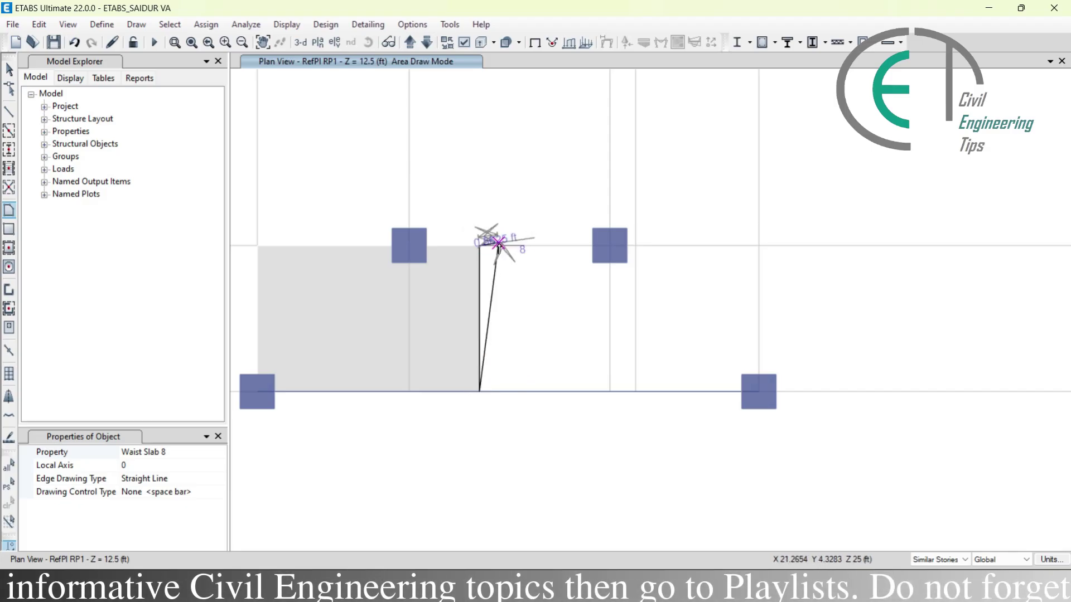
pyautogui.click(410, 42)
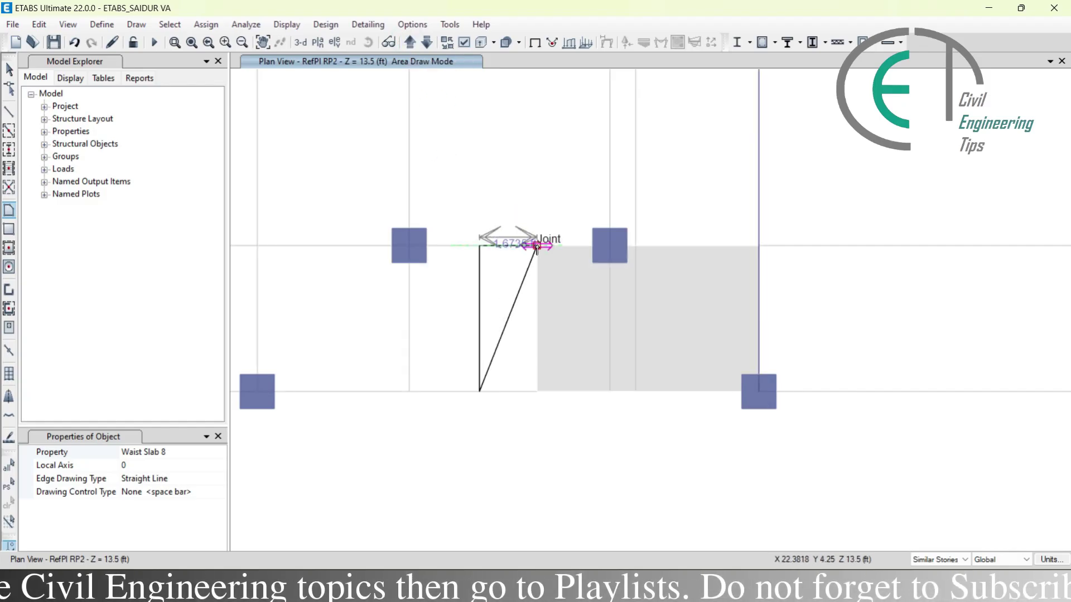
pyautogui.click(537, 246)
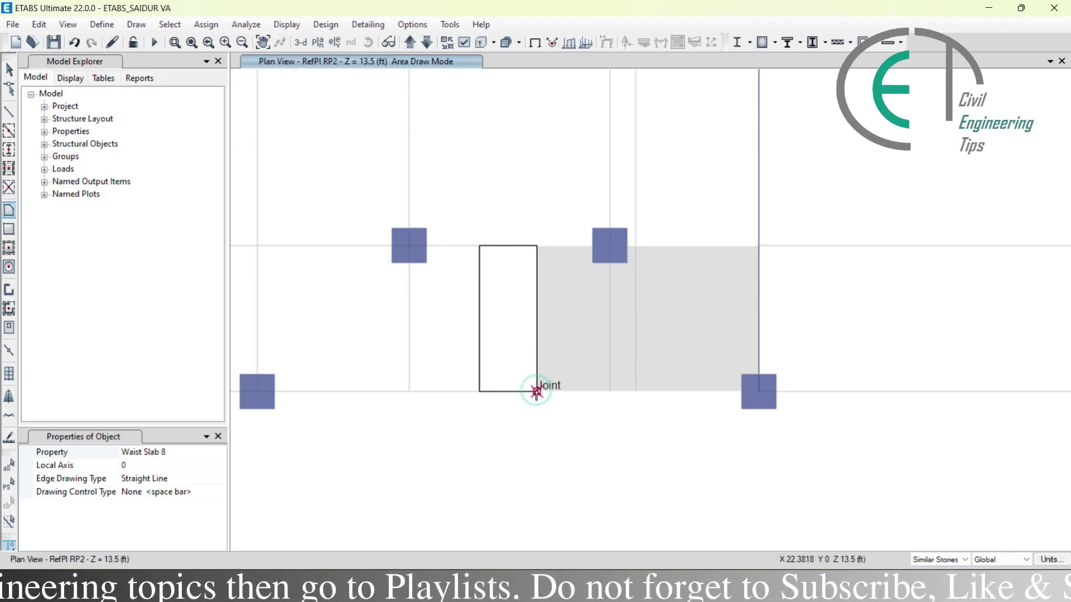
pyautogui.press('Escape')
pyautogui.click(427, 43)
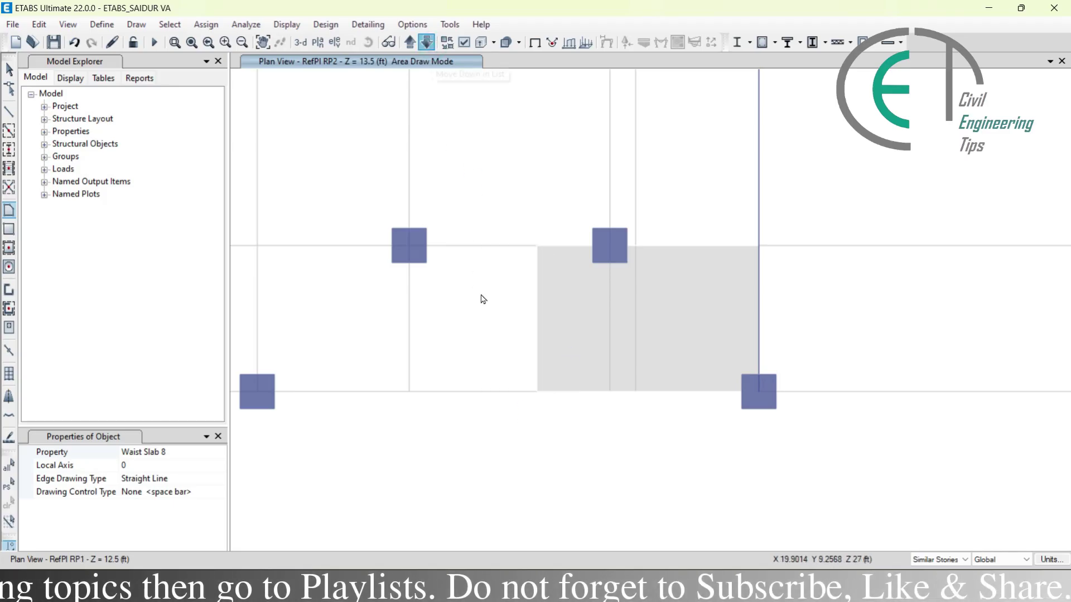
pyautogui.doubleClick(479, 392)
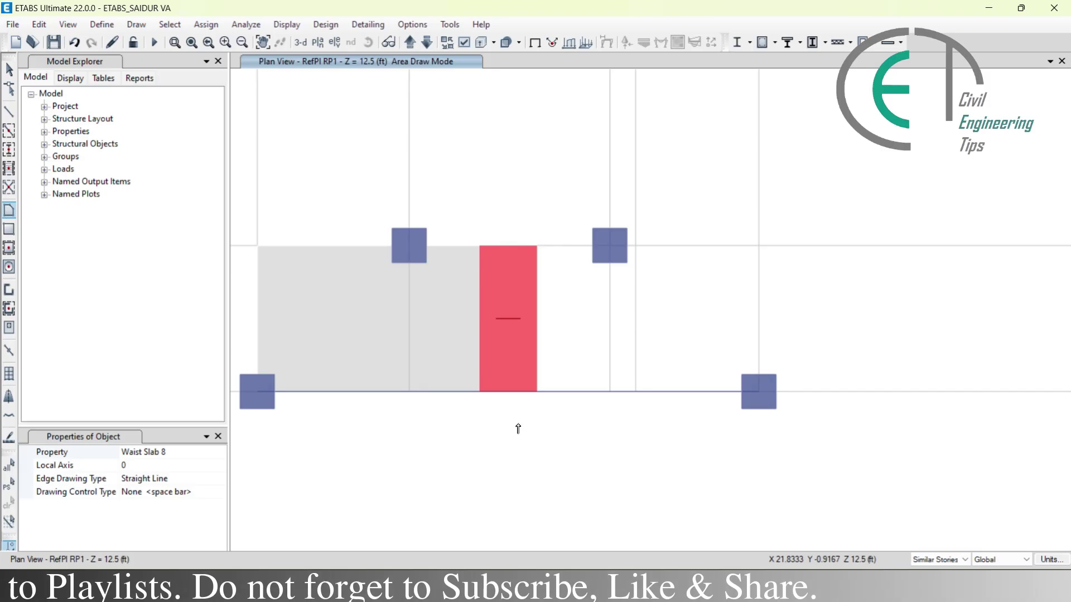
pyautogui.press('Escape')
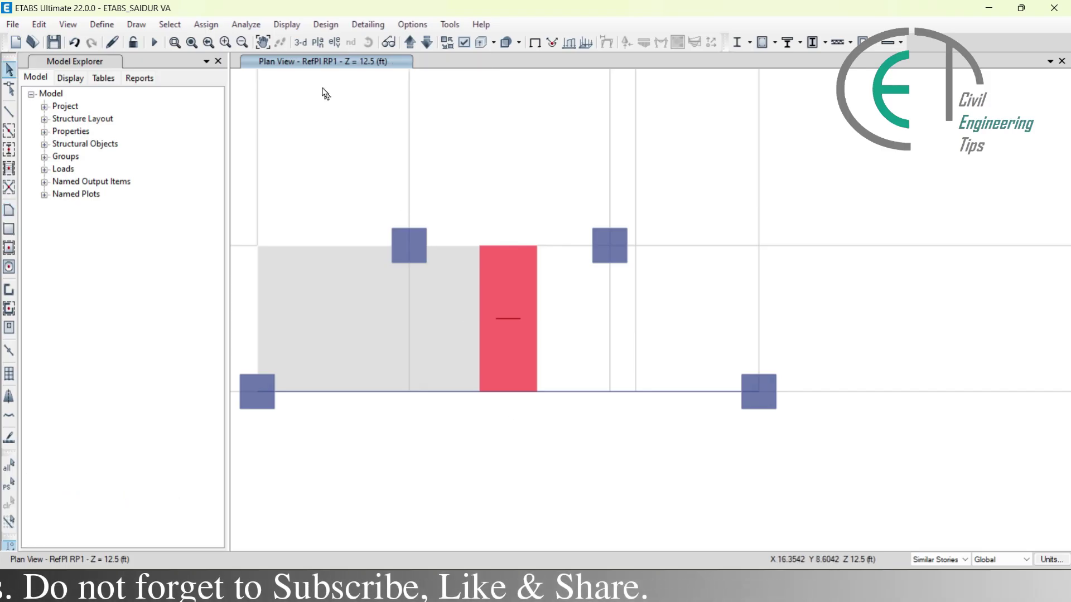
# Step: Check the short connecting flight between the RP1 and RP2 landings across the stories in the 3-D view
pyautogui.click(300, 47)
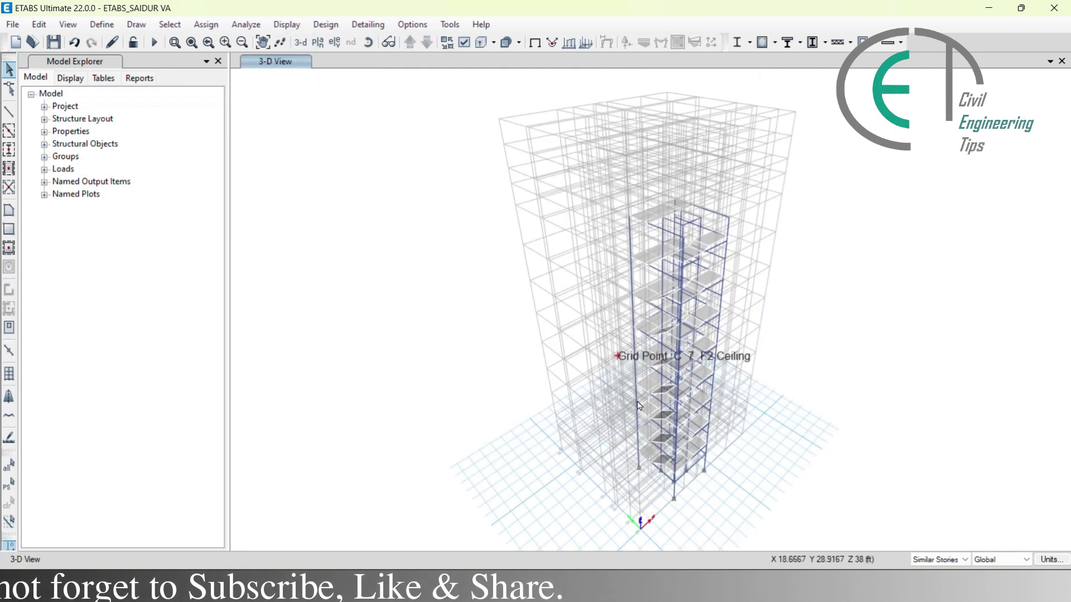
pyautogui.keyDown('shift'); pyautogui.moveTo(700, 513); pyautogui.dragTo(599, 424, button='middle'); pyautogui.keyUp('shift')
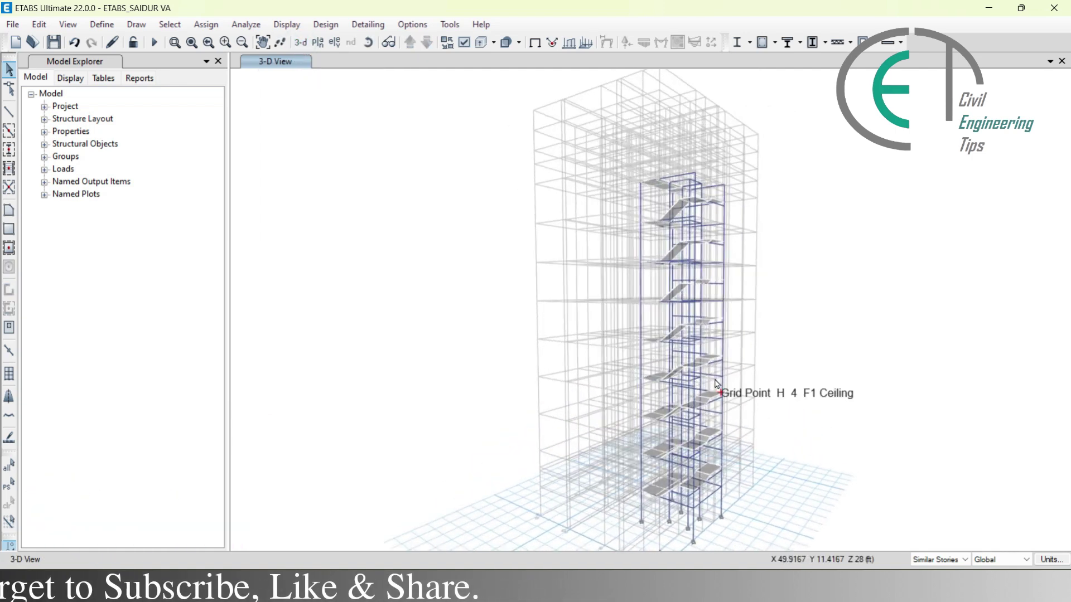
pyautogui.scroll(5, 734, 443)
pyautogui.keyDown('shift'); pyautogui.moveTo(734, 444); pyautogui.dragTo(779, 313, button='middle'); pyautogui.keyUp('shift')
pyautogui.moveTo(764, 273); pyautogui.dragTo(748, 359, button='middle')
pyautogui.keyDown('shift'); pyautogui.moveTo(736, 299); pyautogui.dragTo(699, 335, button='middle'); pyautogui.keyUp('shift')
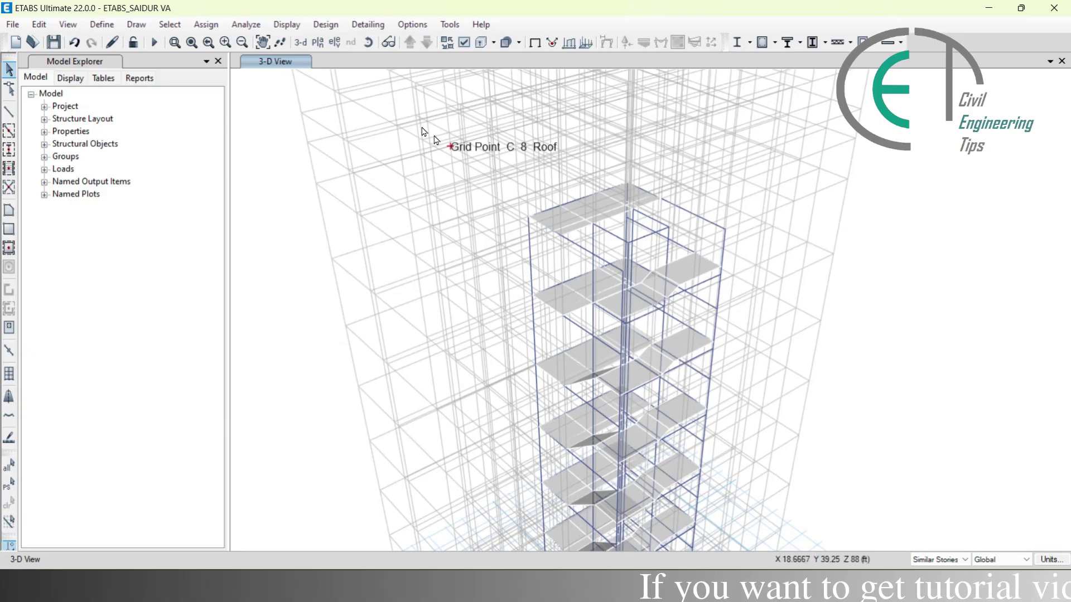
# Step: Display the plan view of reference plane RP2 at 13.5 ft, framed on the landing and the lift core
pyautogui.click(318, 44)
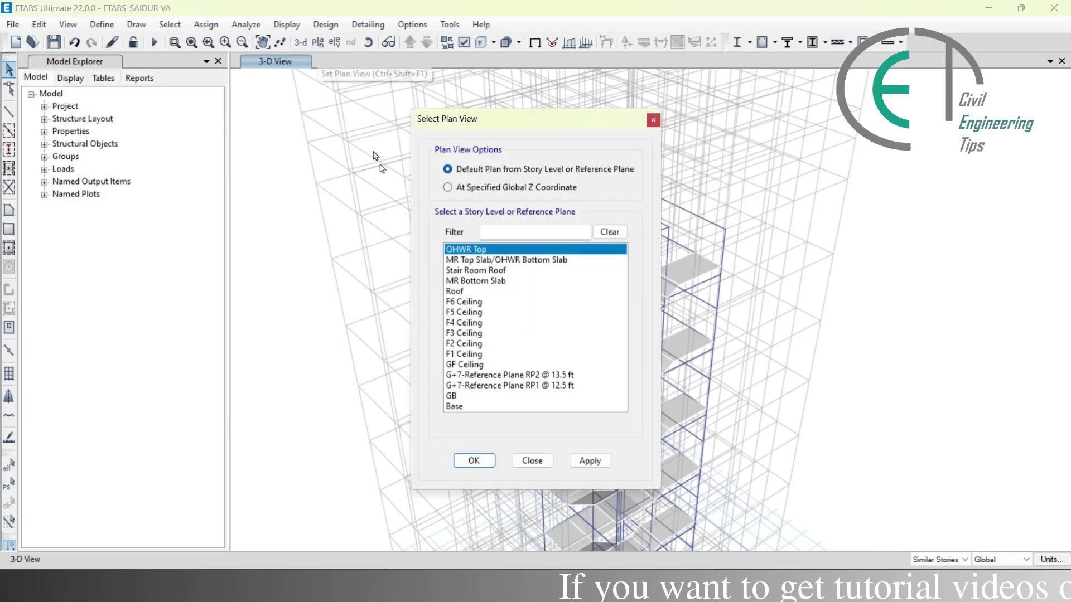
pyautogui.click(504, 376)
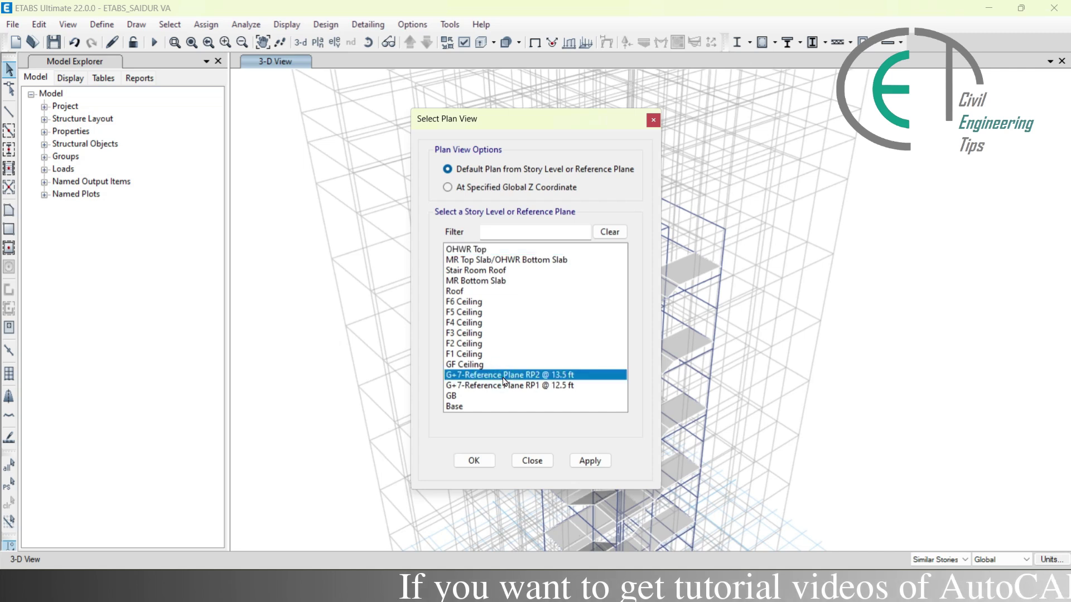
pyautogui.click(455, 463)
pyautogui.scroll(3, 638, 502)
pyautogui.moveTo(638, 502); pyautogui.dragTo(626, 382, button='middle')
pyautogui.scroll(2, 627, 383)
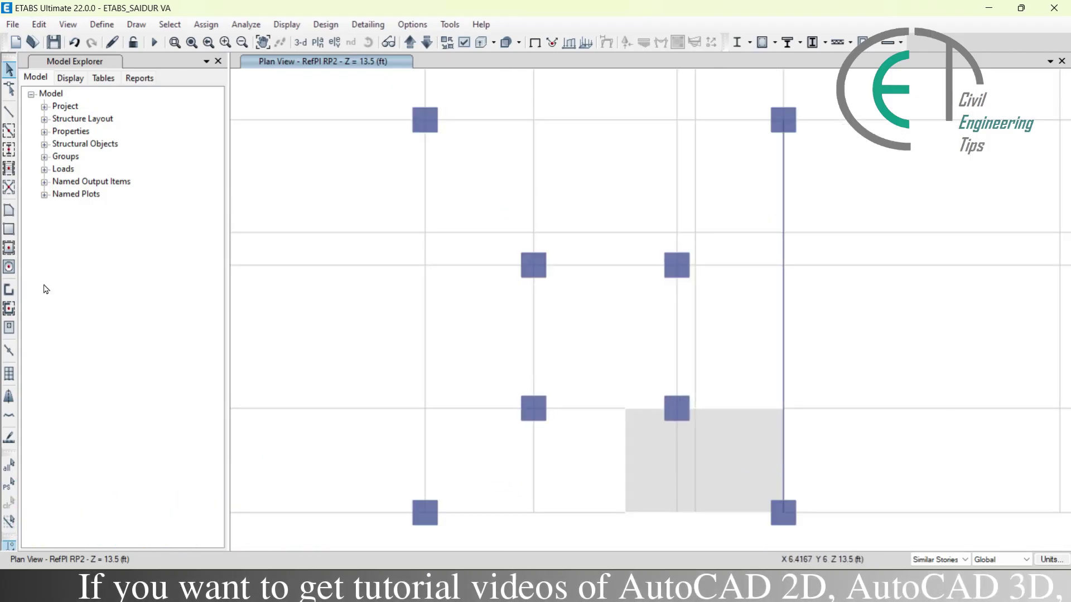
# Step: Draw a Waist Slab 8 flight with local axis 0 from the RP2 landing edge up to the GF Ceiling slab, between grid lines D and F
pyautogui.click(7, 211)
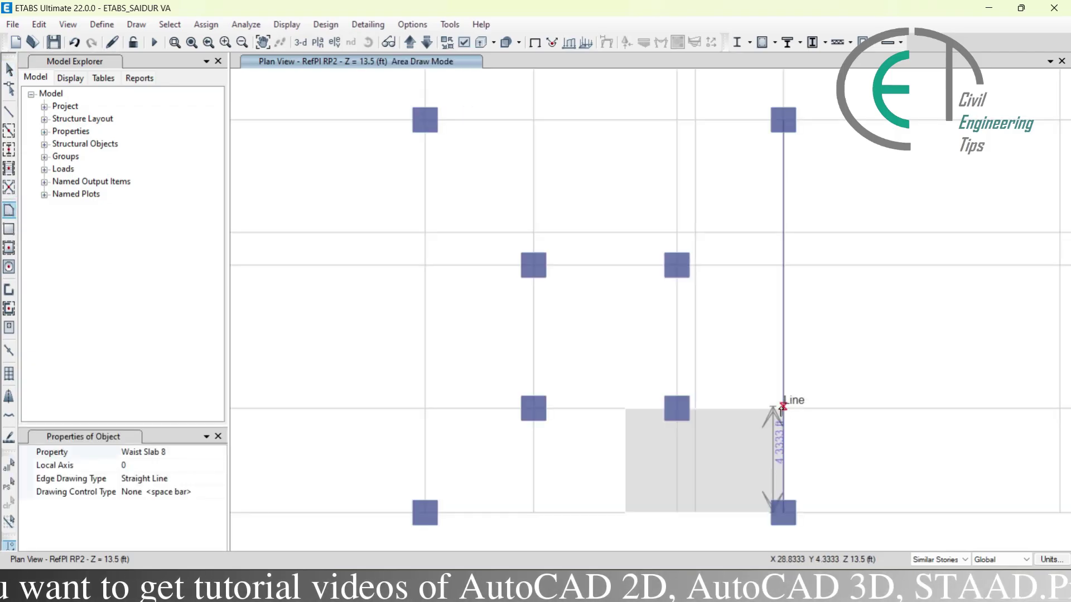
pyautogui.click(783, 410)
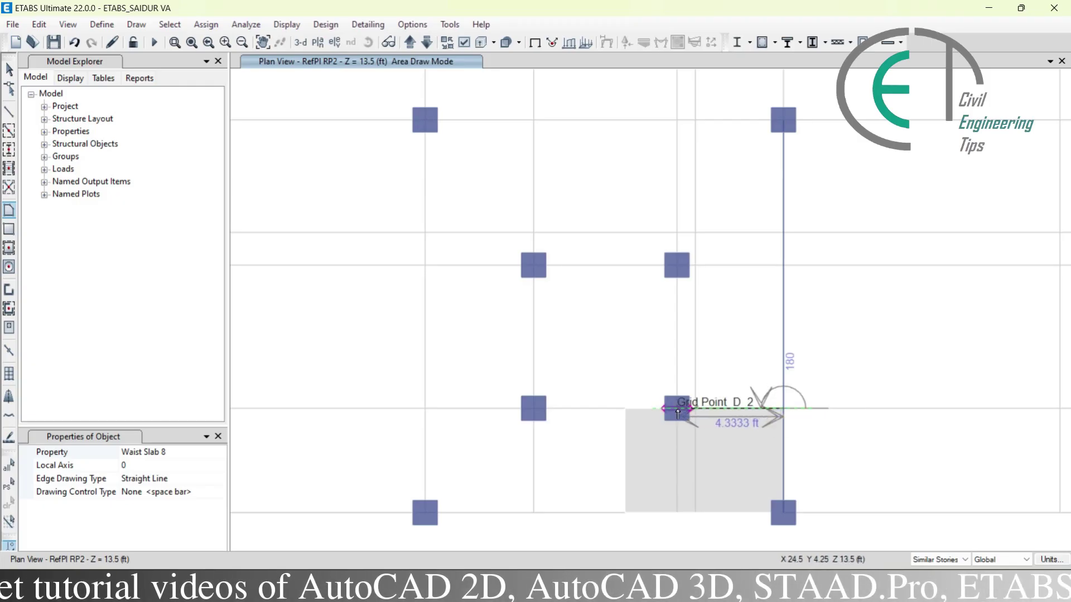
pyautogui.click(676, 409)
pyautogui.click(410, 42)
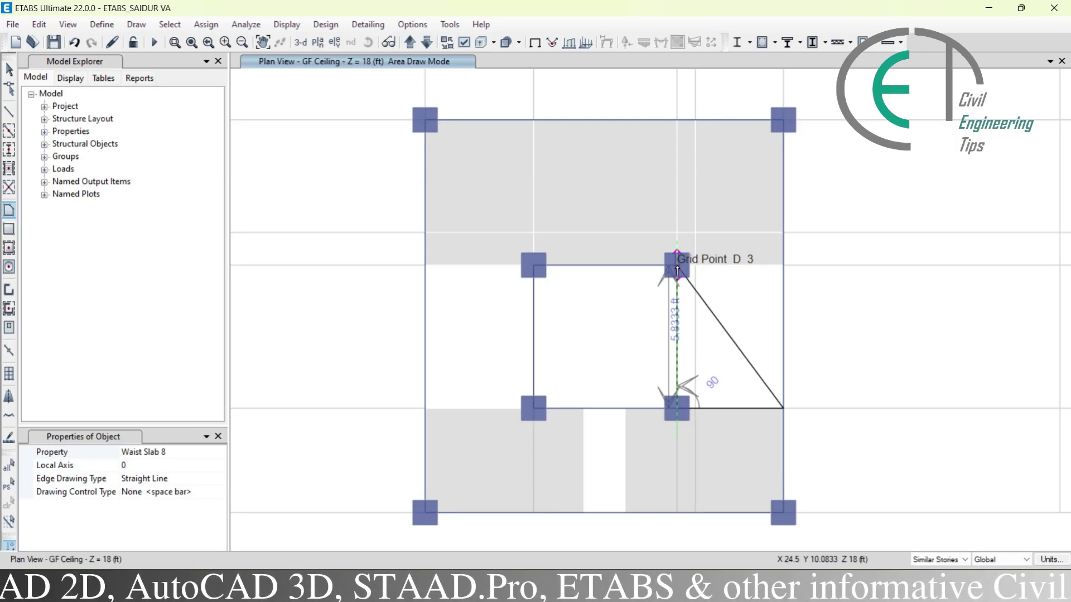
pyautogui.click(677, 267)
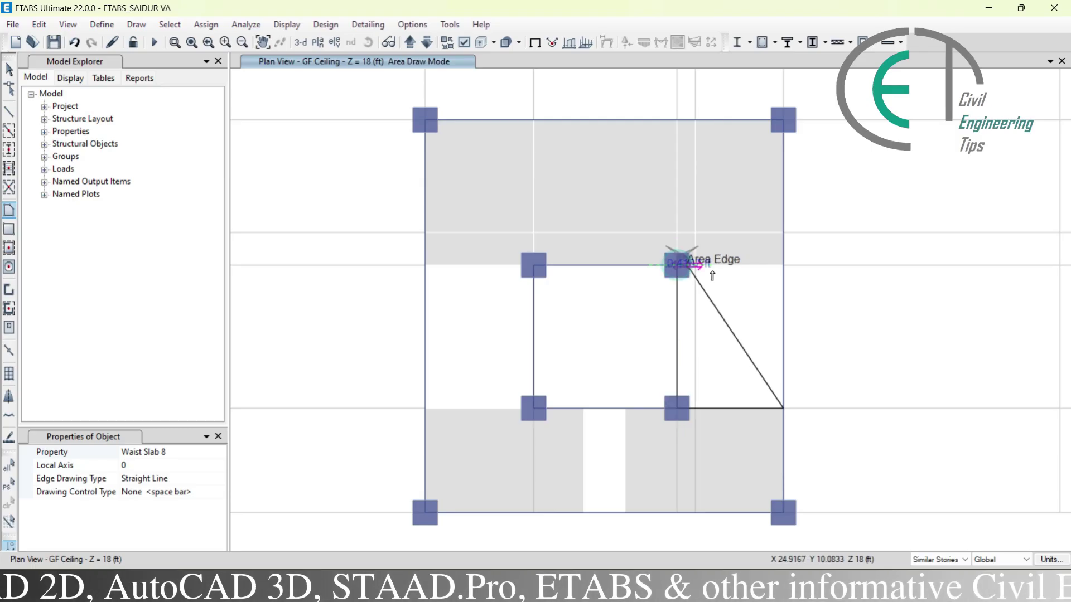
pyautogui.click(784, 267)
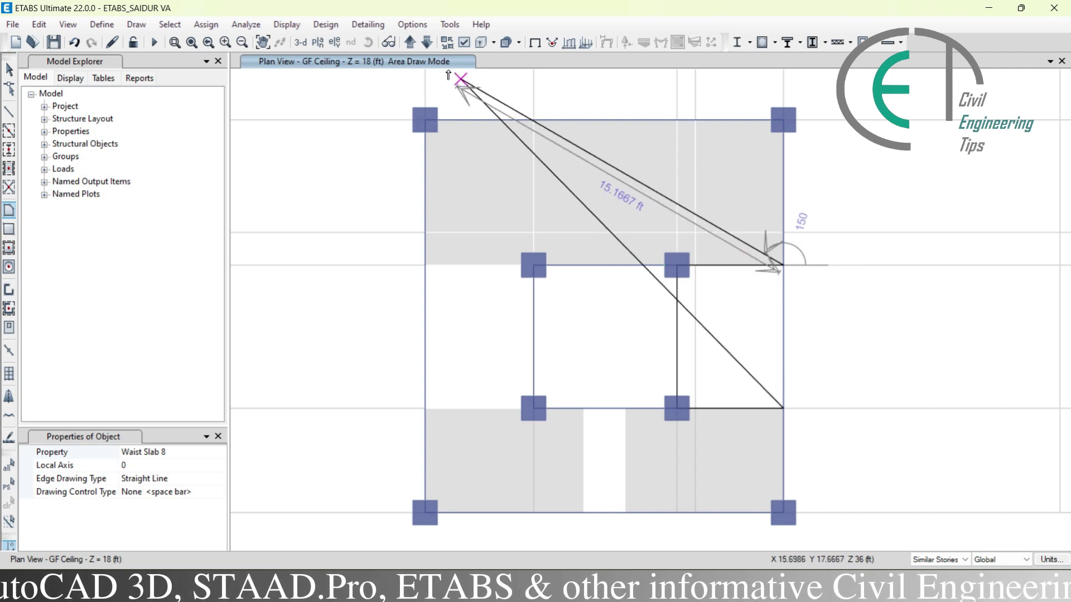
pyautogui.click(427, 48)
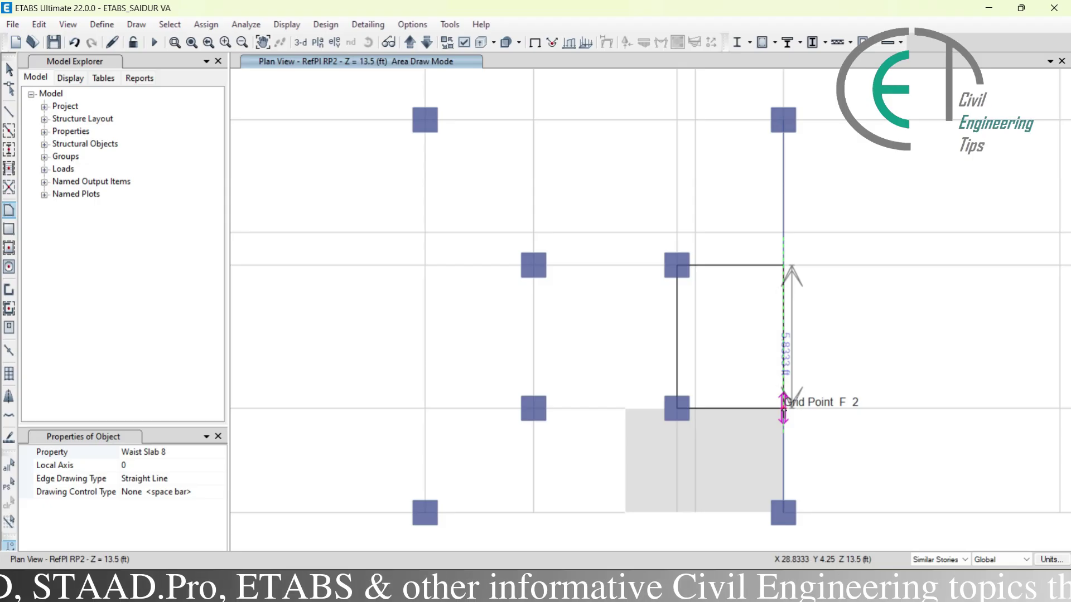
pyautogui.doubleClick(784, 410)
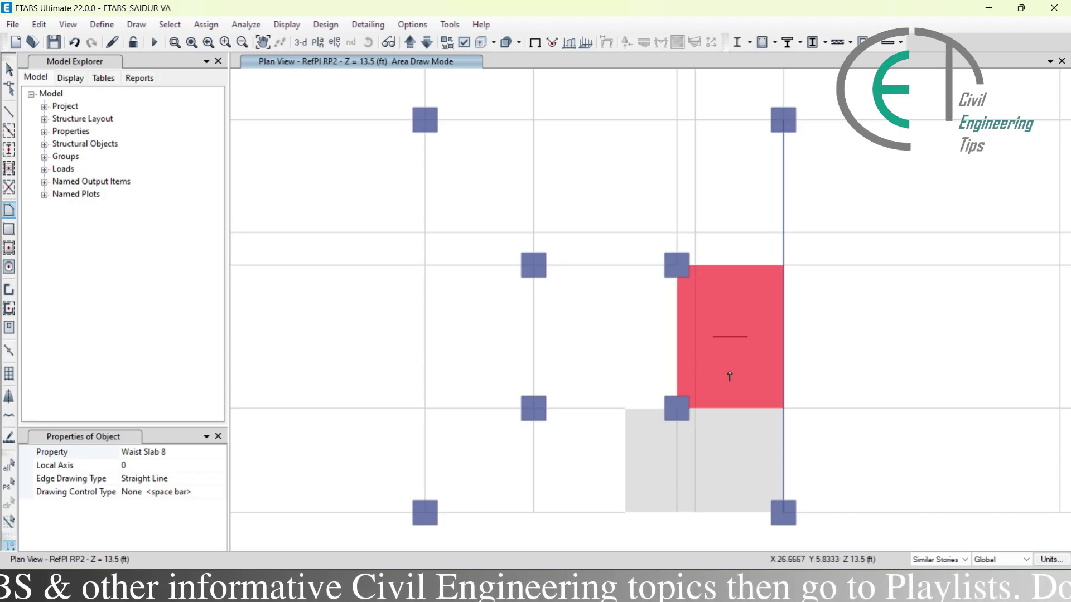
pyautogui.press('Escape')
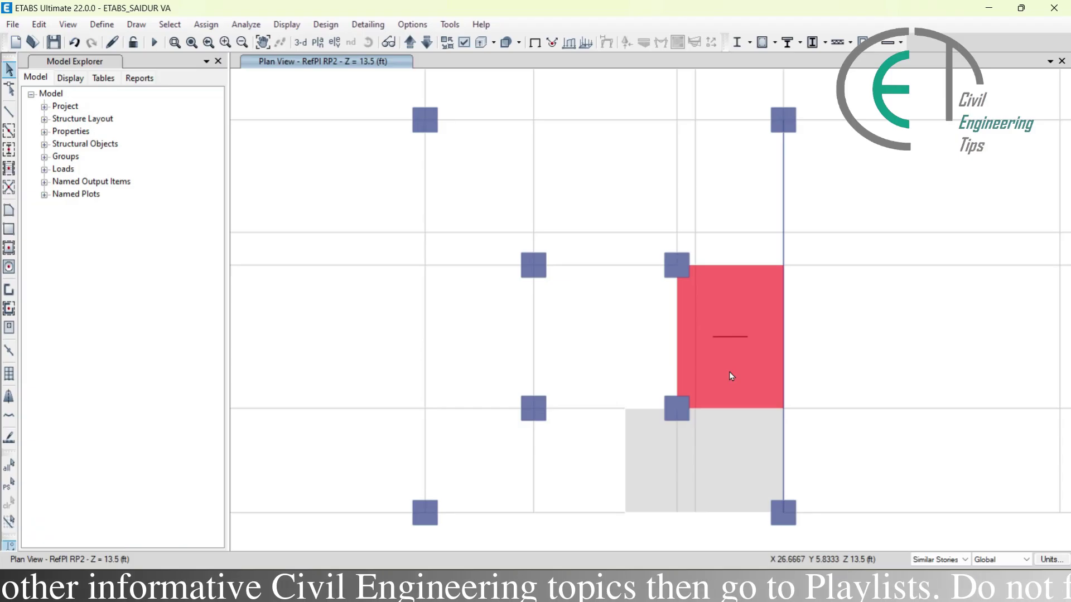
# Step: Undo the flight just drawn between the RP2 landing and the GF Ceiling slab
pyautogui.click(728, 362)
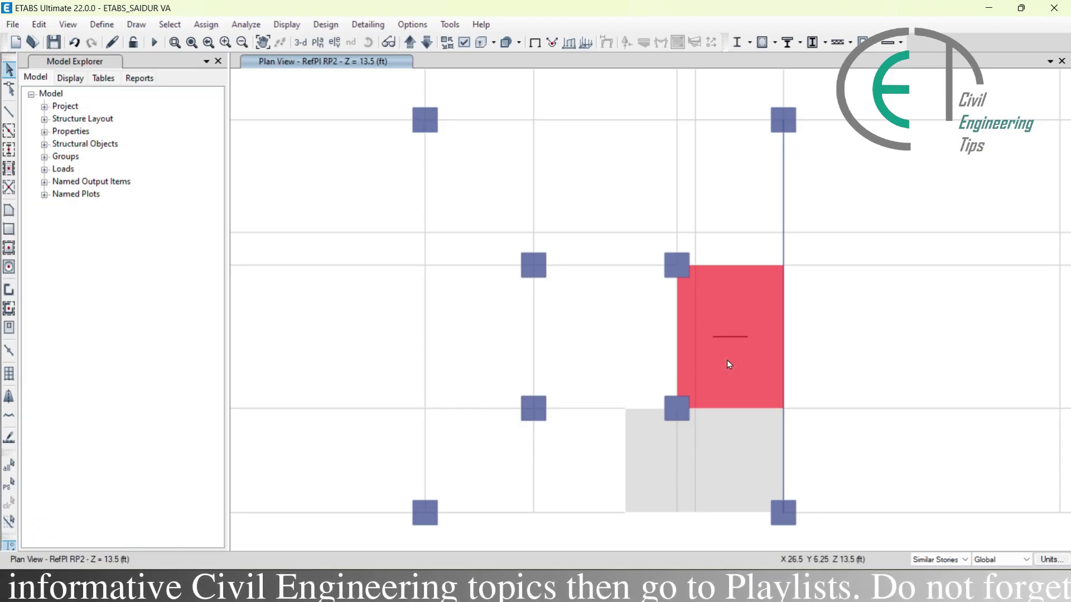
pyautogui.click(722, 329)
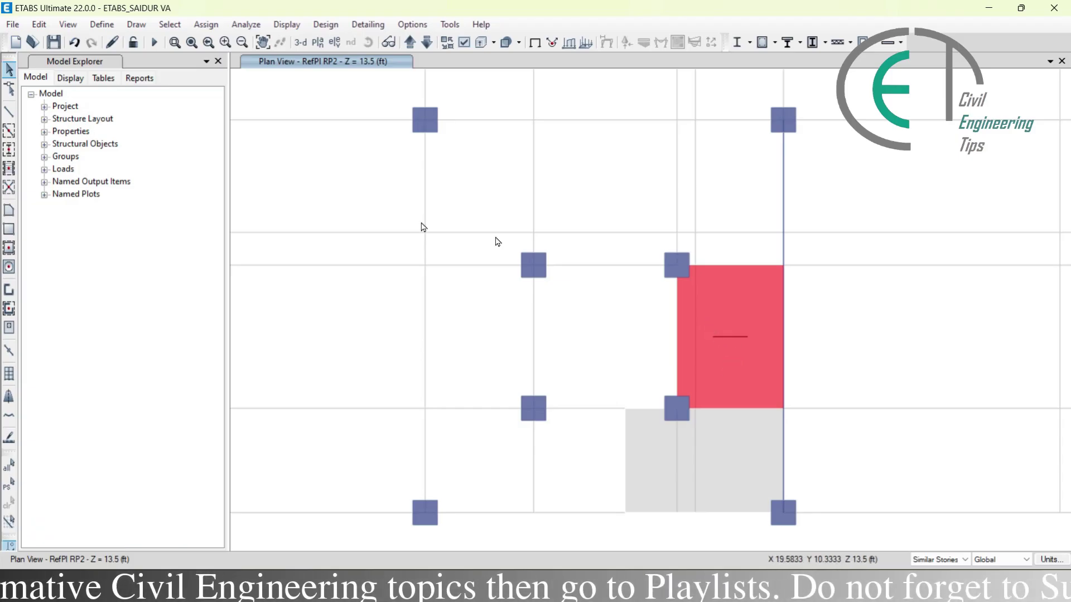
pyautogui.click(74, 42)
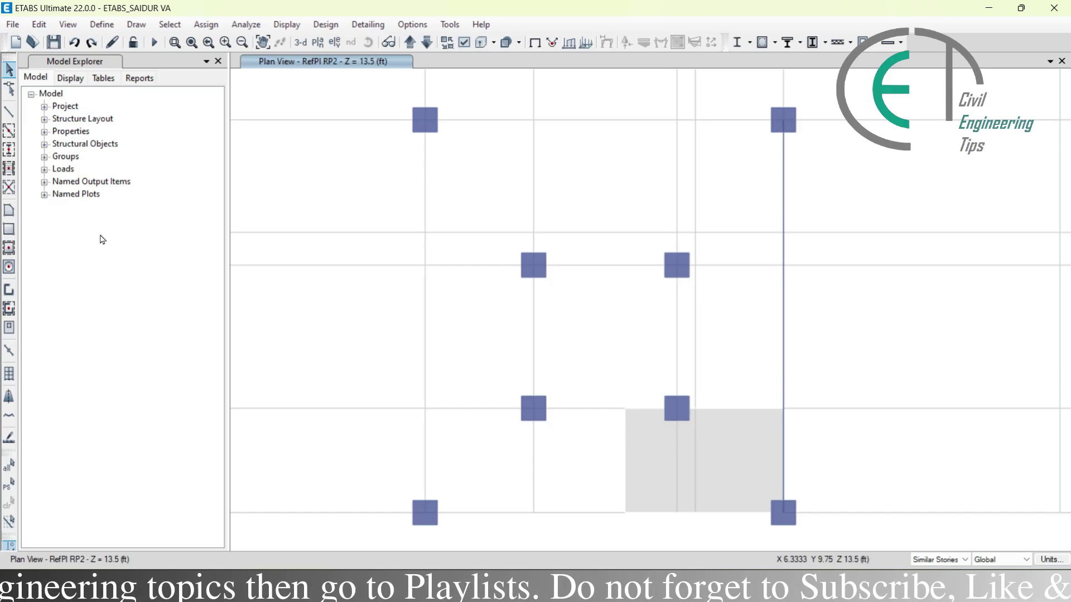
# Step: Draw a Waist Slab 8 flight with local axis 90 between grid lines D and F, from the RP2 landing edge up to the GF Ceiling slab
pyautogui.click(9, 210)
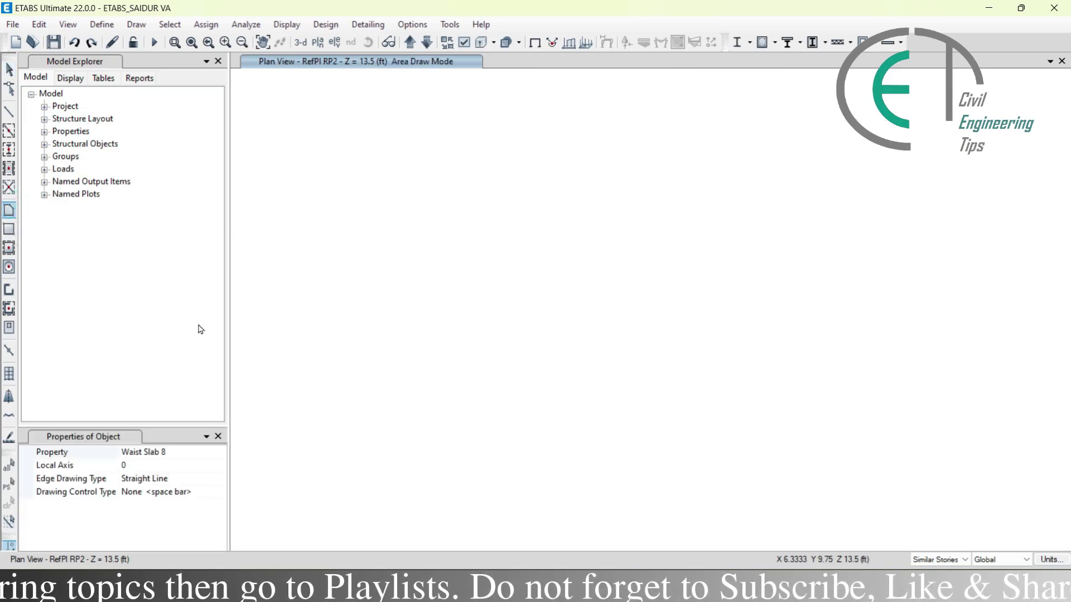
pyautogui.click(676, 409)
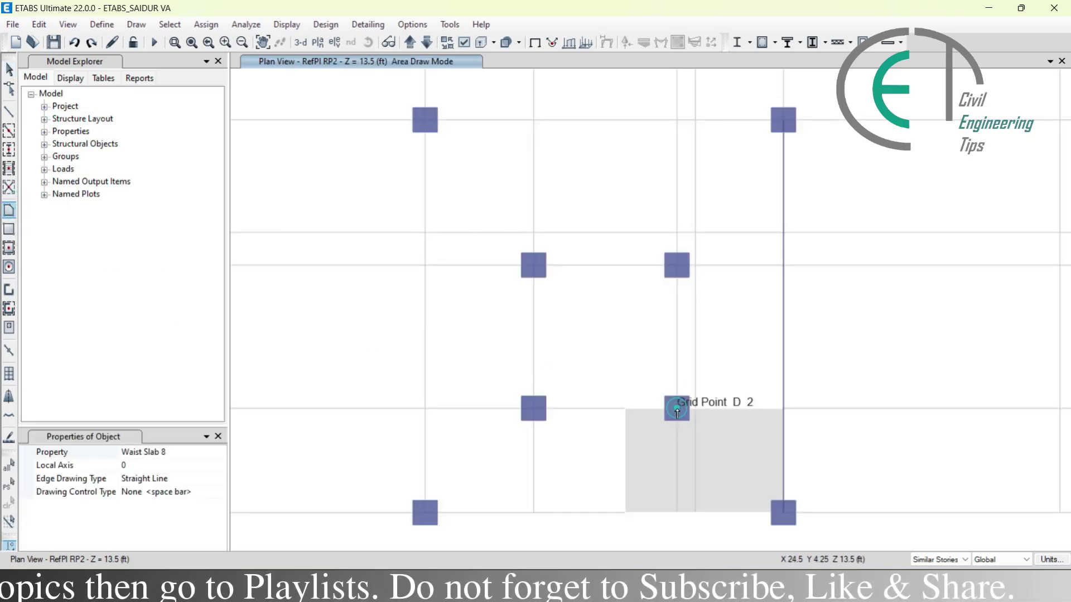
pyautogui.click(783, 408)
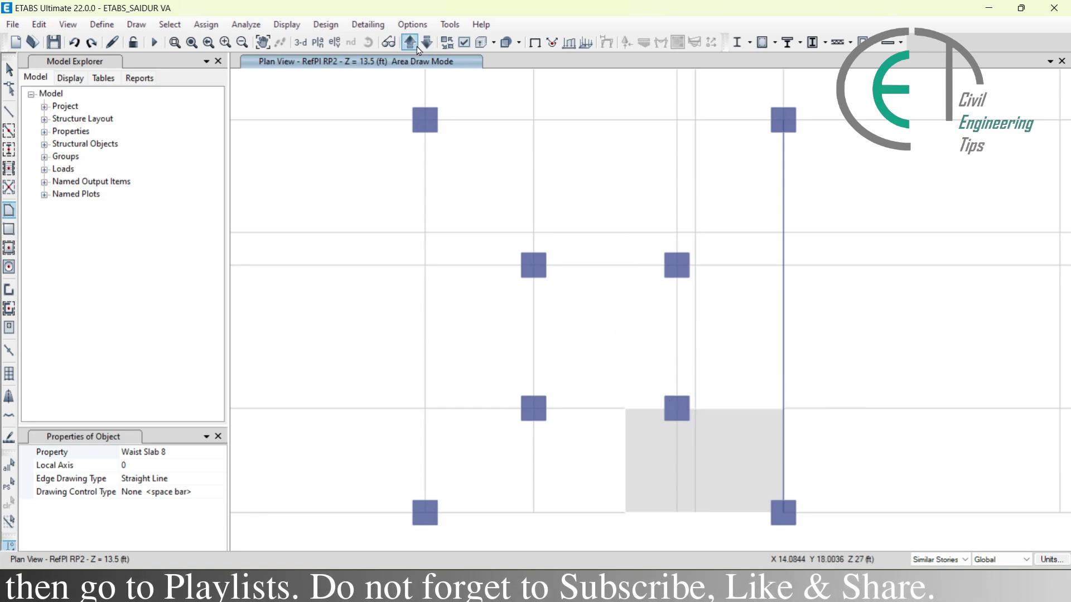
pyautogui.click(415, 46)
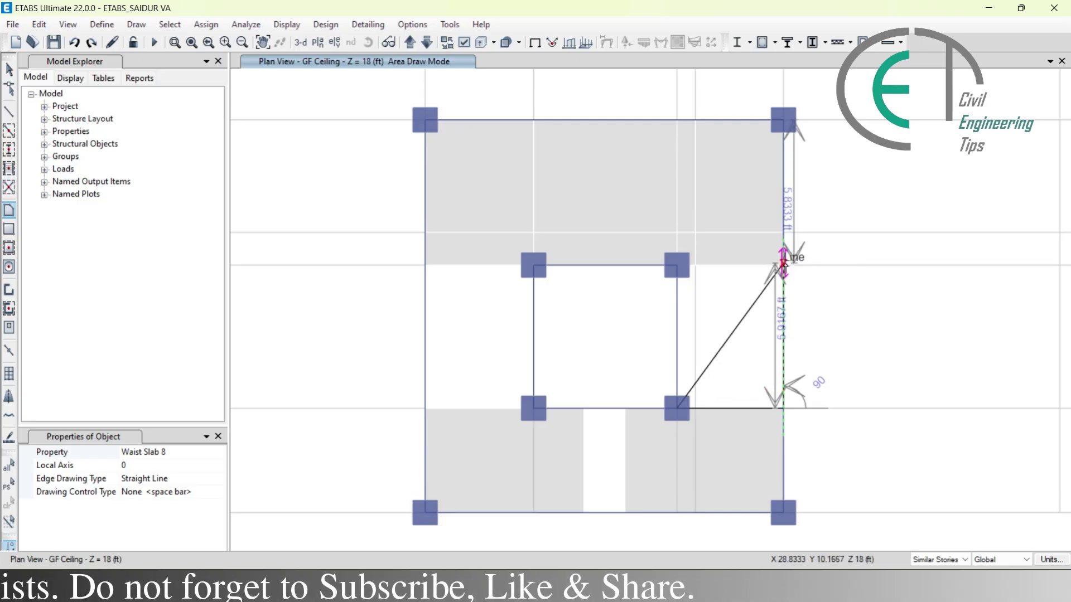
pyautogui.click(783, 268)
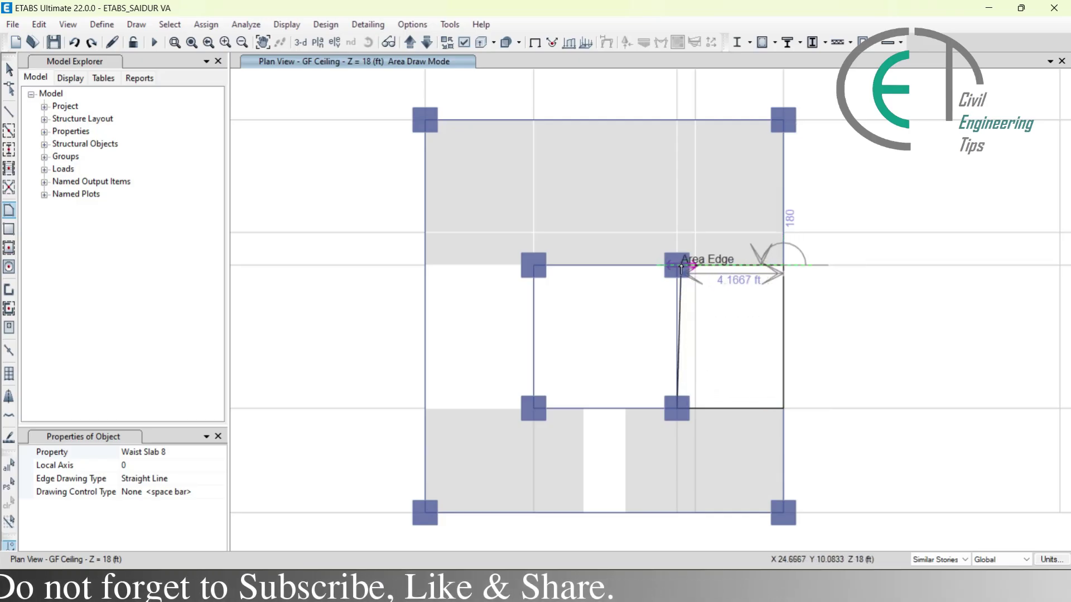
pyautogui.click(678, 267)
pyautogui.click(426, 42)
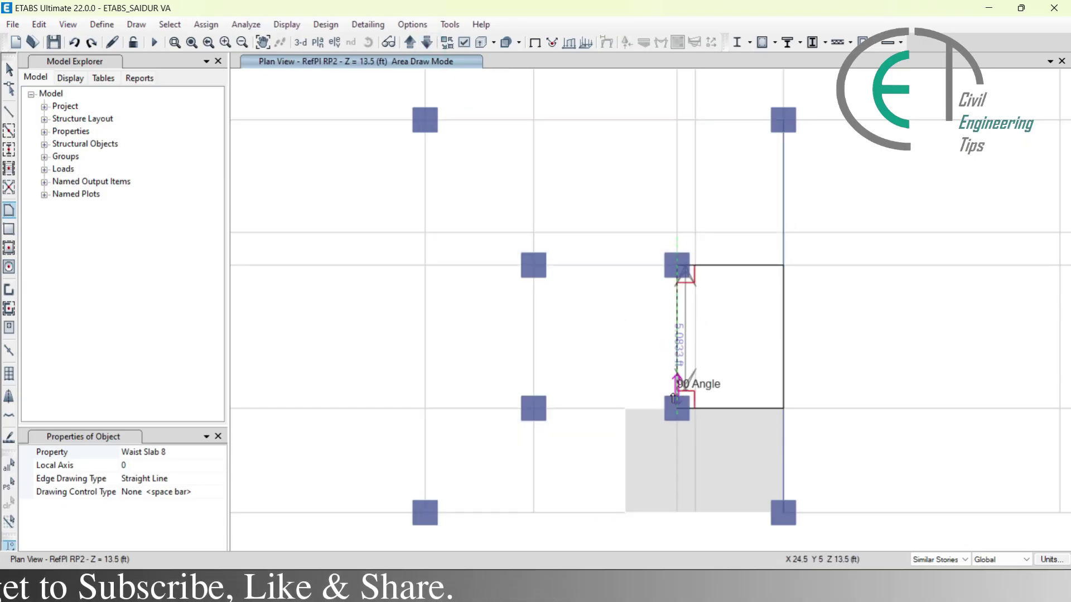
pyautogui.click(141, 467)
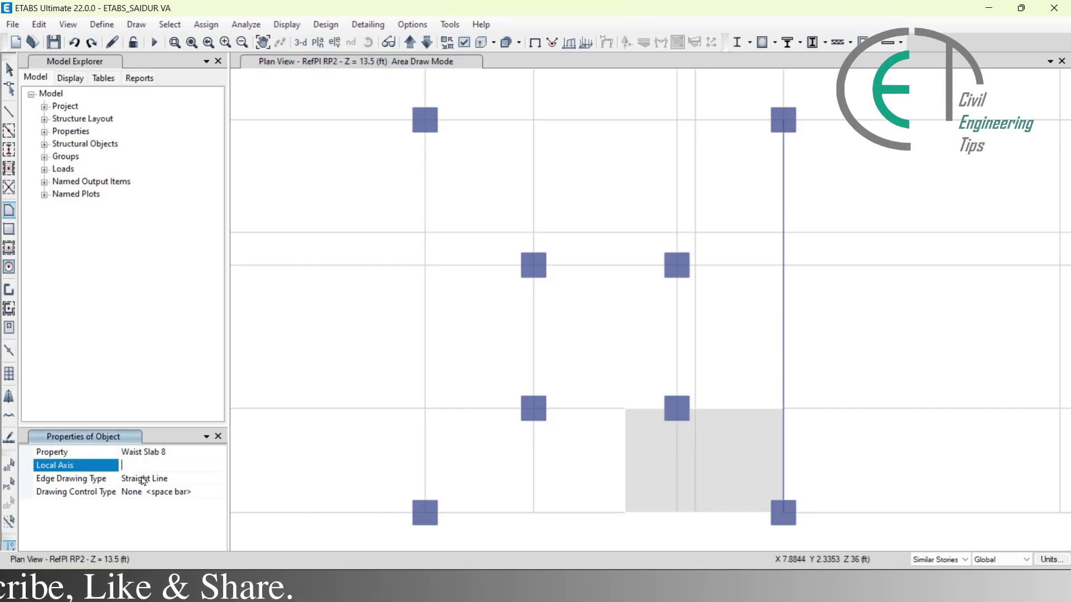
pyautogui.write('90')
pyautogui.press('Return')
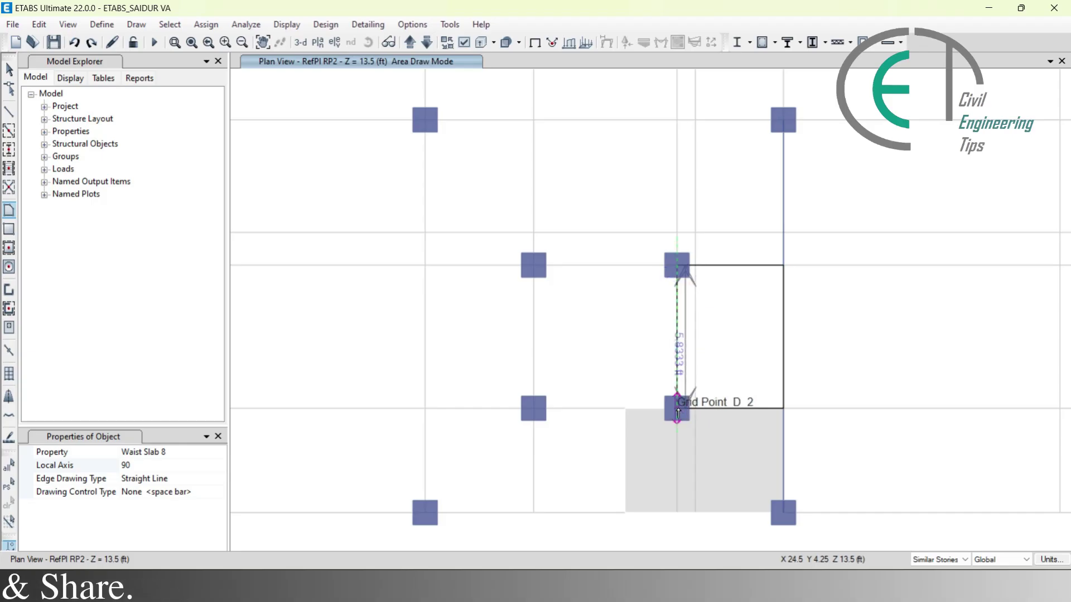
pyautogui.doubleClick(677, 413)
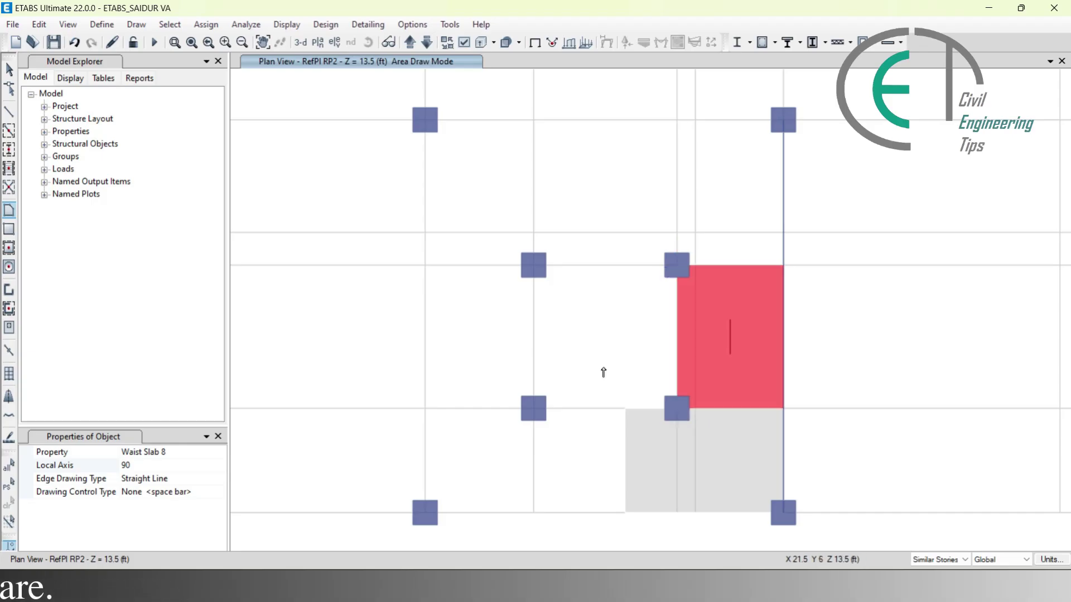
pyautogui.press('Escape')
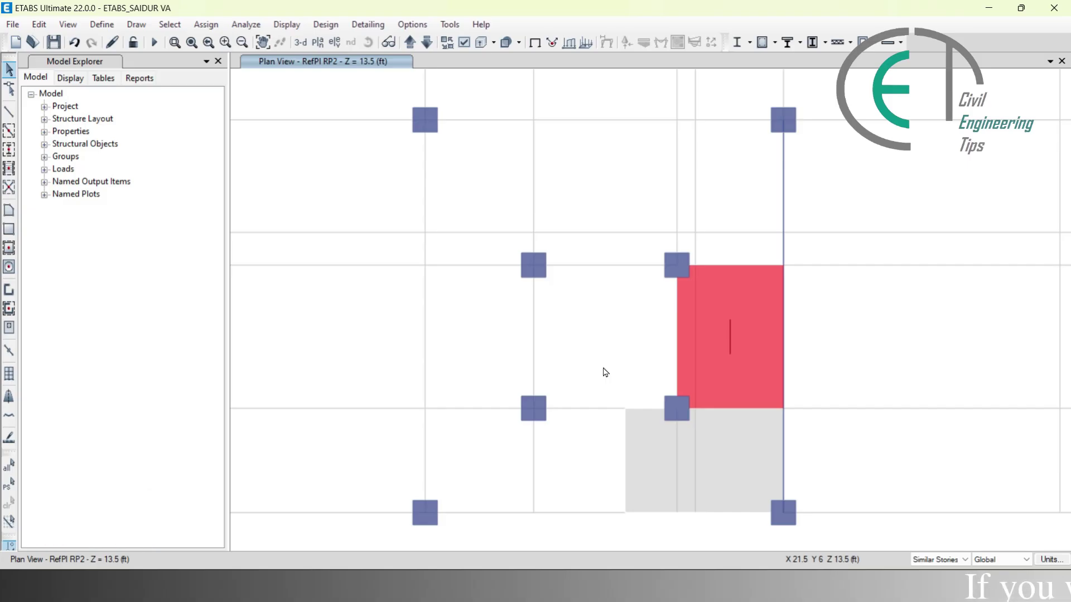
# Step: Examine the flights and landings of the whole stair across the stories in the 3-D view
pyautogui.click(300, 42)
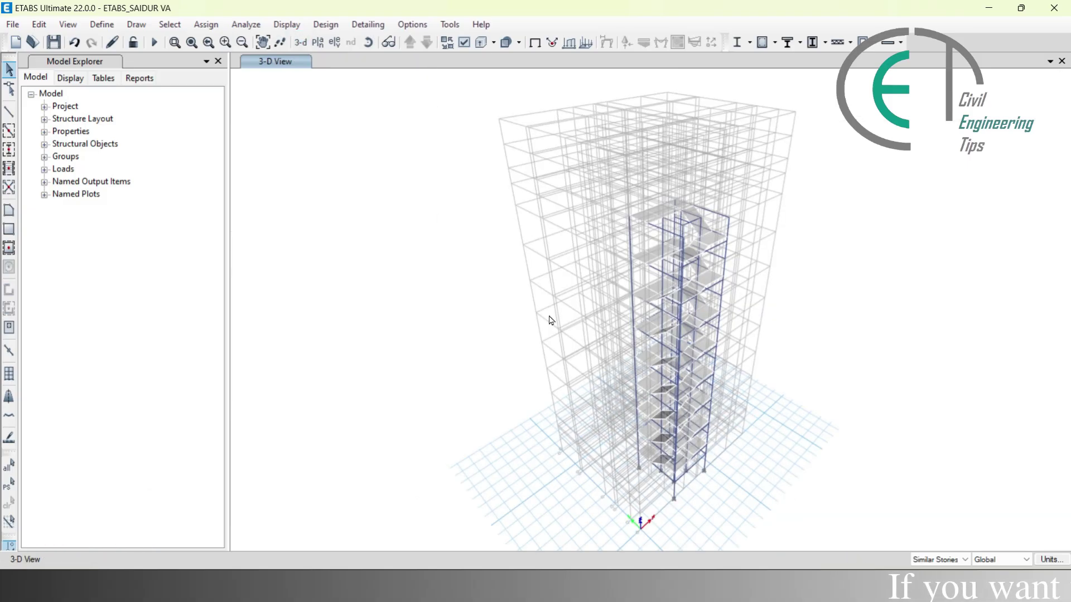
pyautogui.keyDown('shift'); pyautogui.moveTo(731, 512); pyautogui.dragTo(781, 391, button='middle'); pyautogui.keyUp('shift')
pyautogui.scroll(5, 720, 481)
pyautogui.keyDown('shift'); pyautogui.moveTo(742, 468); pyautogui.dragTo(710, 467, button='middle'); pyautogui.keyUp('shift')
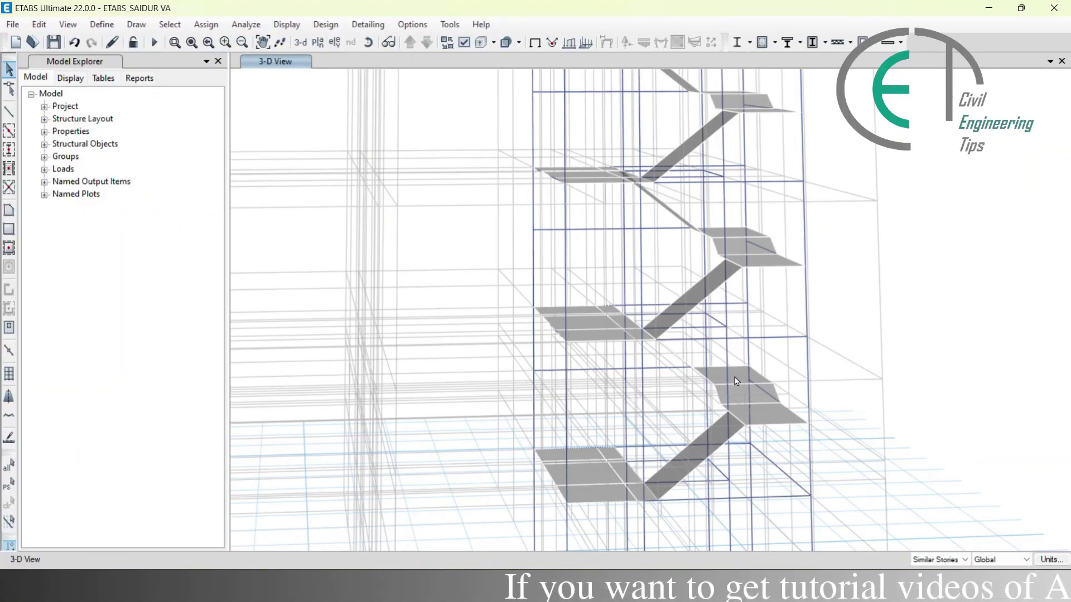
pyautogui.keyDown('shift'); pyautogui.moveTo(736, 381); pyautogui.dragTo(667, 444, button='middle'); pyautogui.keyUp('shift')
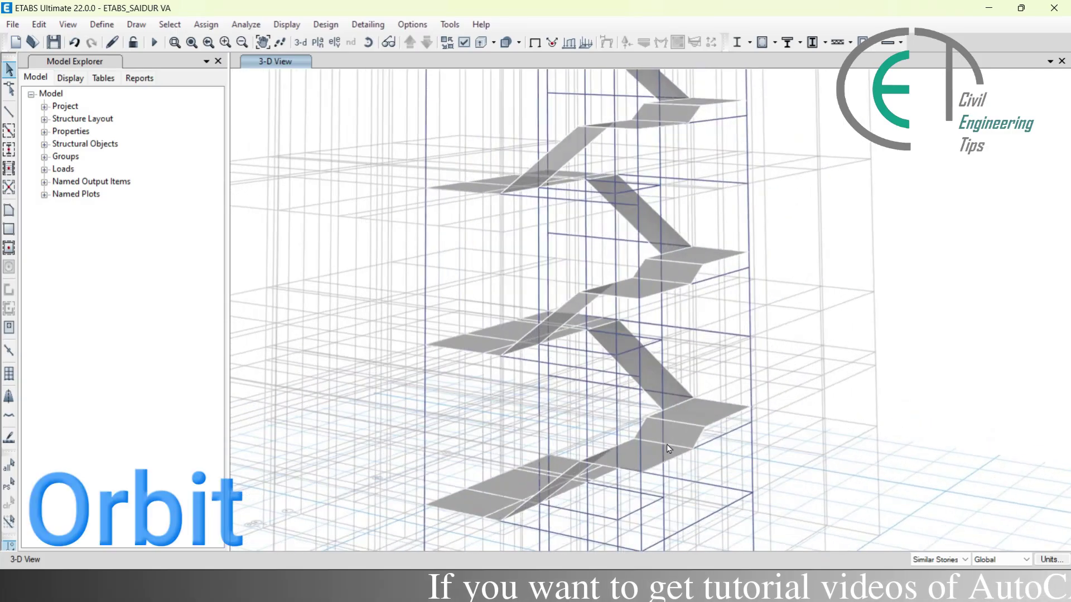
pyautogui.keyDown('shift'); pyautogui.moveTo(647, 381); pyautogui.dragTo(677, 370, button='middle'); pyautogui.keyUp('shift')
pyautogui.moveTo(667, 244); pyautogui.dragTo(704, 311, button='middle')
pyautogui.moveTo(707, 241); pyautogui.dragTo(726, 348, button='middle')
pyautogui.keyDown('shift'); pyautogui.moveTo(737, 296); pyautogui.dragTo(825, 378, button='middle'); pyautogui.keyUp('shift')
pyautogui.scroll(2, 743, 328)
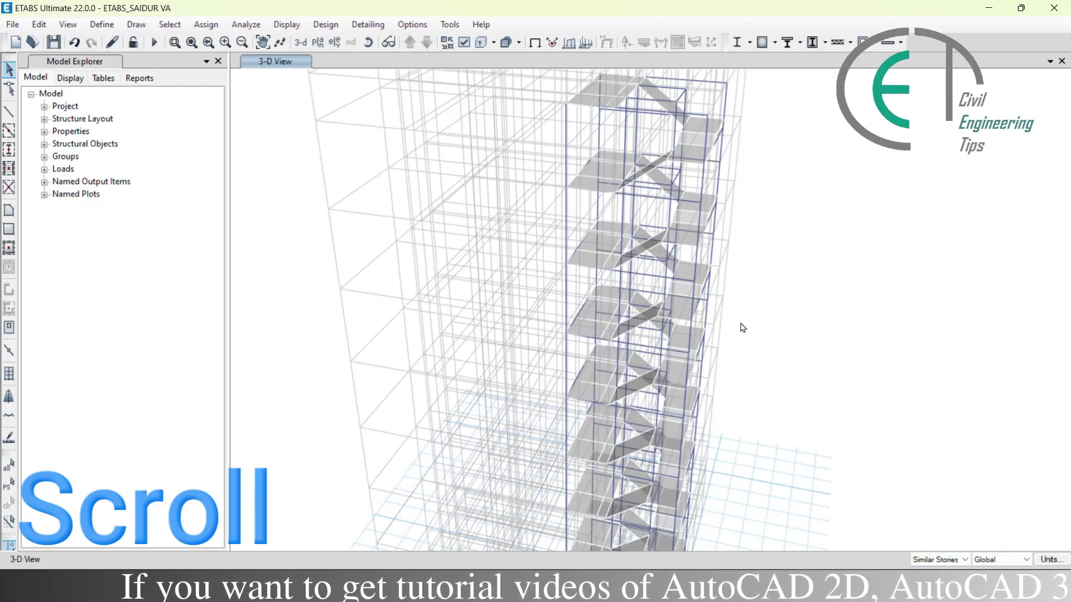
pyautogui.moveTo(748, 414); pyautogui.dragTo(755, 358, button='middle')
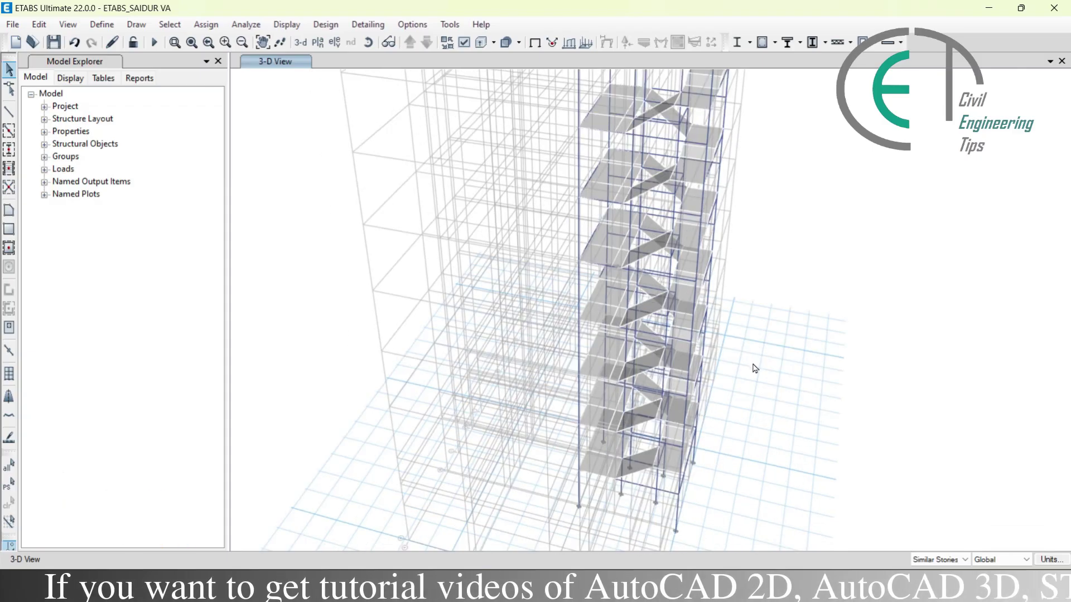
# Step: Inspect the stair, beams and columns from several sides in the 3-D rendered view
pyautogui.press('F2')
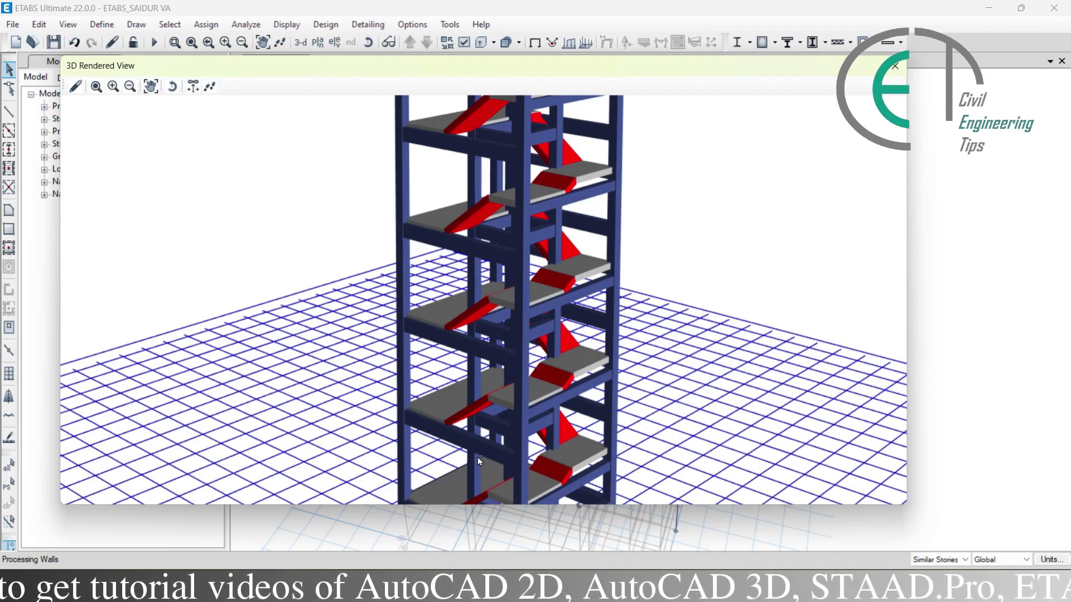
pyautogui.moveTo(477, 480); pyautogui.dragTo(591, 406, button='middle')
pyautogui.keyDown('shift'); pyautogui.moveTo(635, 321); pyautogui.dragTo(698, 345, button='middle'); pyautogui.keyUp('shift')
pyautogui.keyDown('shift'); pyautogui.moveTo(722, 312); pyautogui.dragTo(918, 346, button='middle'); pyautogui.keyUp('shift')
pyautogui.keyDown('shift'); pyautogui.moveTo(817, 369); pyautogui.dragTo(688, 357, button='middle'); pyautogui.keyUp('shift')
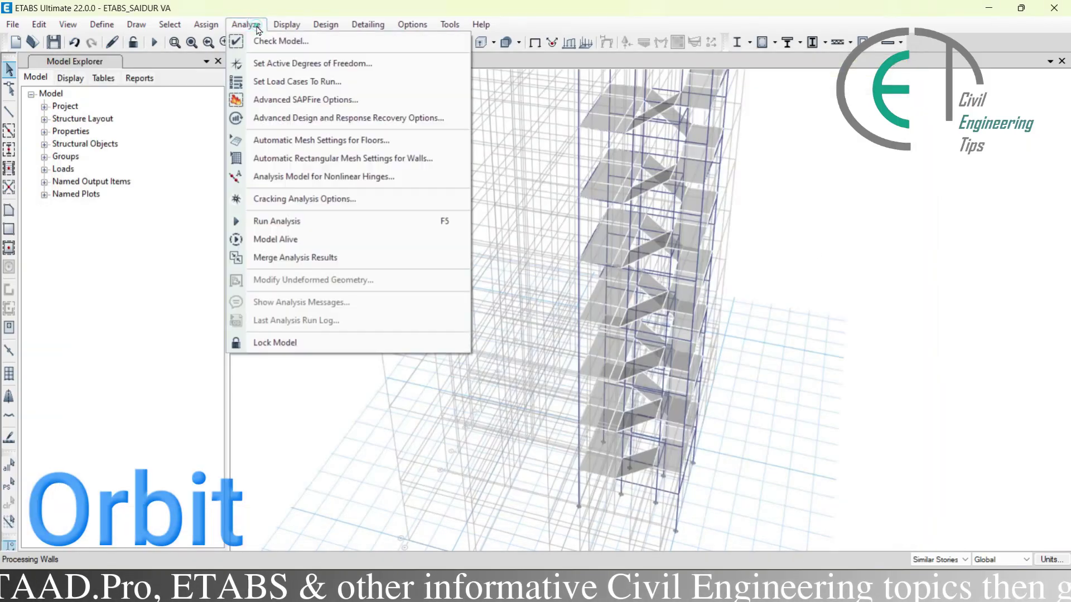
# Step: Run the model check with all check options selected and close its report
pyautogui.click(262, 37)
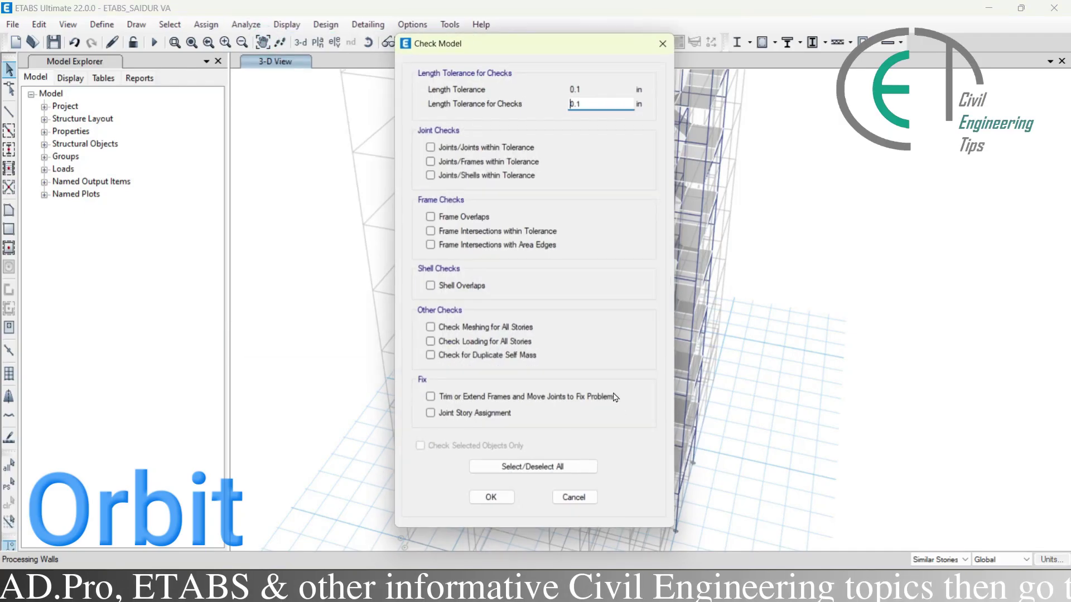
pyautogui.click(538, 470)
pyautogui.click(492, 504)
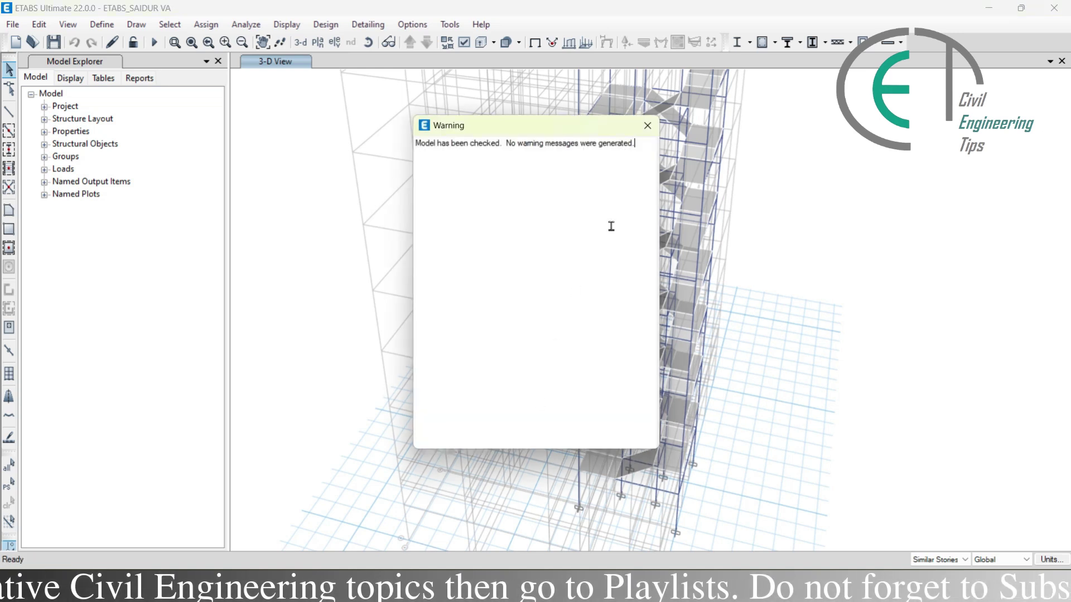
pyautogui.click(650, 129)
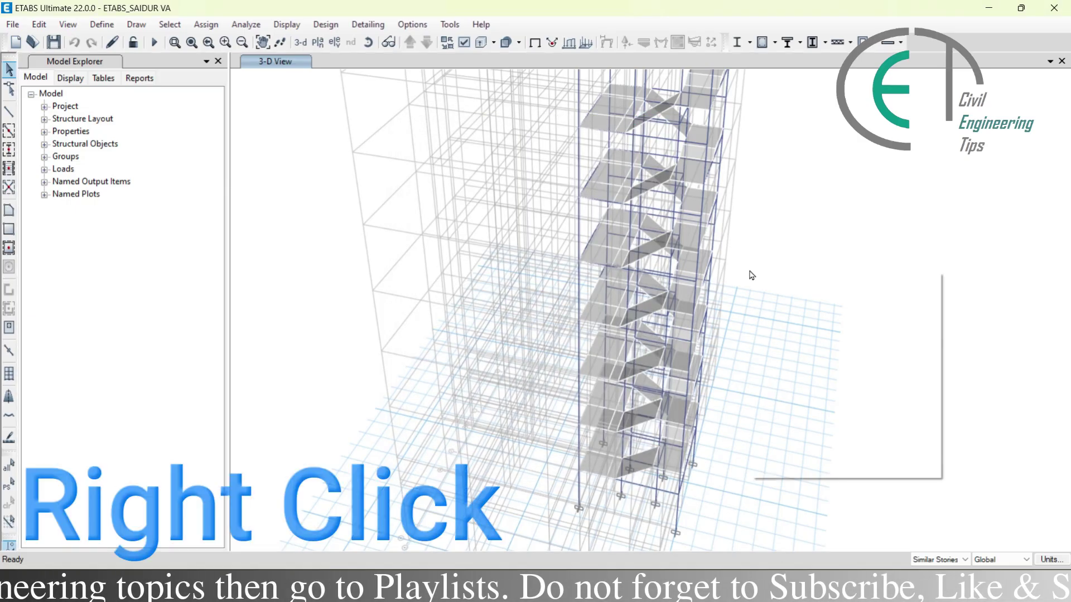
# Step: Open the grid and object visibility options for the 3-D view
pyautogui.rightClick(751, 273)
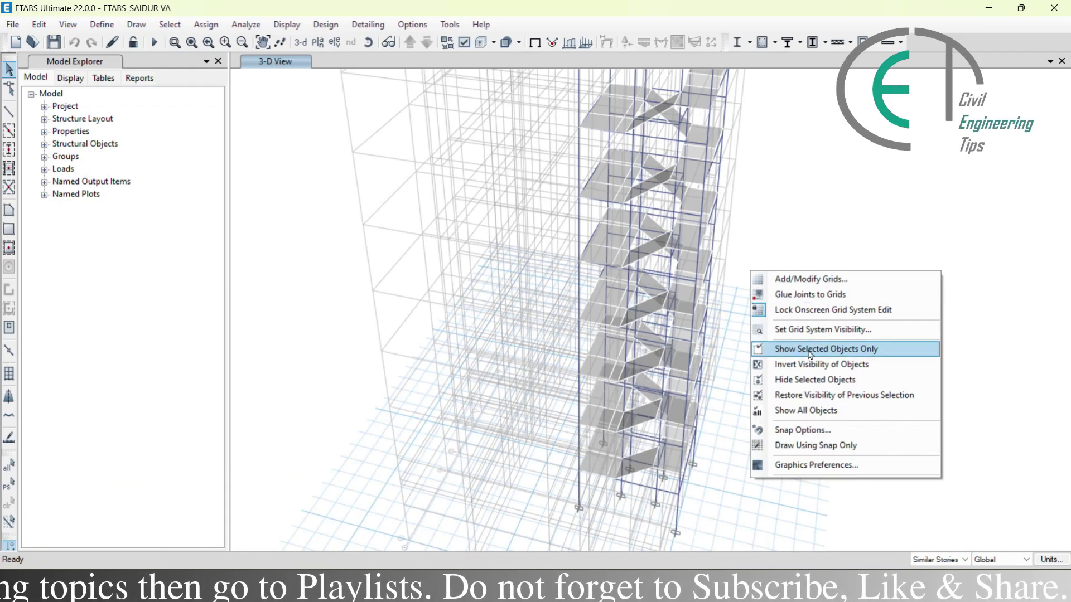